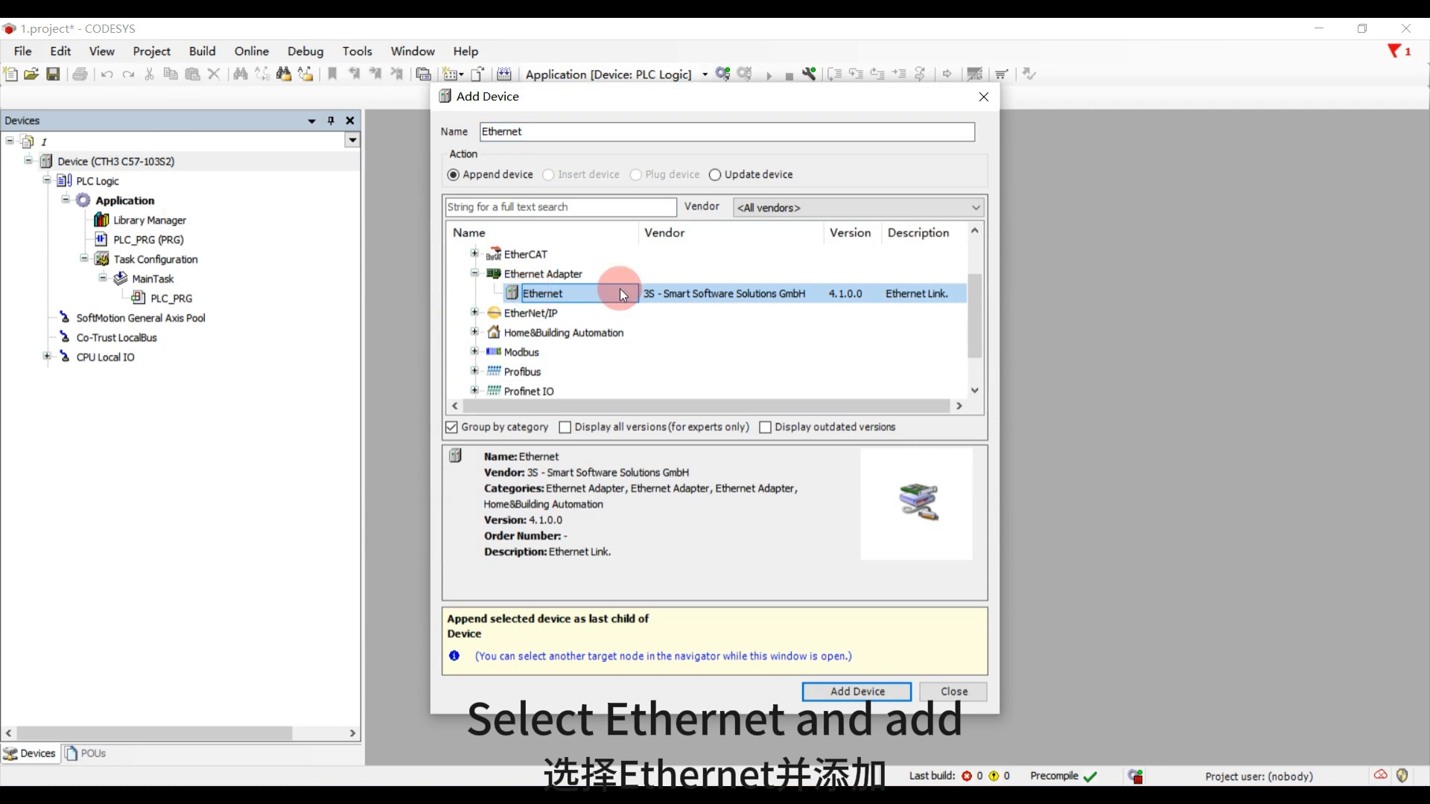
# - Add an Ethernet adapter to the PLC device and append a ModbusTCP Slave Device beneath it
pyautogui.click(849, 686)
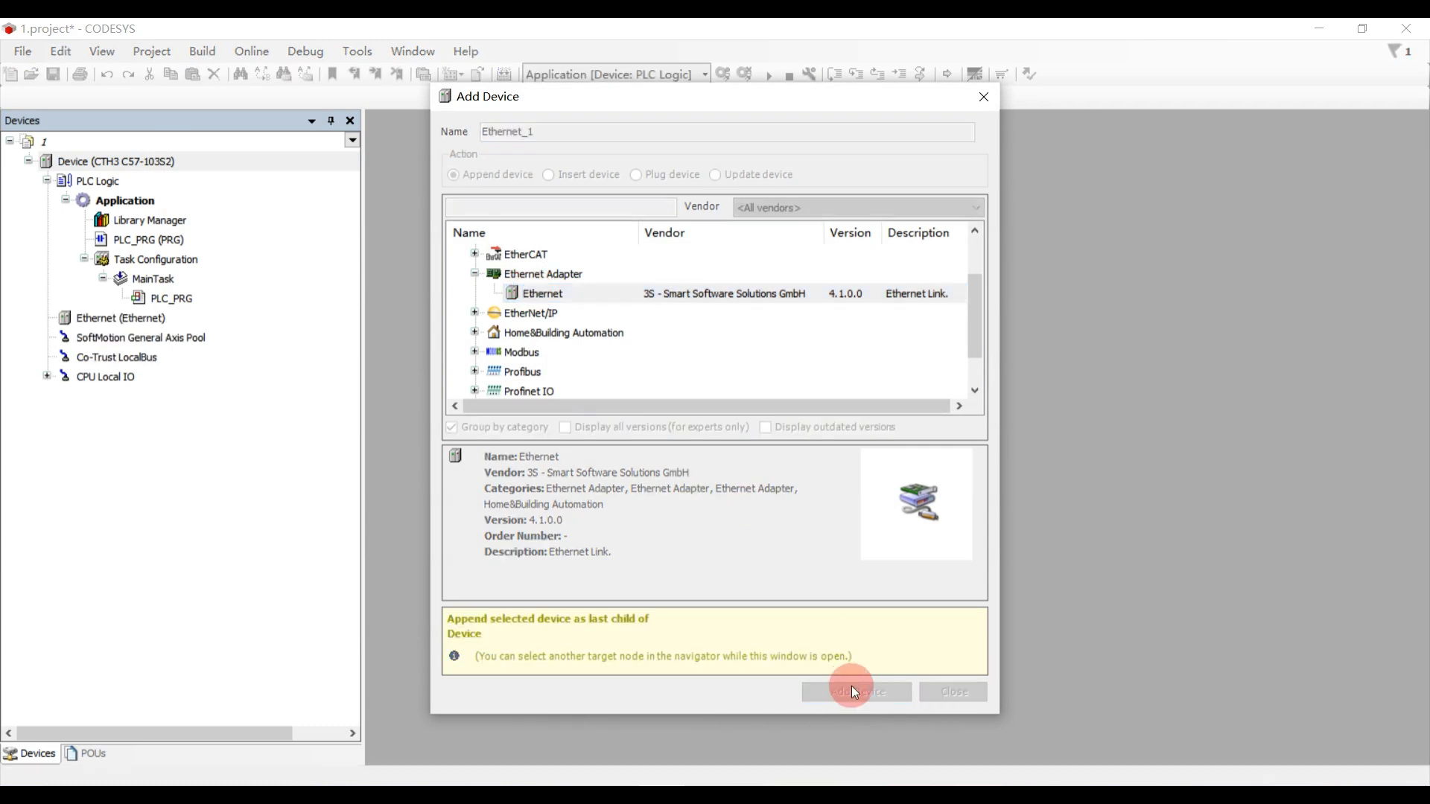
pyautogui.click(128, 319)
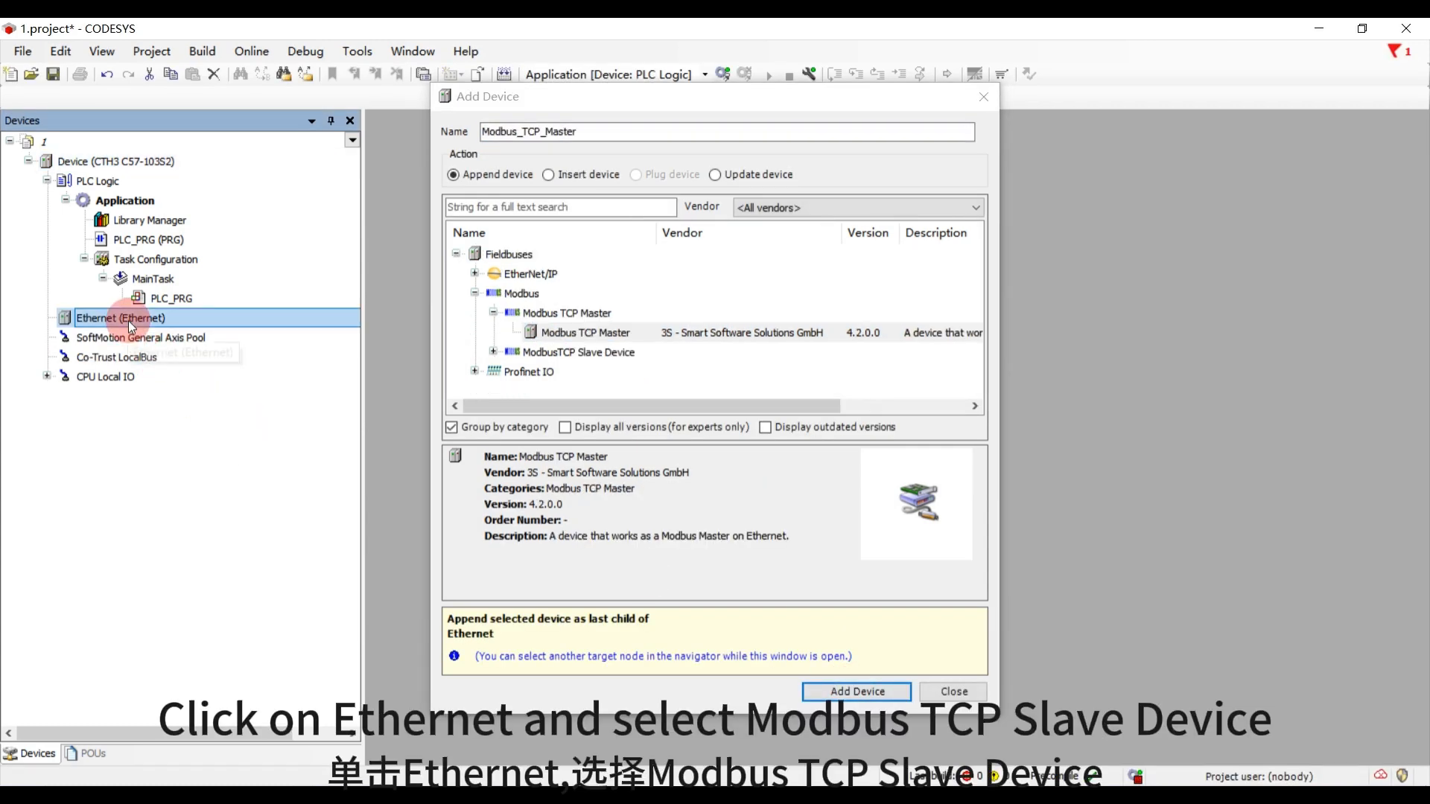
pyautogui.click(493, 353)
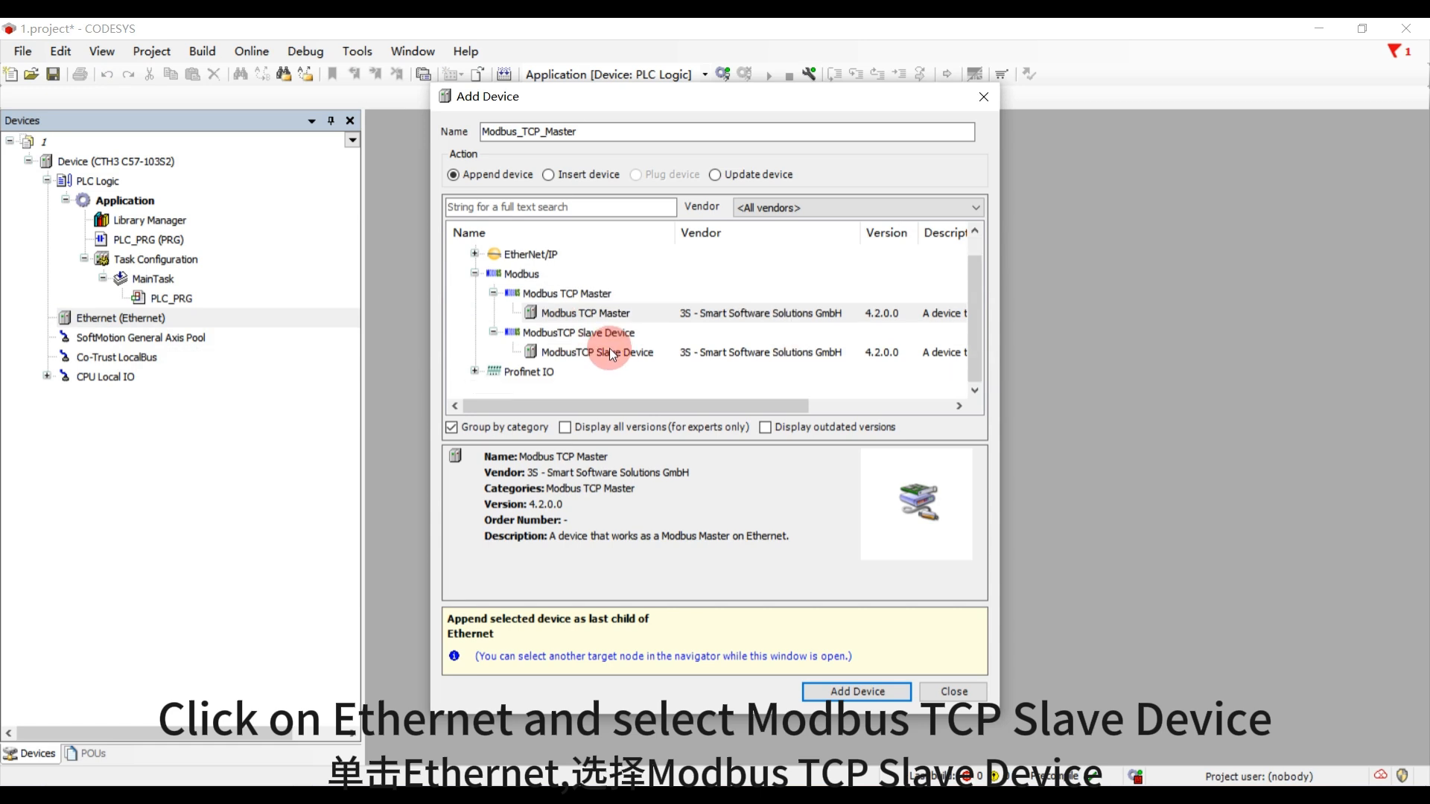
pyautogui.click(570, 352)
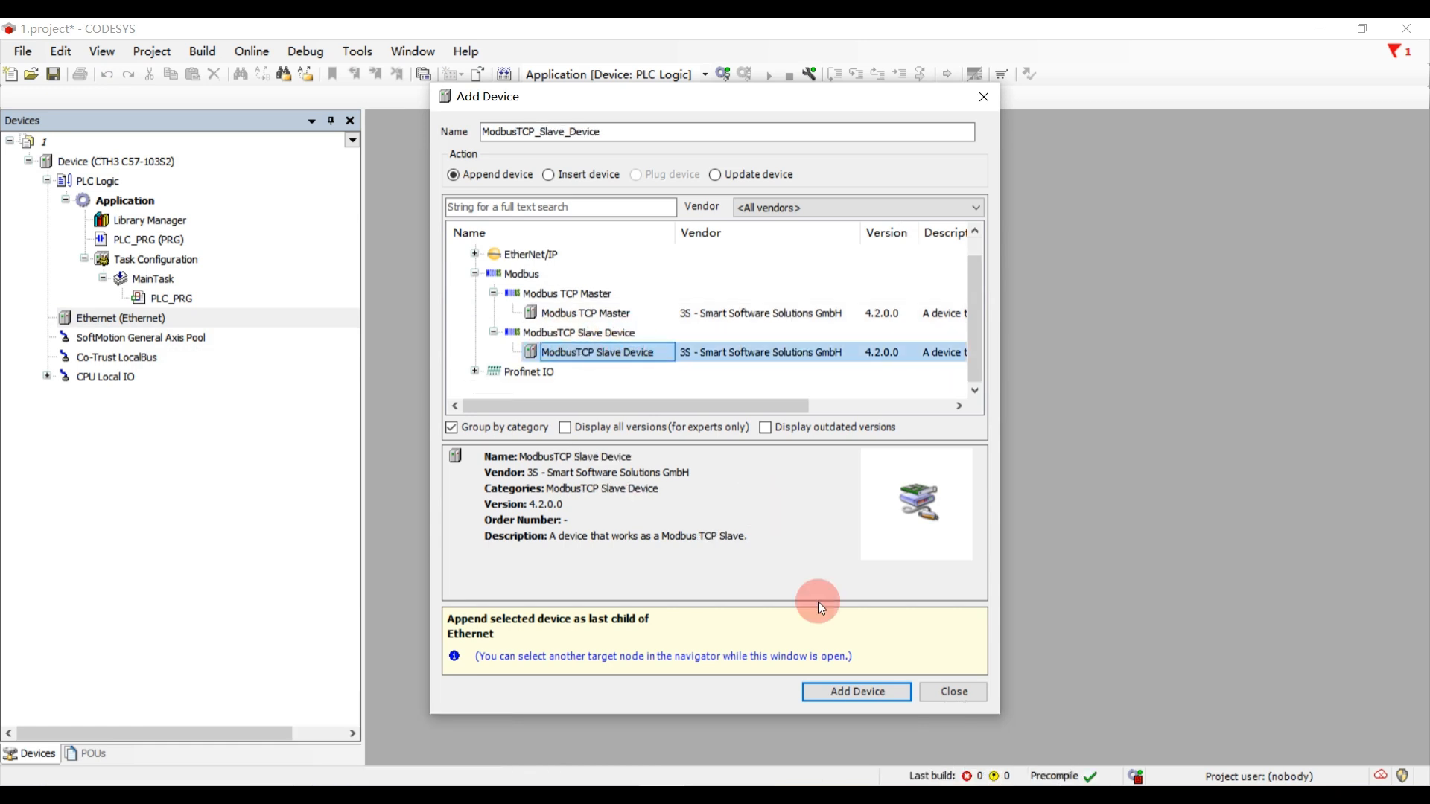
pyautogui.click(852, 686)
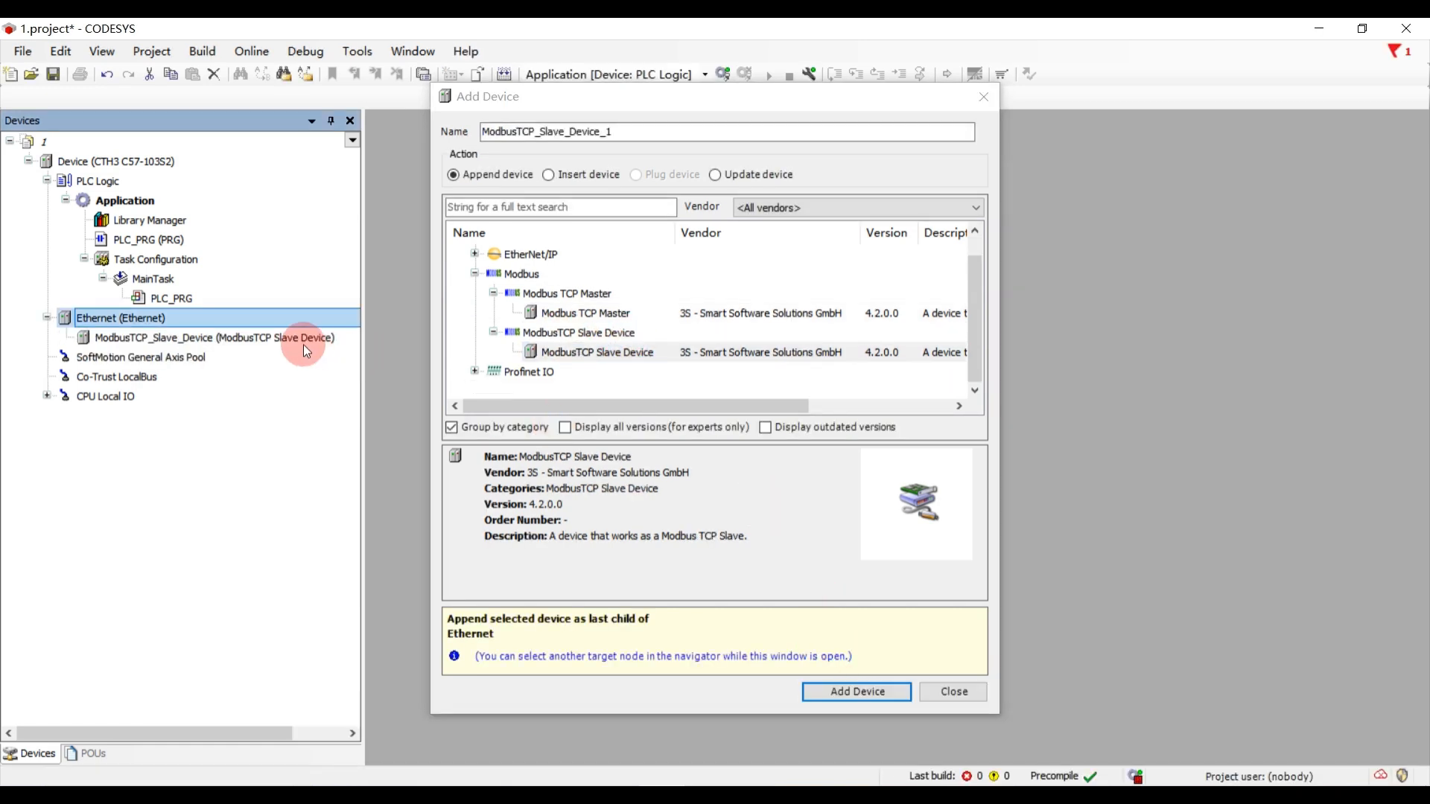
pyautogui.click(283, 341)
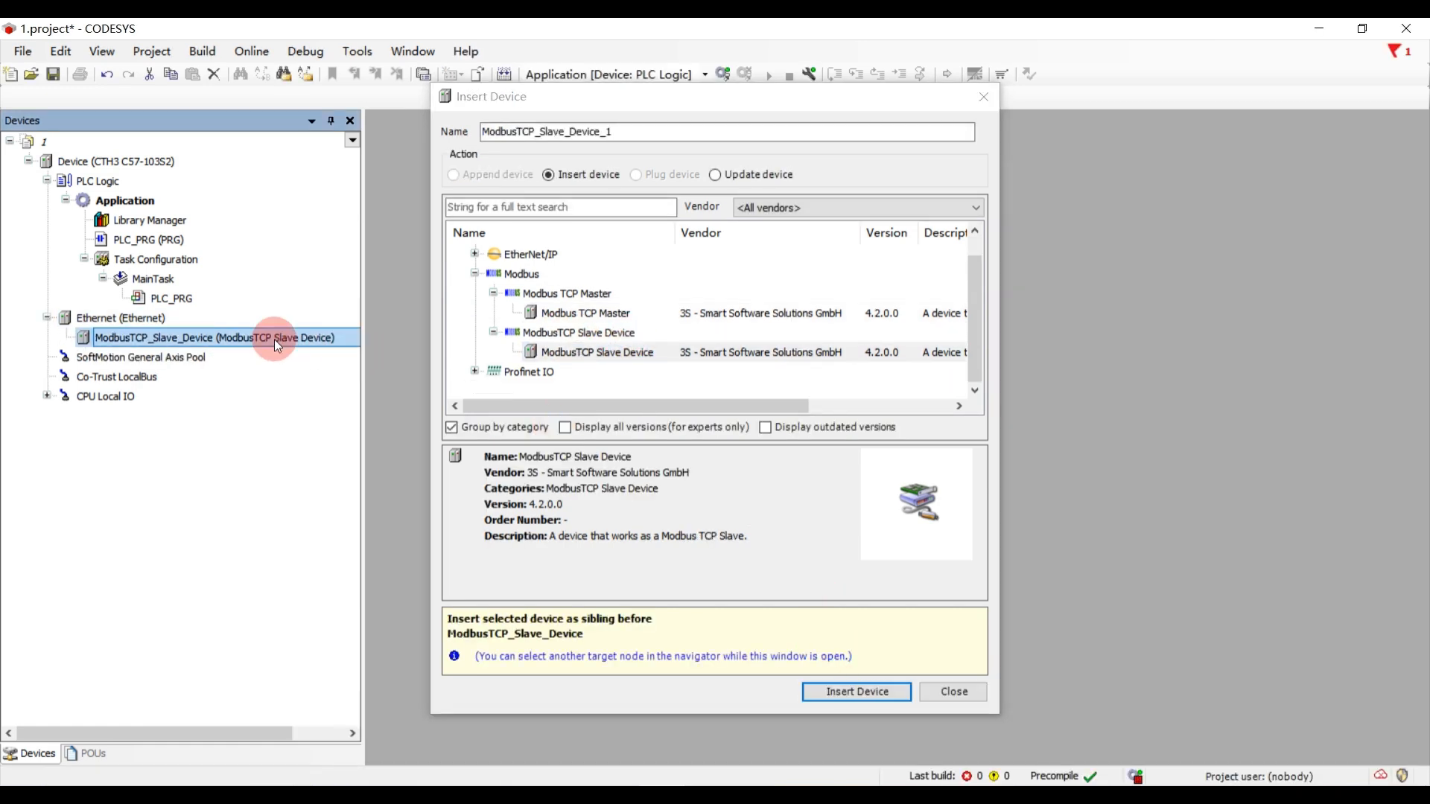
pyautogui.click(948, 694)
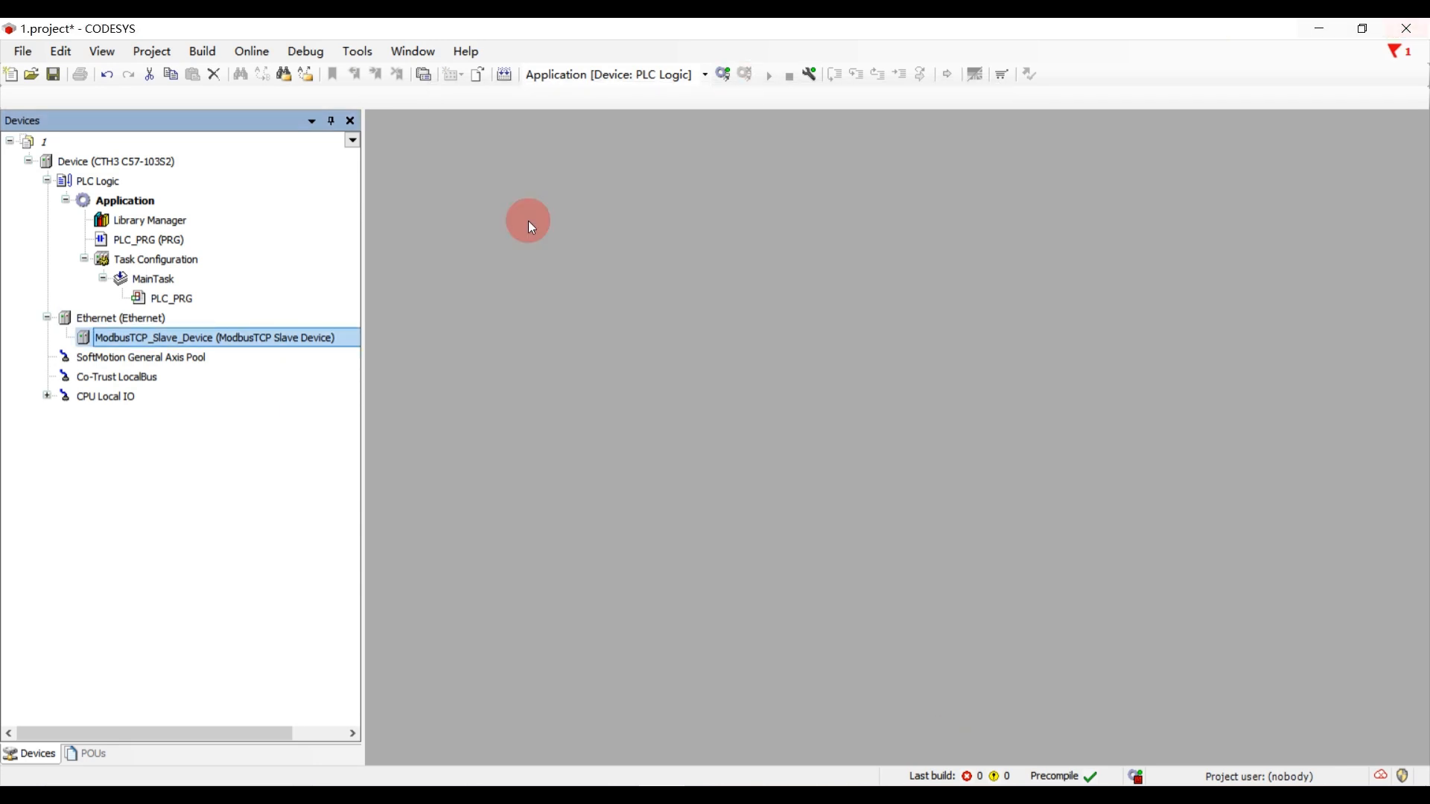
# - Assign the network interface eth0 with IP address 192.168.1.10 to the Ethernet adapter
pyautogui.doubleClick(172, 318)
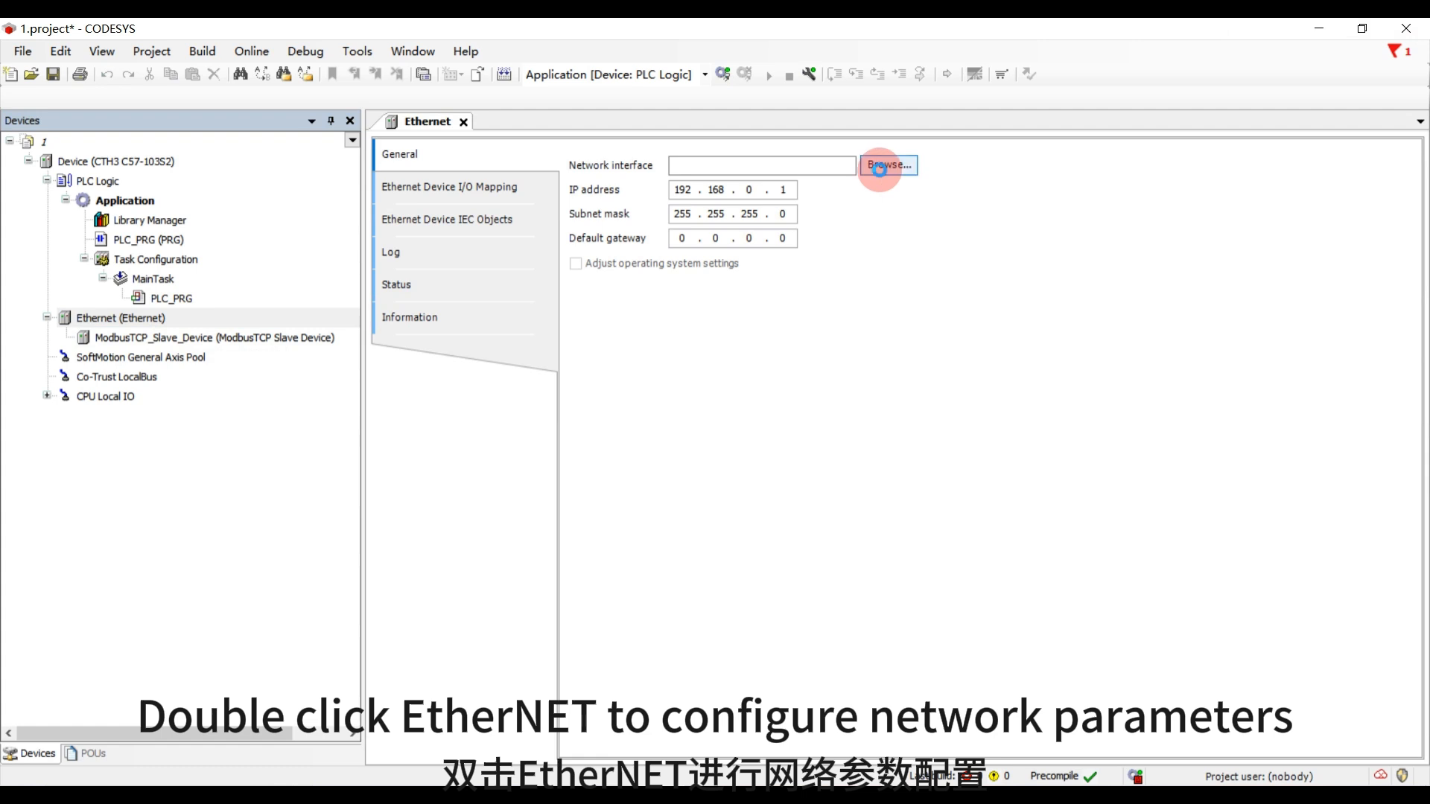
pyautogui.click(880, 168)
pyautogui.click(565, 344)
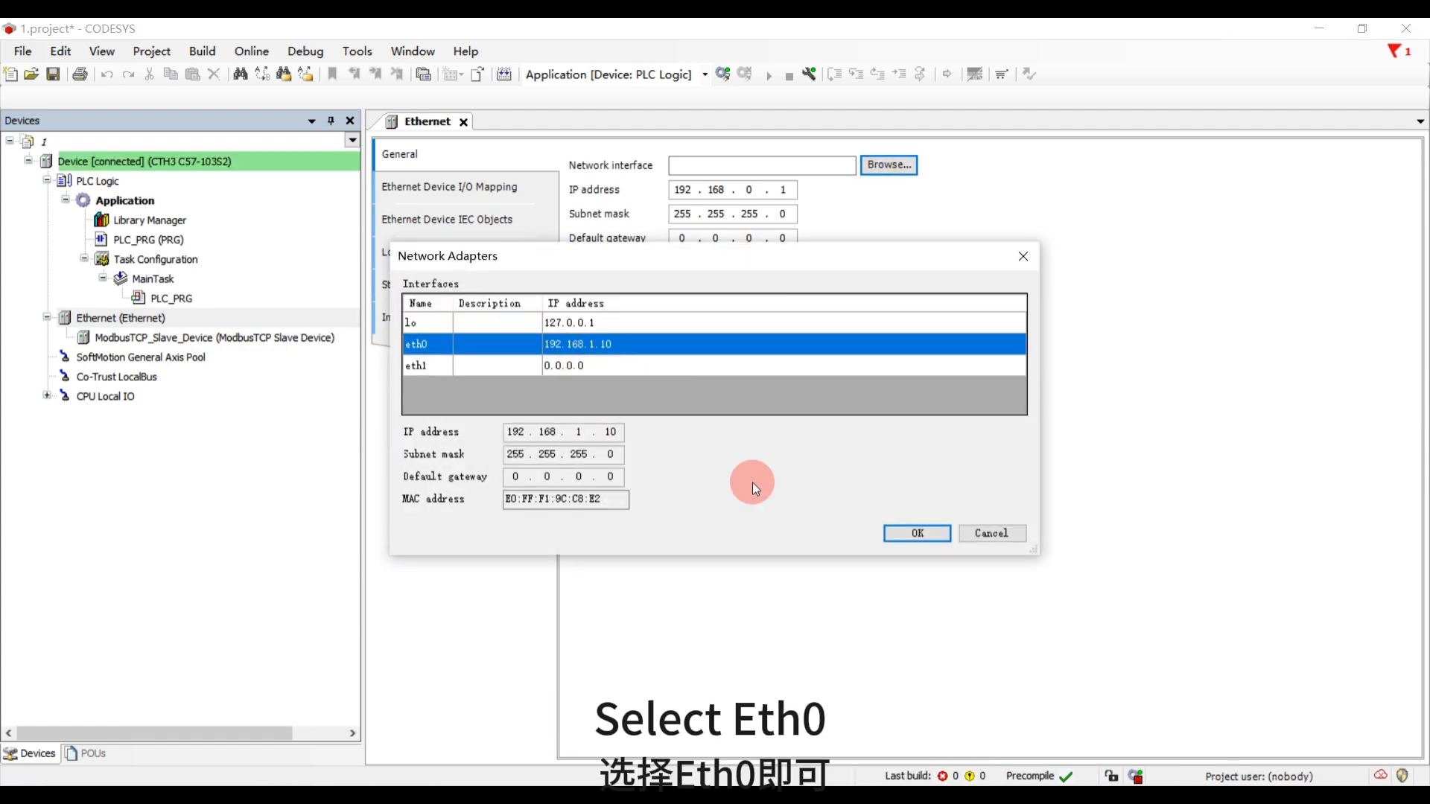
pyautogui.click(907, 538)
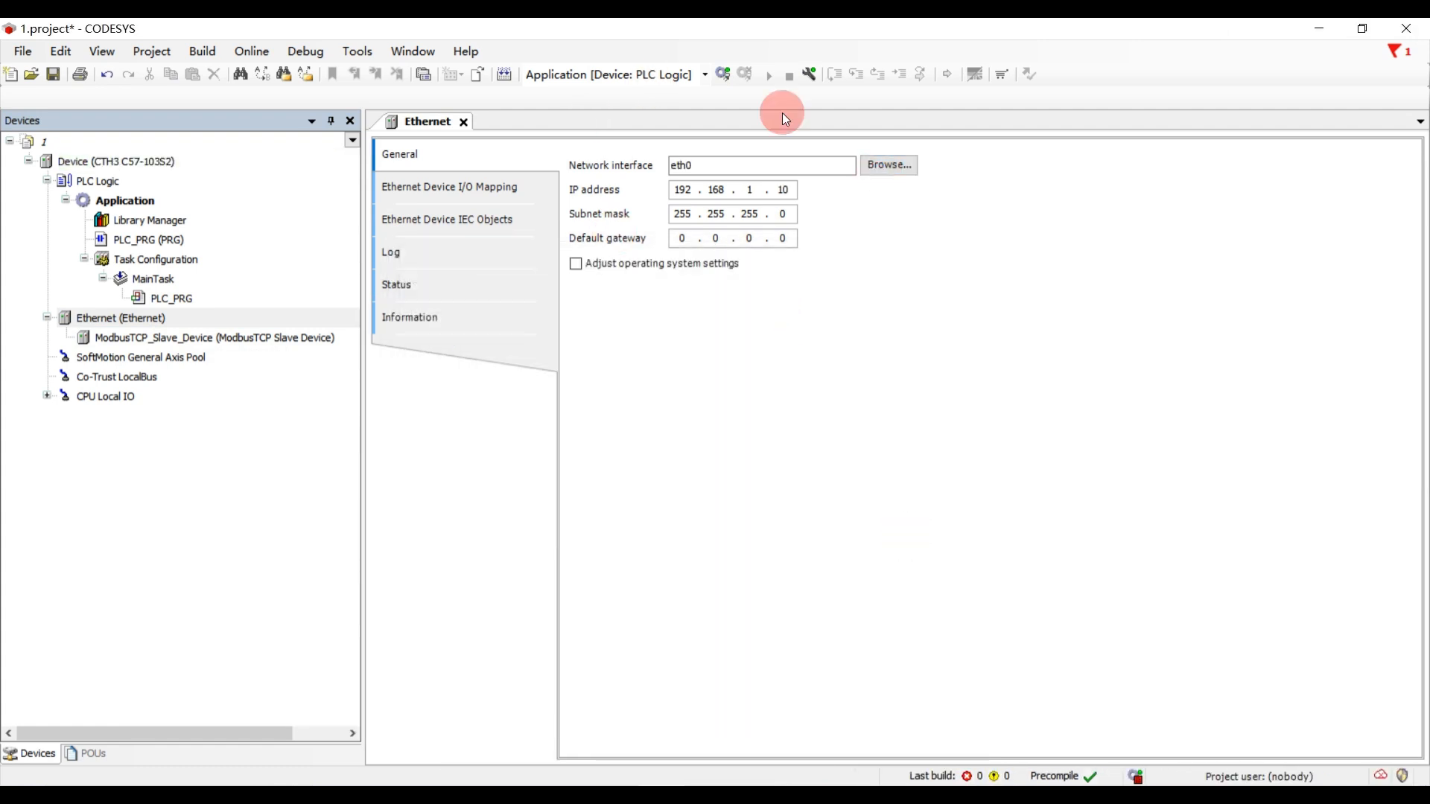
# - Open the ModbusTCP slave device's general parameters and make its holding registers writeable
pyautogui.doubleClick(257, 338)
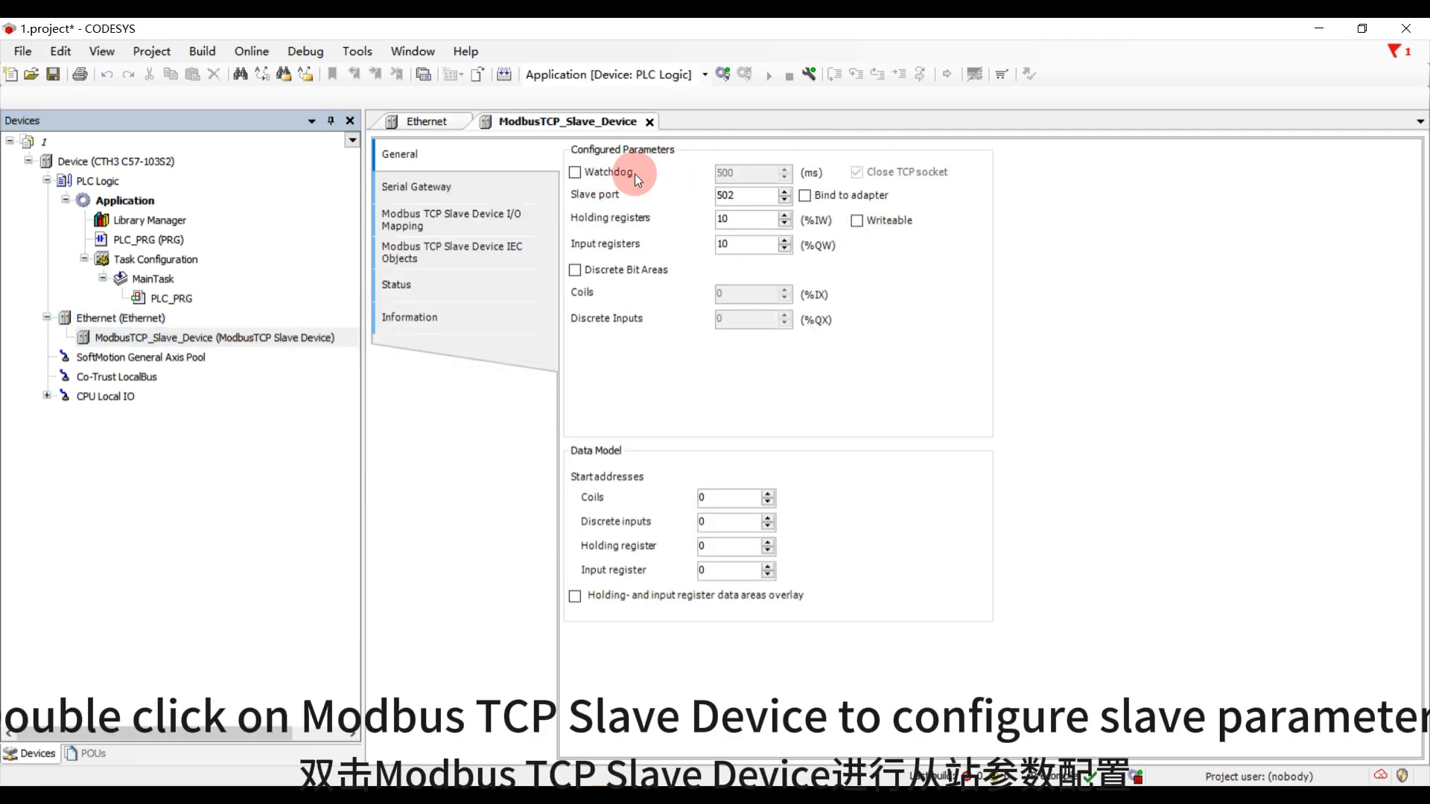
pyautogui.click(609, 171)
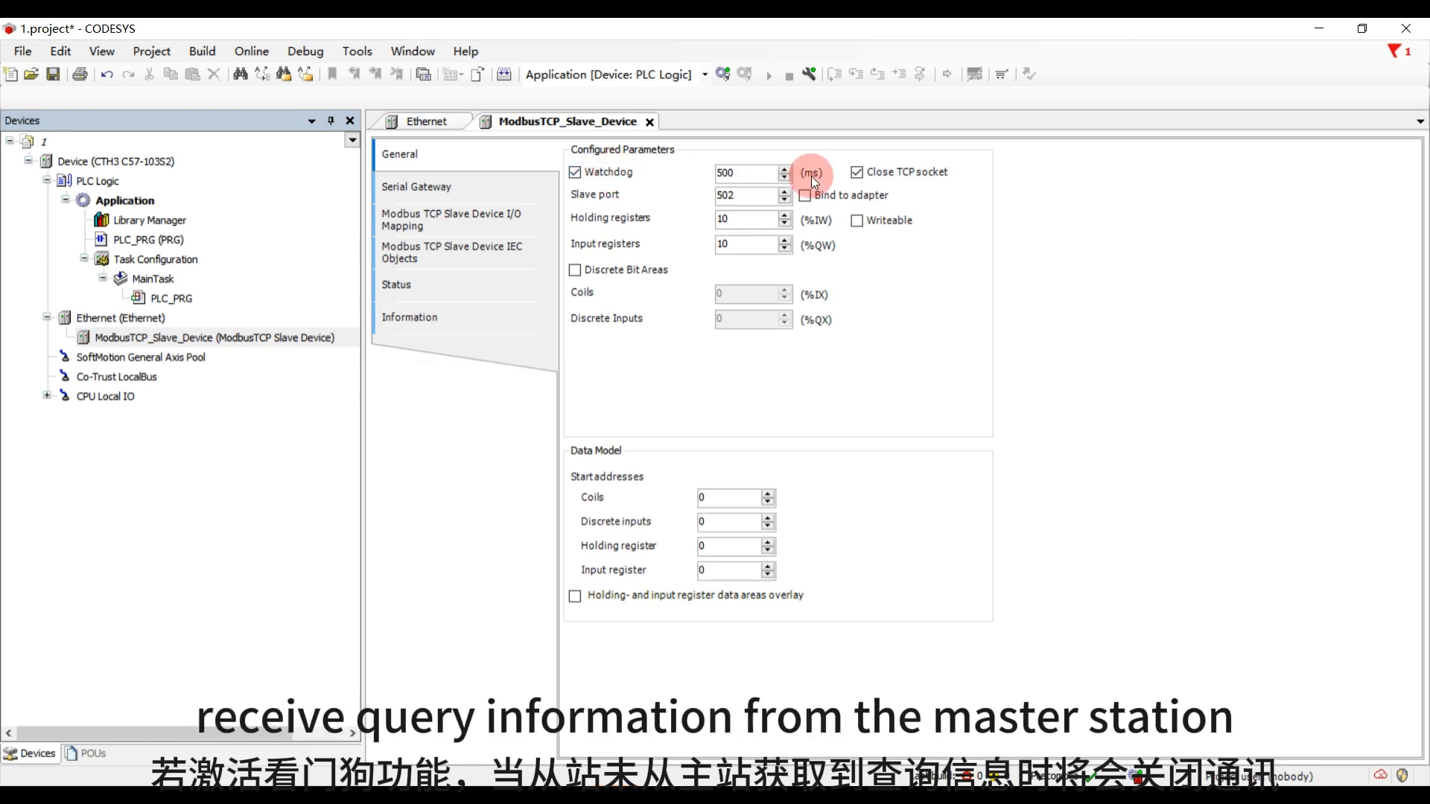
pyautogui.click(623, 173)
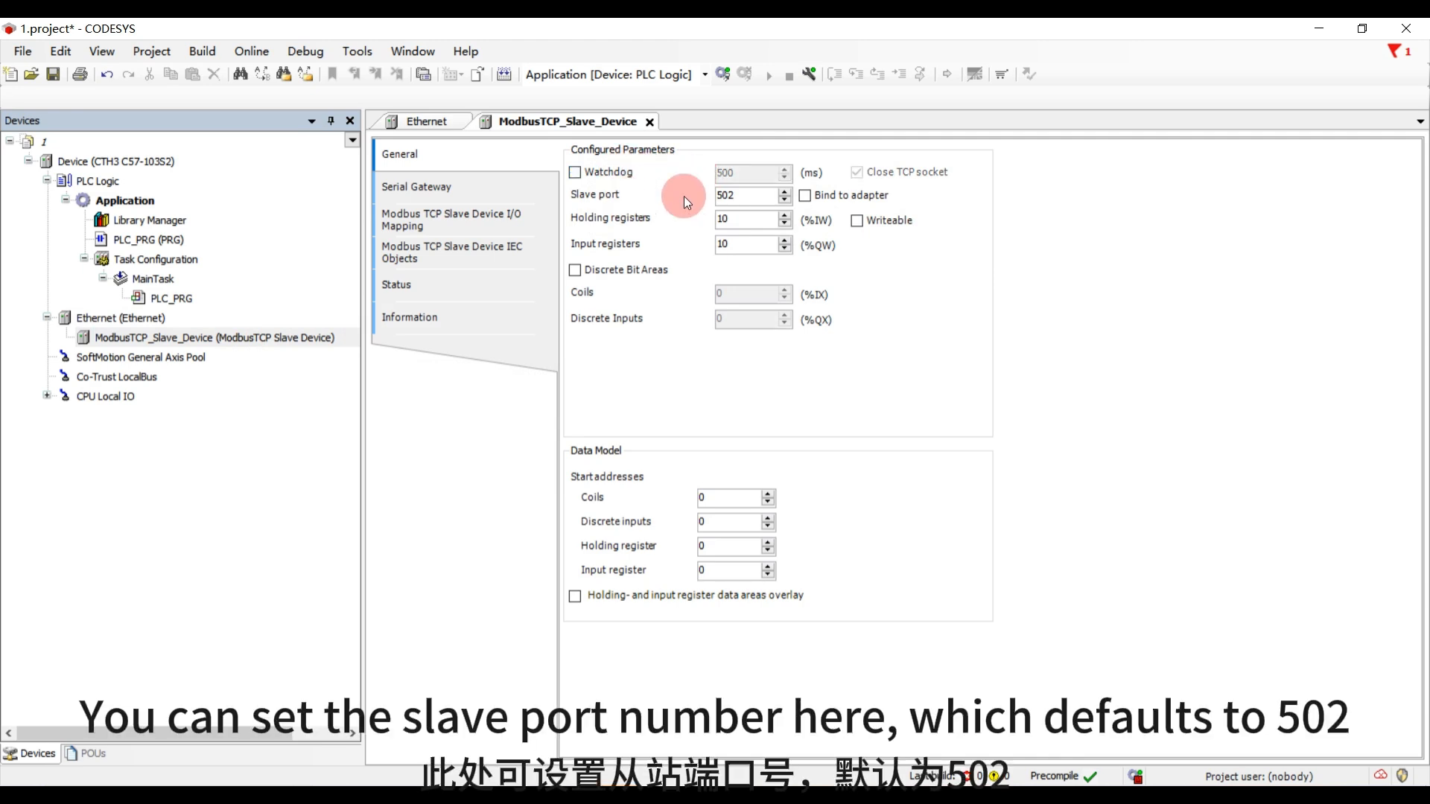
pyautogui.moveTo(767, 196); pyautogui.dragTo(695, 193)
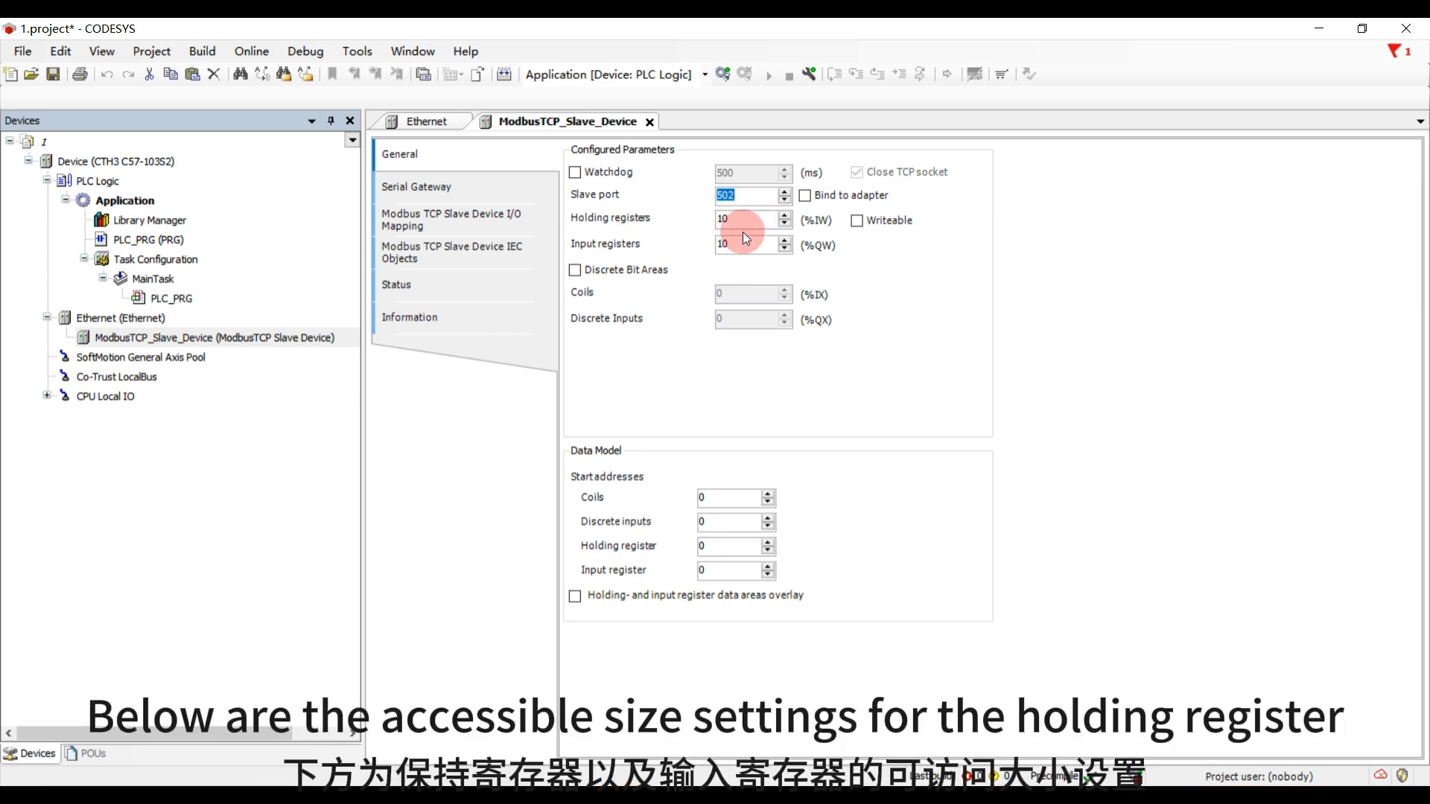
pyautogui.click(858, 220)
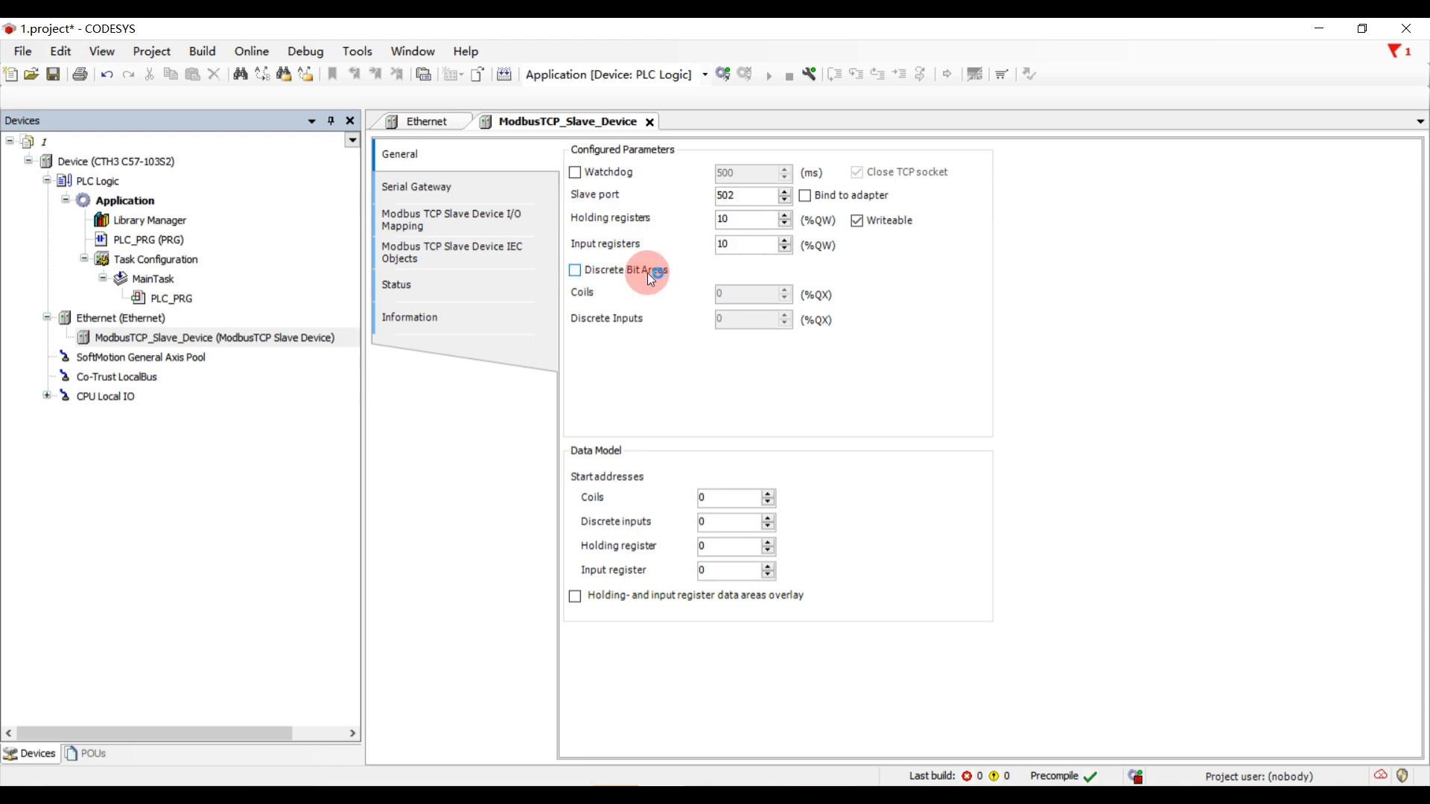
# - Enable the slave's discrete bit areas and set both coils and discrete inputs to 10
pyautogui.click(575, 271)
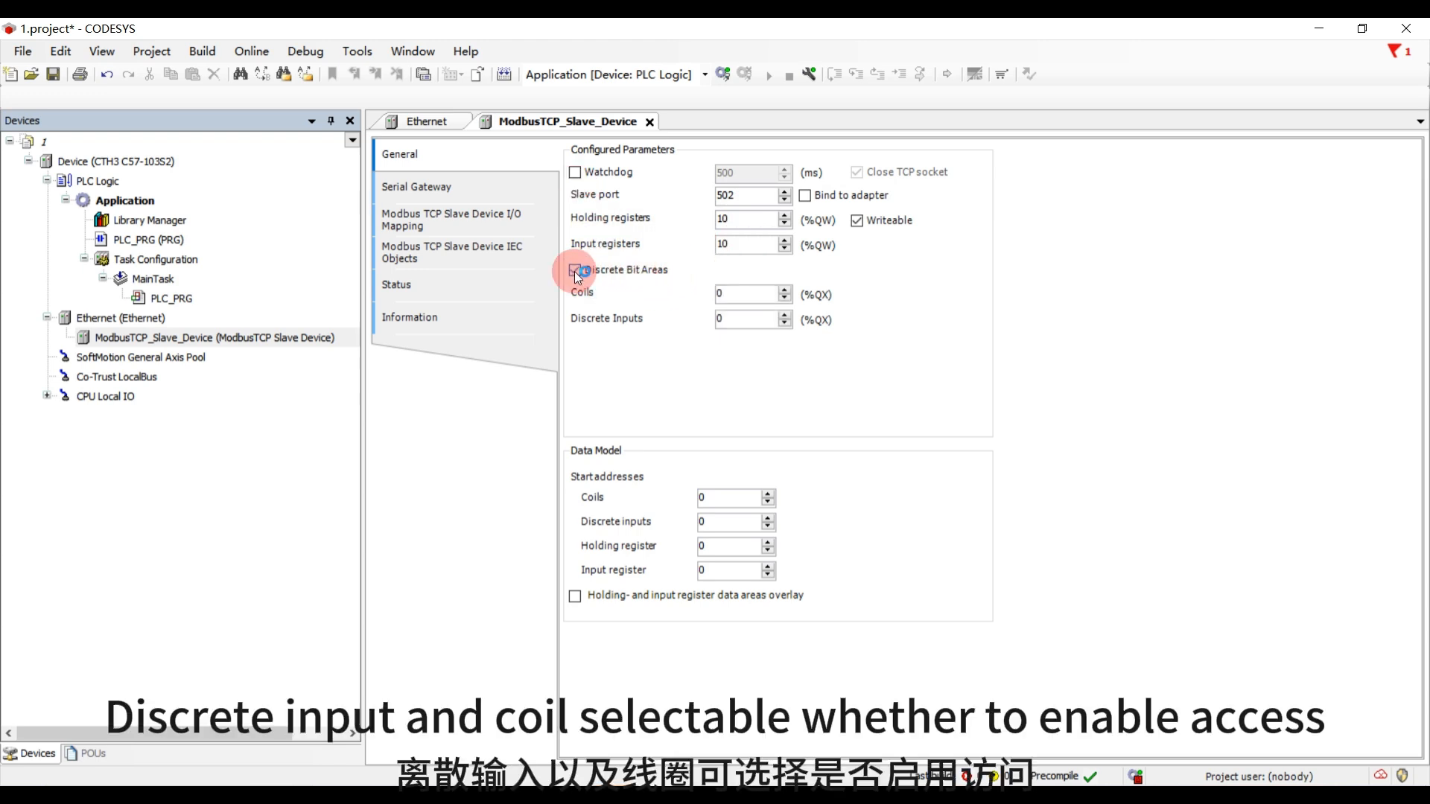
pyautogui.doubleClick(717, 295)
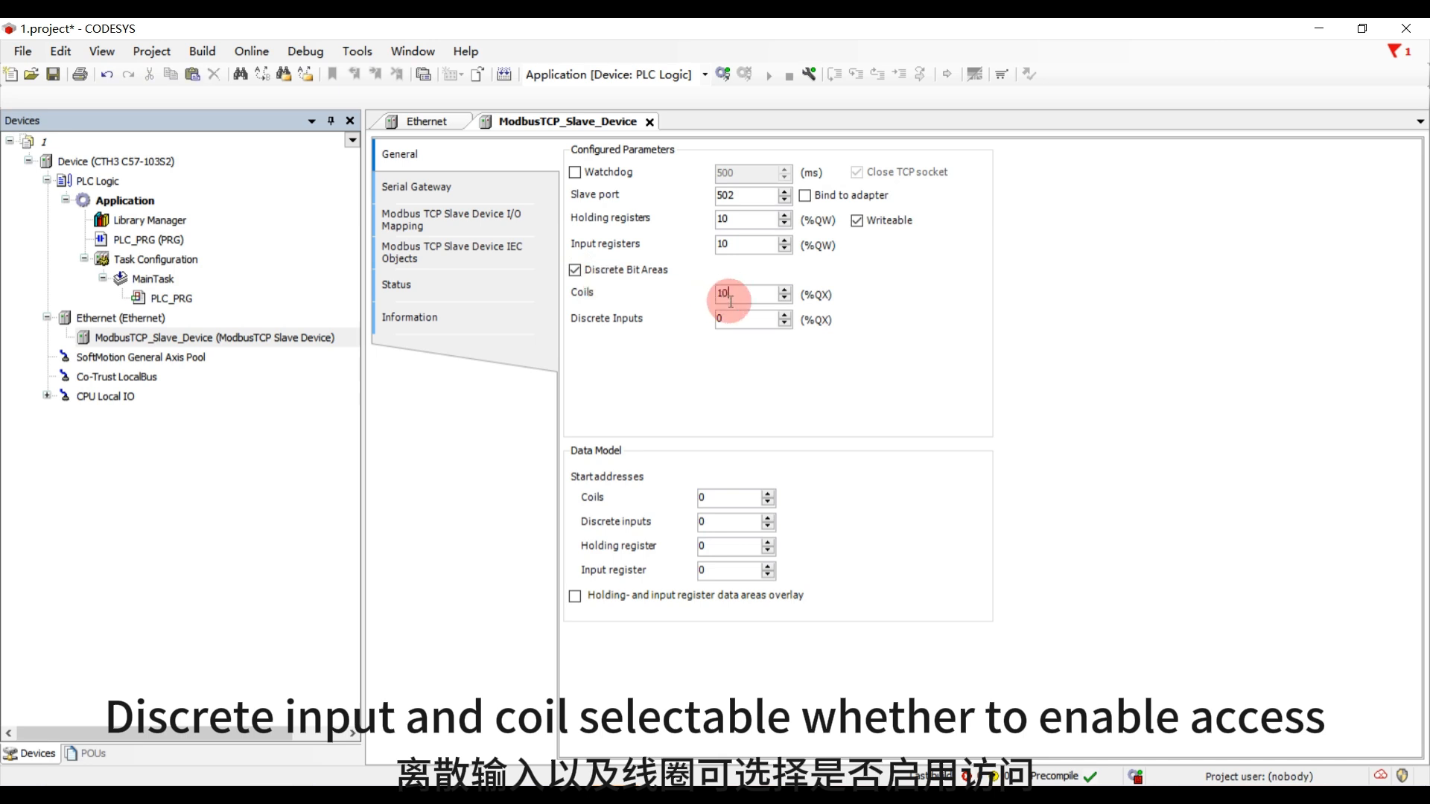
pyautogui.write('10')
pyautogui.doubleClick(718, 318)
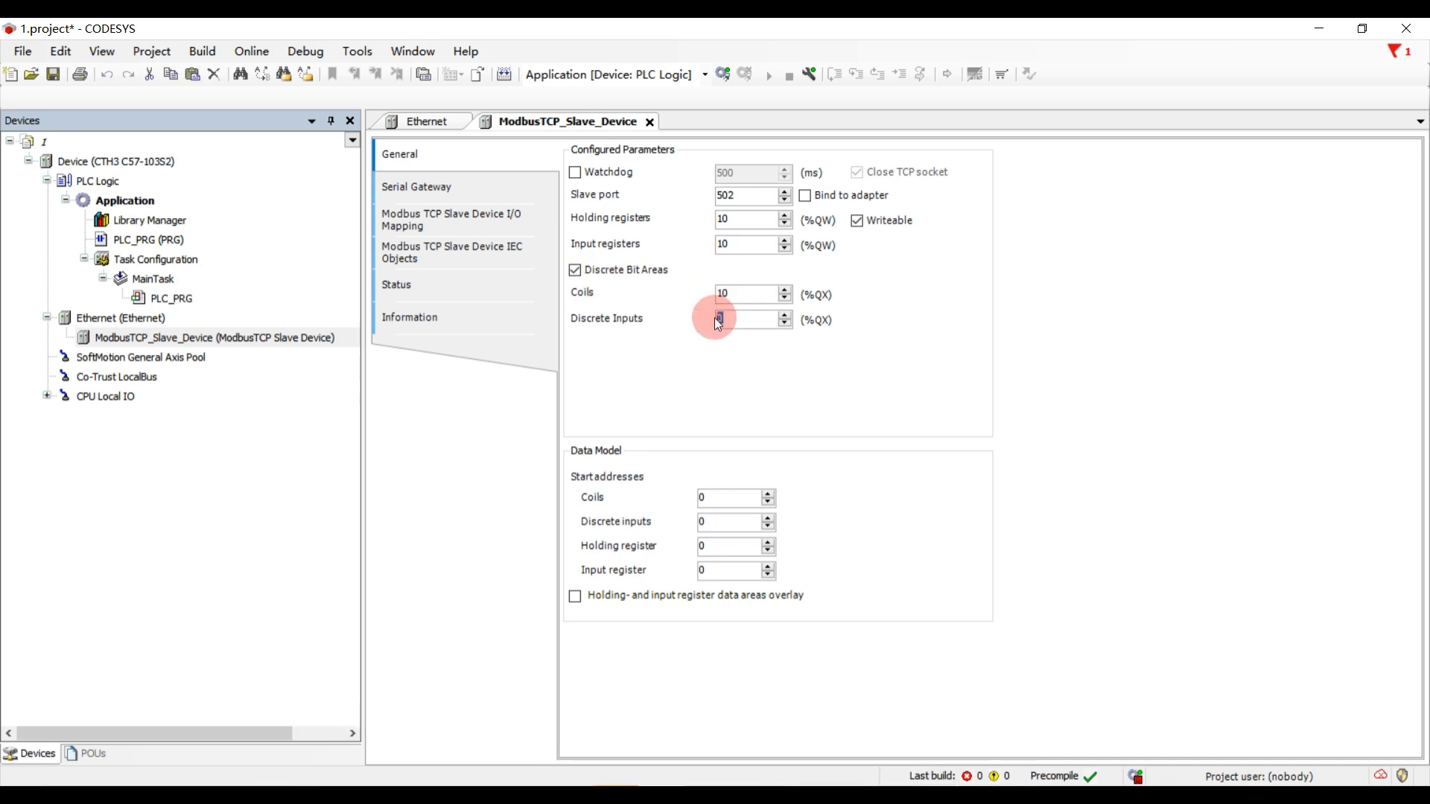
pyautogui.write('10')
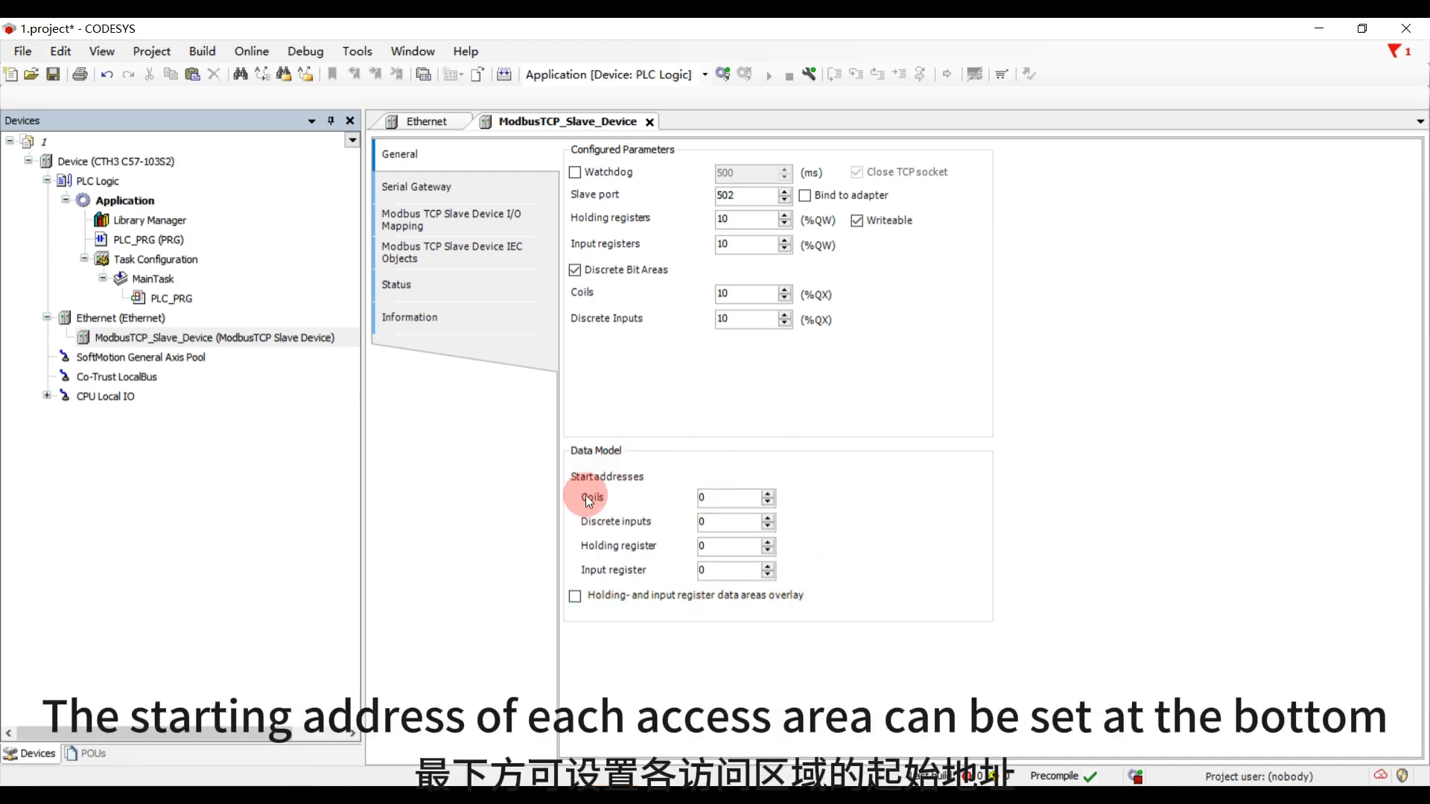
pyautogui.click(709, 522)
pyautogui.click(714, 572)
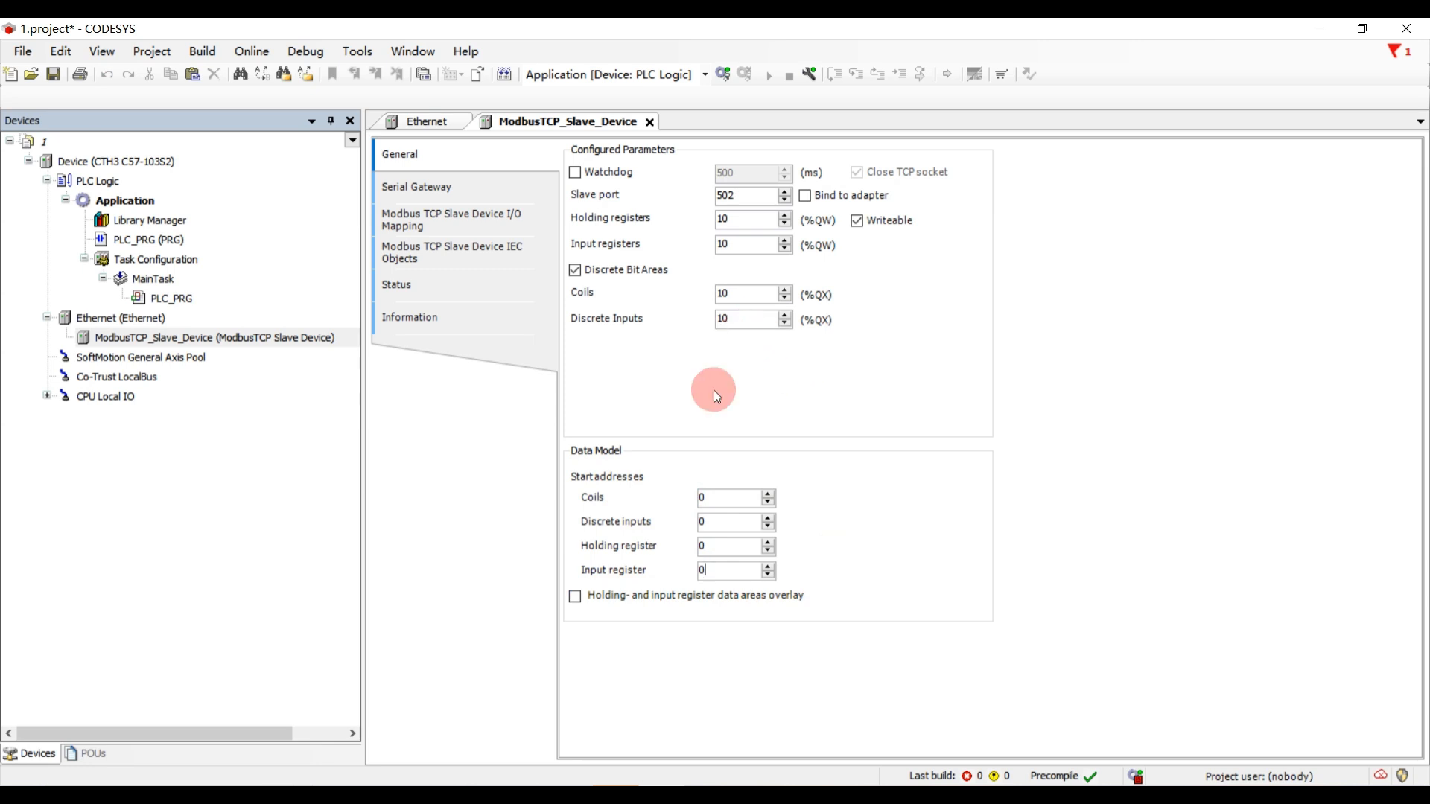
# - Set the slave's I/O mapping to always update variables with "Enabled 1 (use bus cycle task if not used in any task)" and expand the holding registers
pyautogui.click(438, 196)
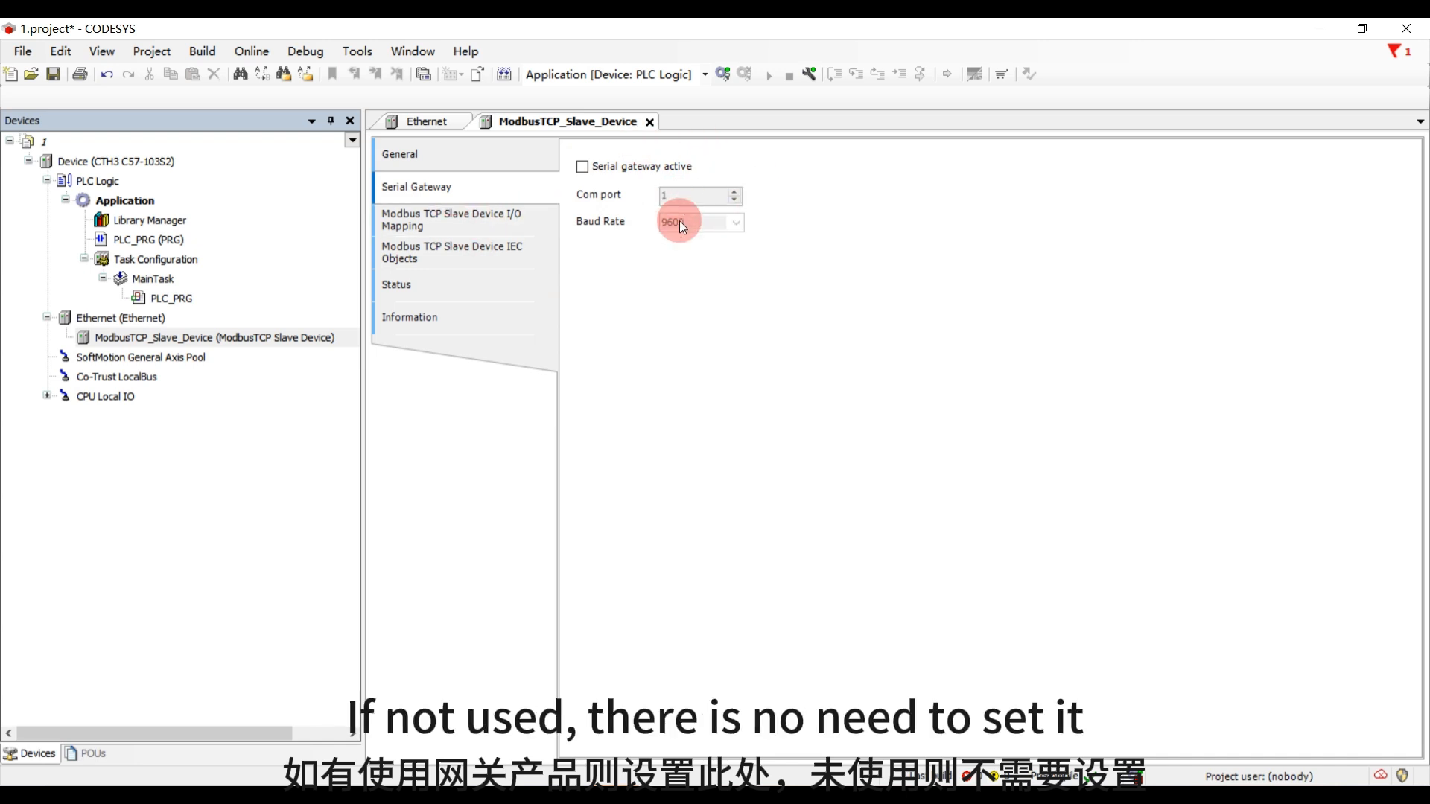
pyautogui.click(448, 226)
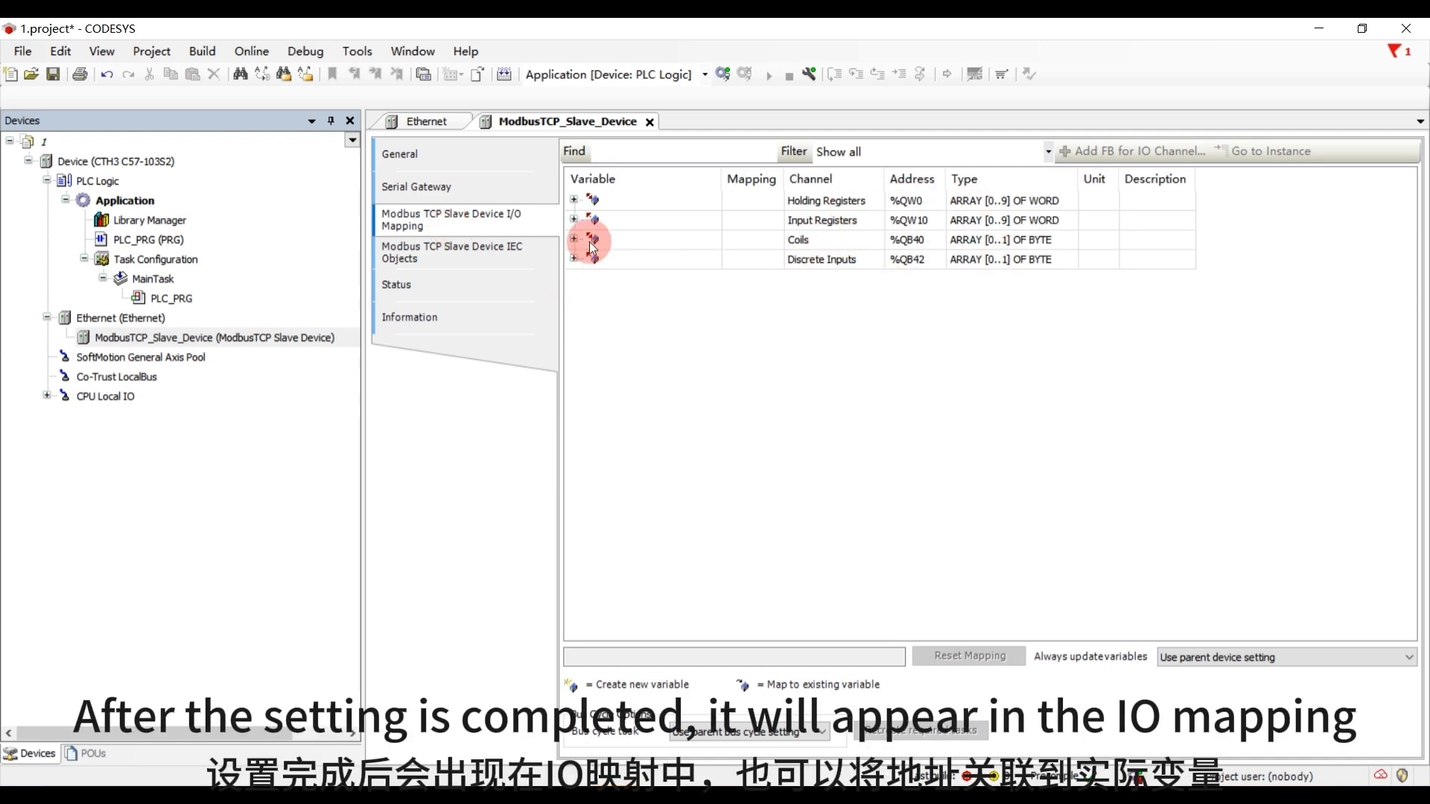
pyautogui.click(1252, 657)
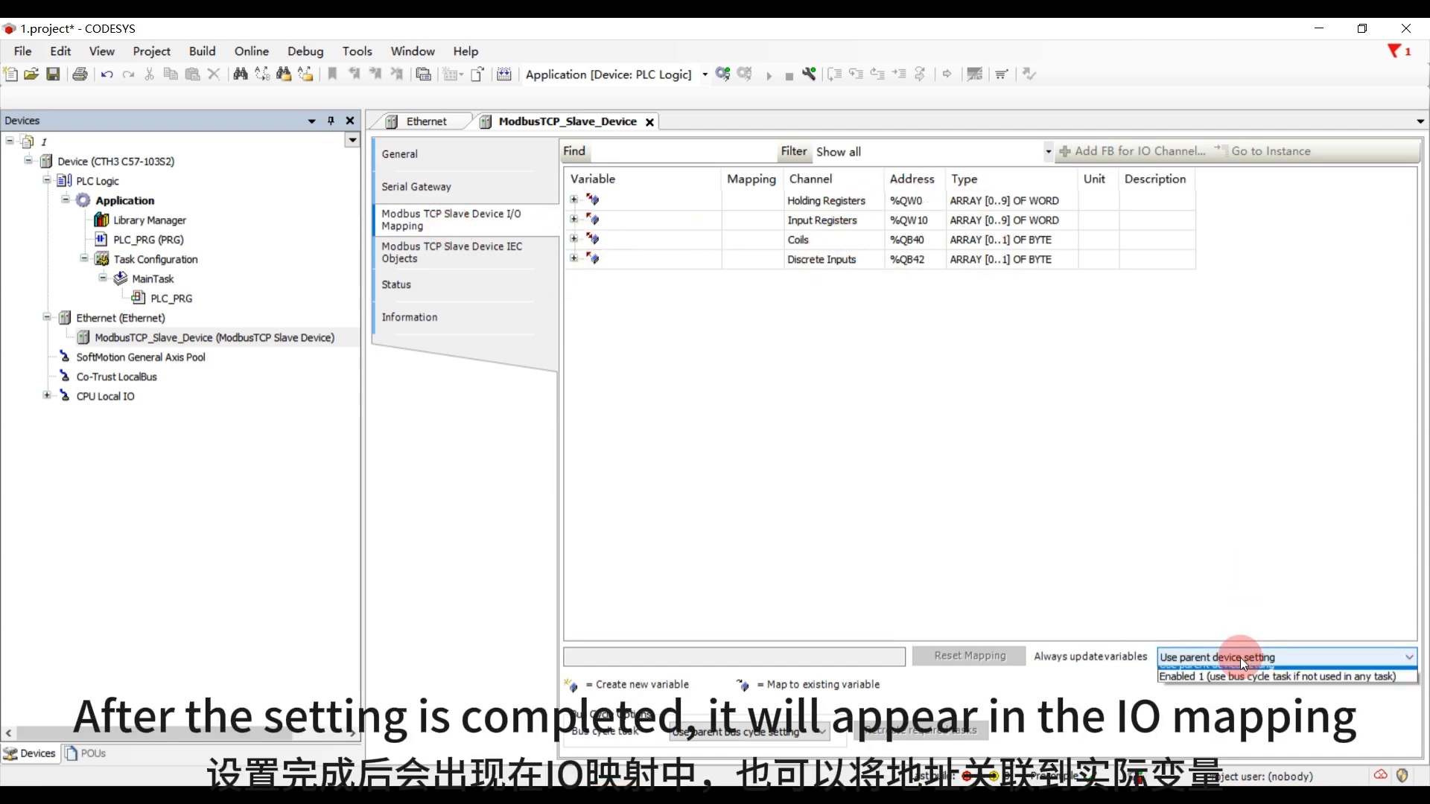
pyautogui.click(1240, 686)
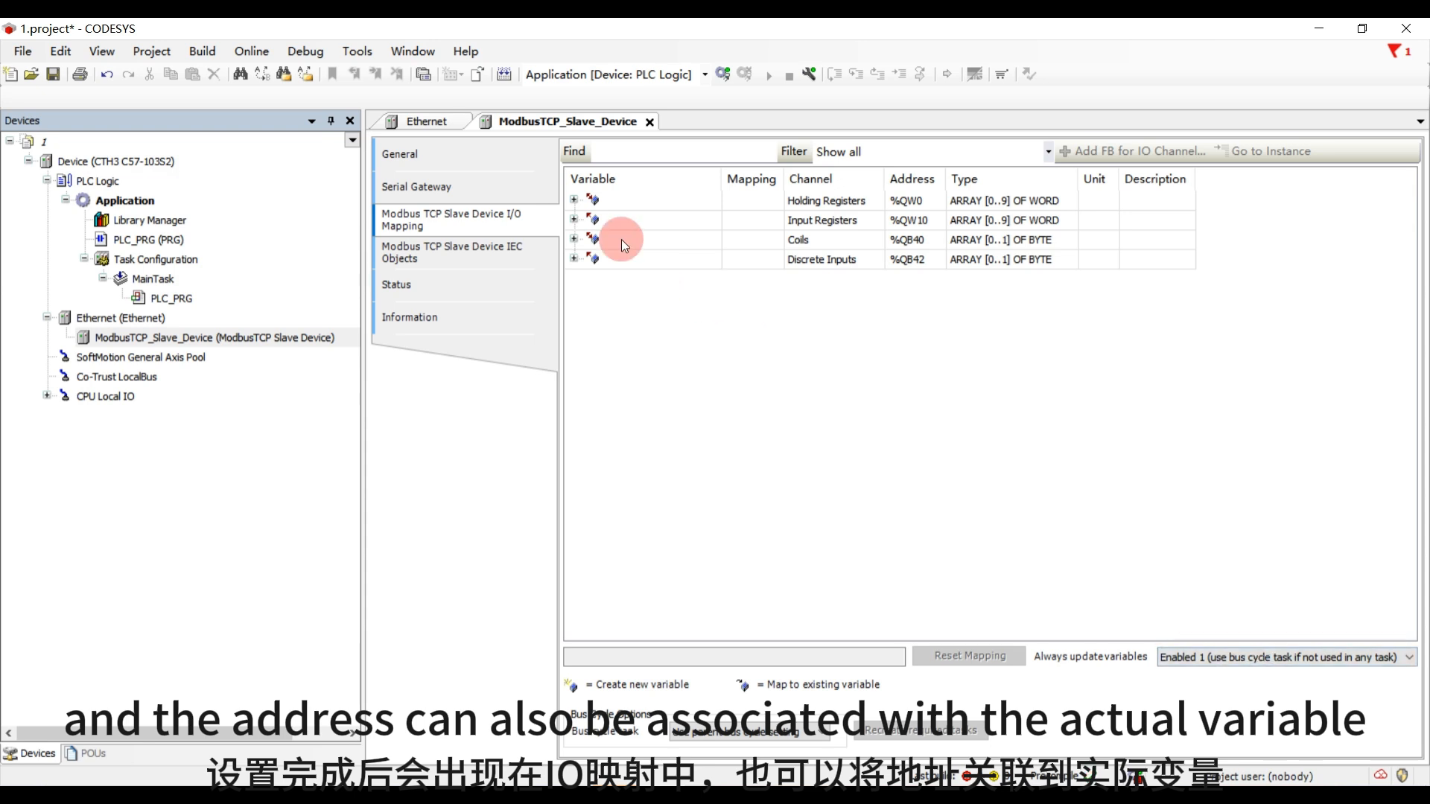
pyautogui.click(573, 200)
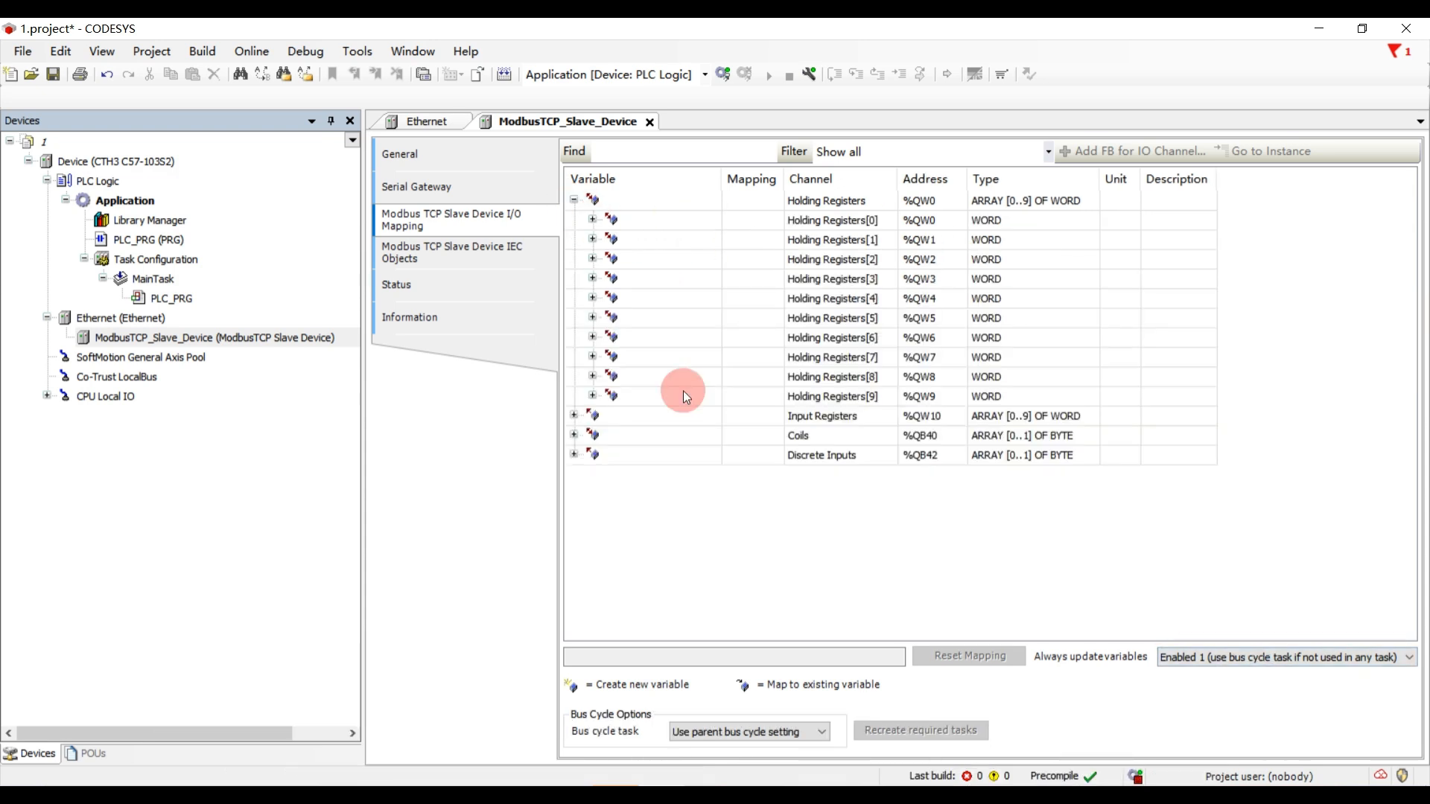
# - Log in to the PLC and start the application, expanding the slave device's IEC object for monitoring
pyautogui.click(423, 261)
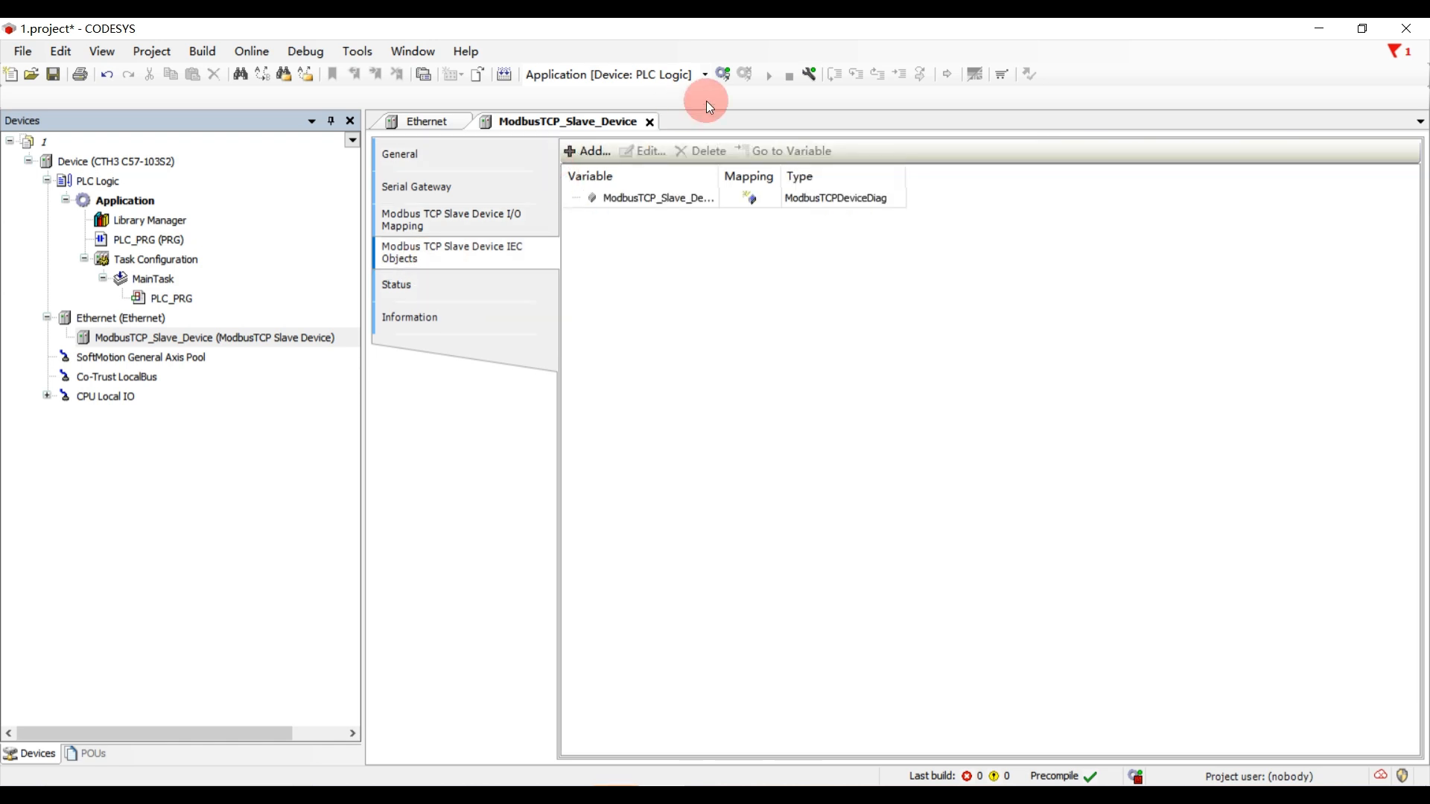
pyautogui.click(722, 74)
pyautogui.click(677, 452)
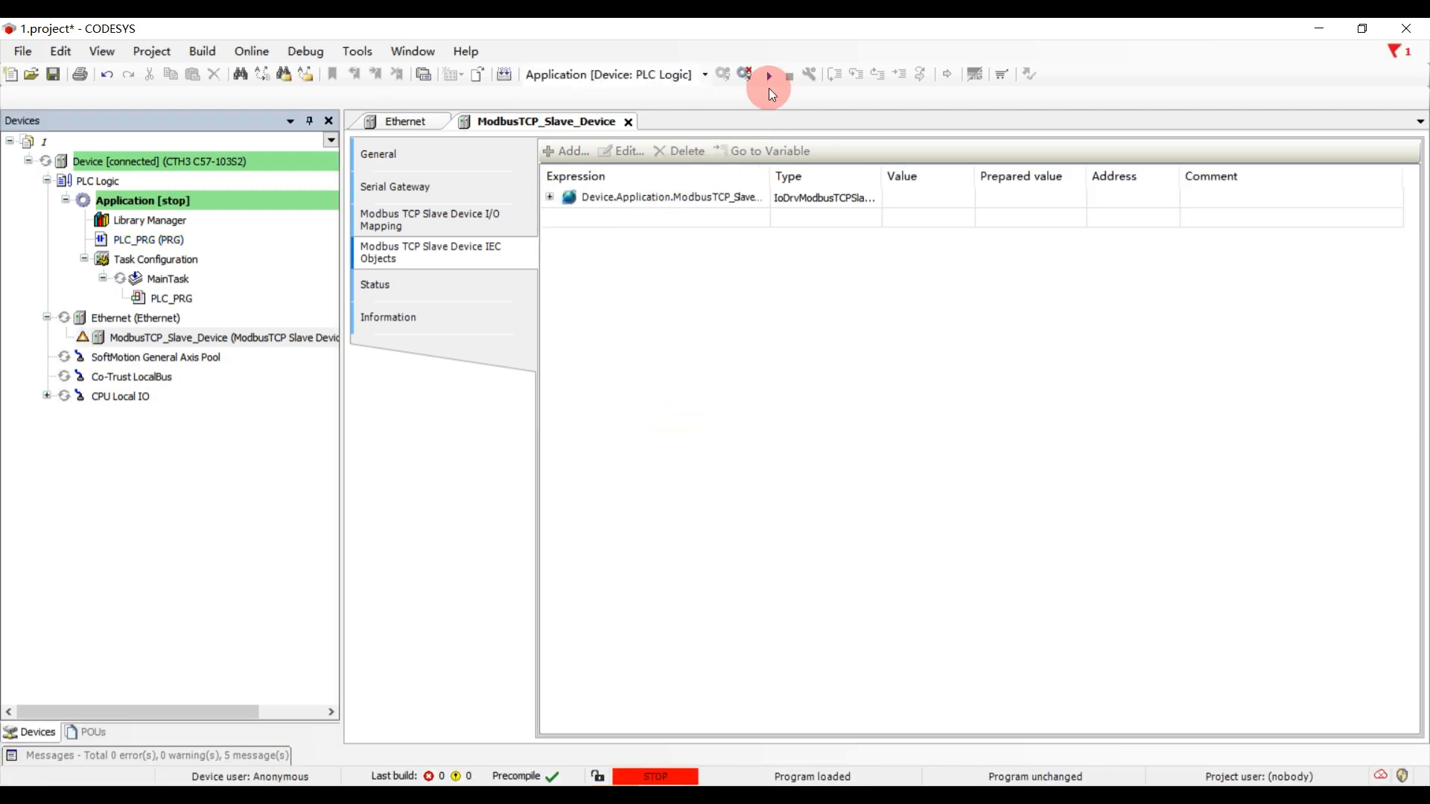
pyautogui.click(767, 76)
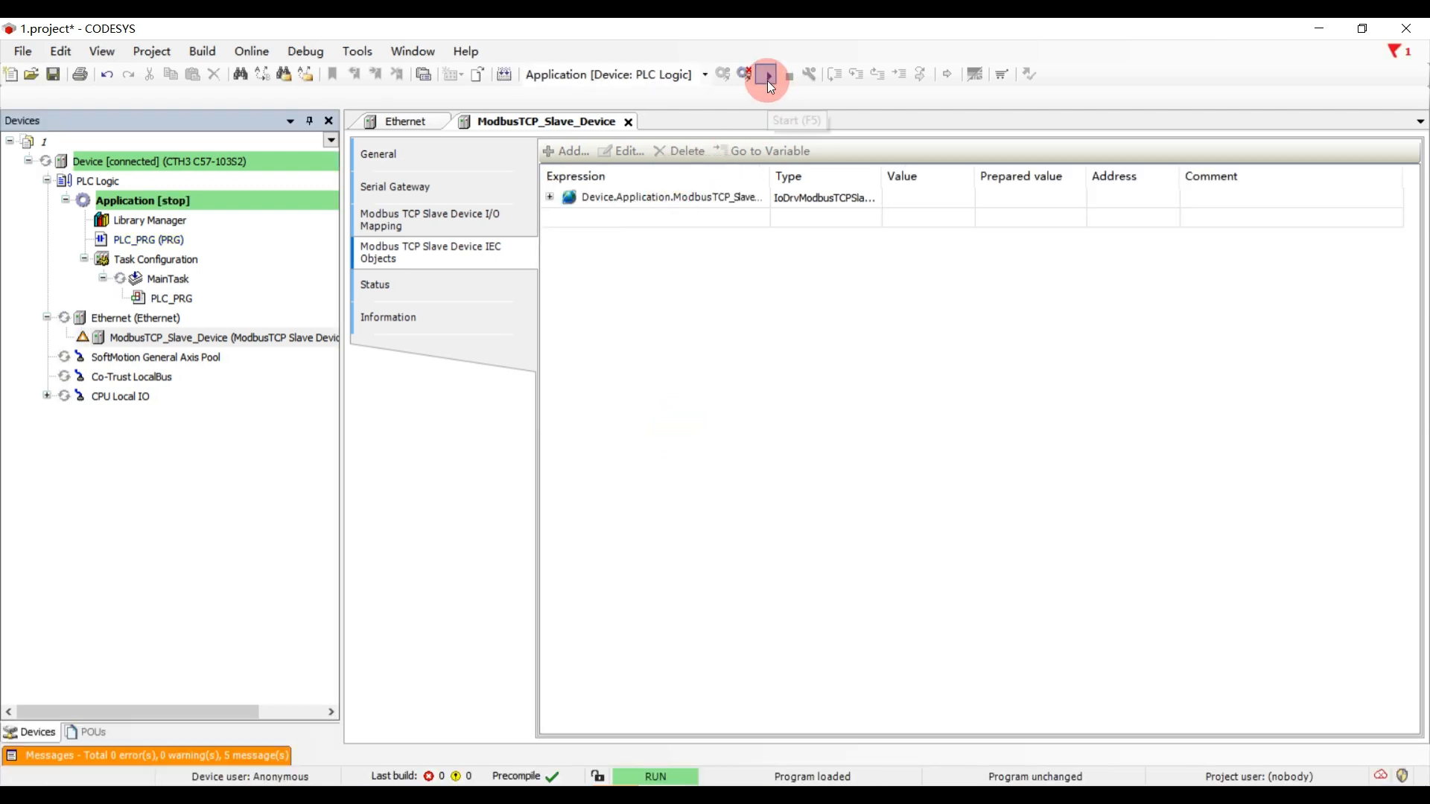
pyautogui.click(549, 198)
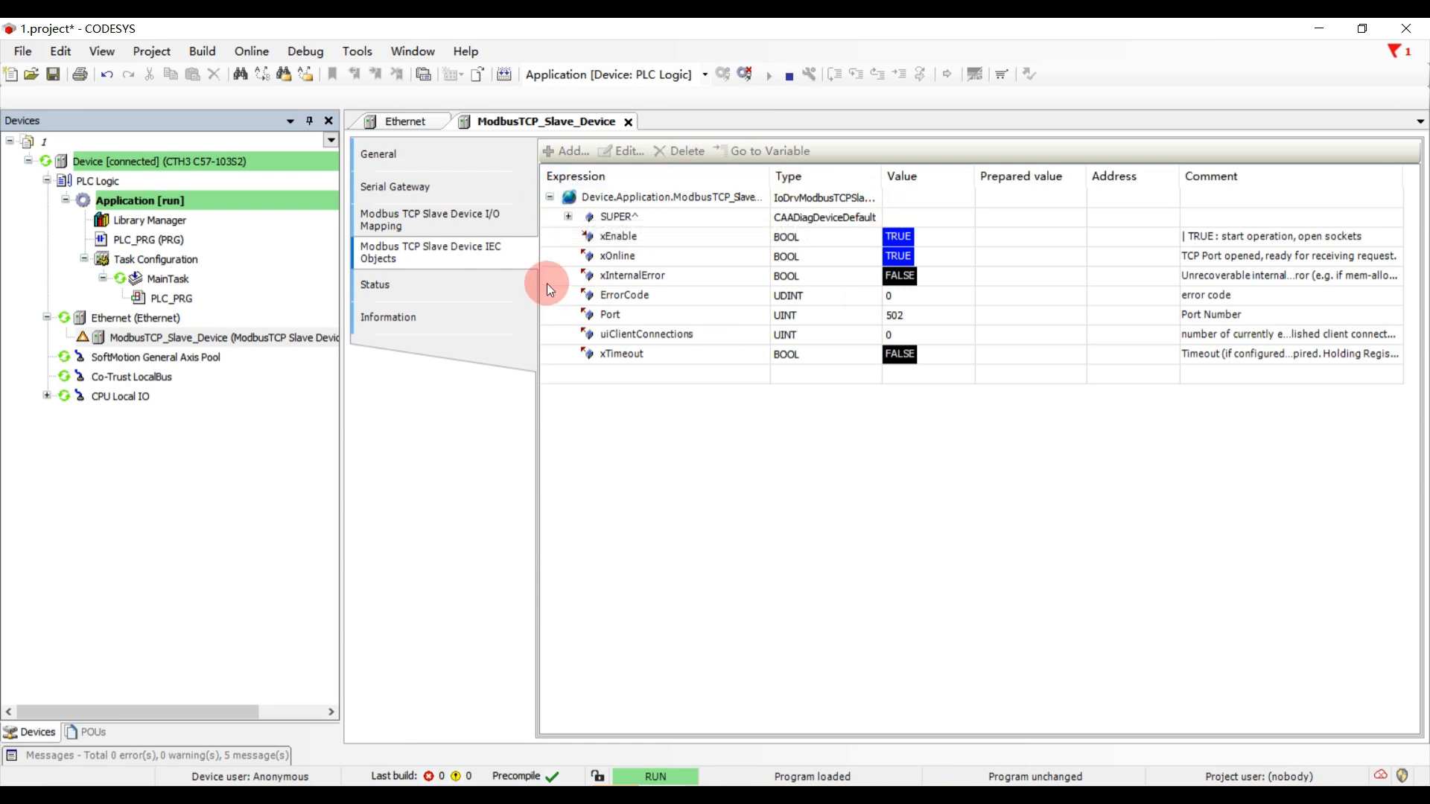
# - Switch to Modbus Poll and connect over TCP/IP to the slave at 192.168.1.10, port 502
pyautogui.click(900, 790)
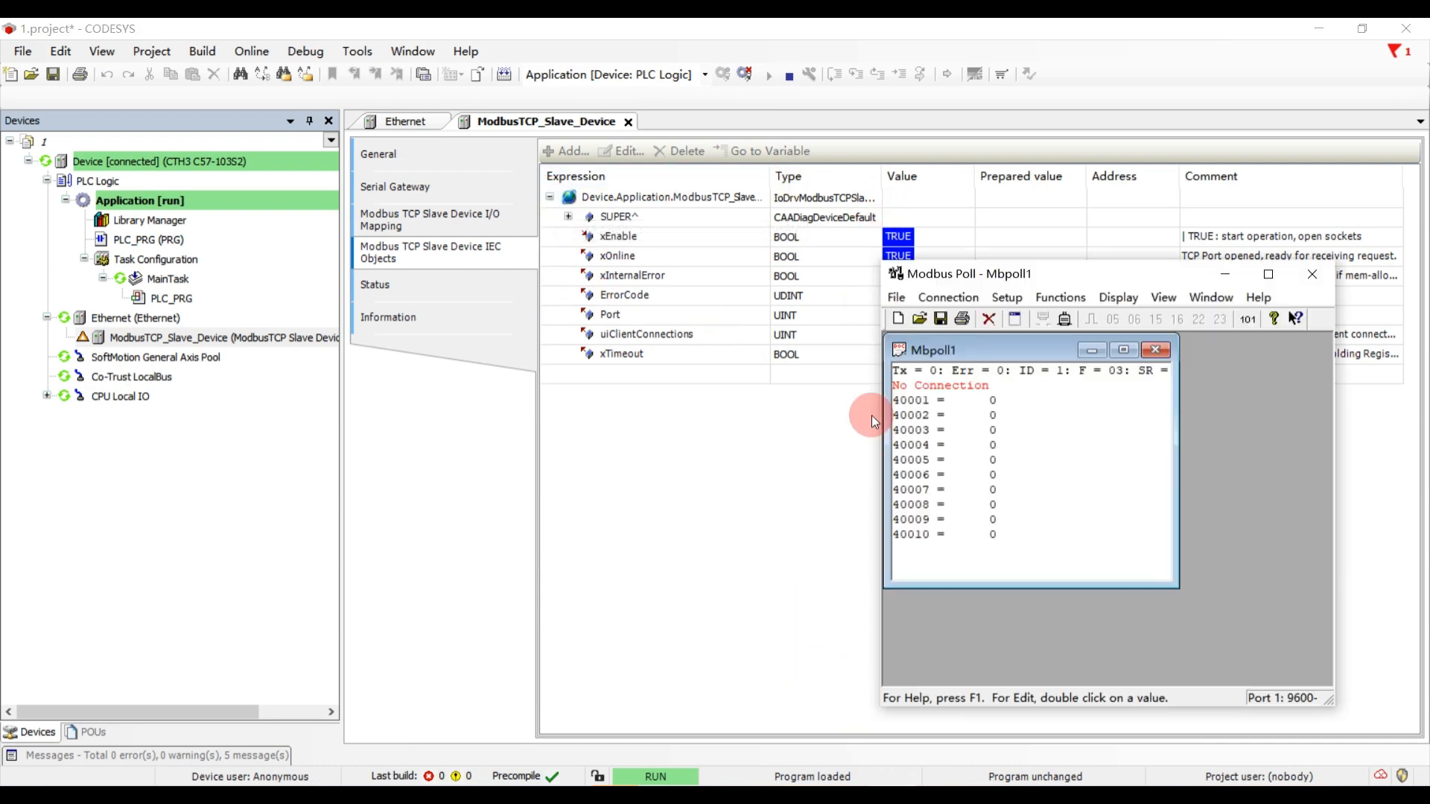
pyautogui.click(972, 299)
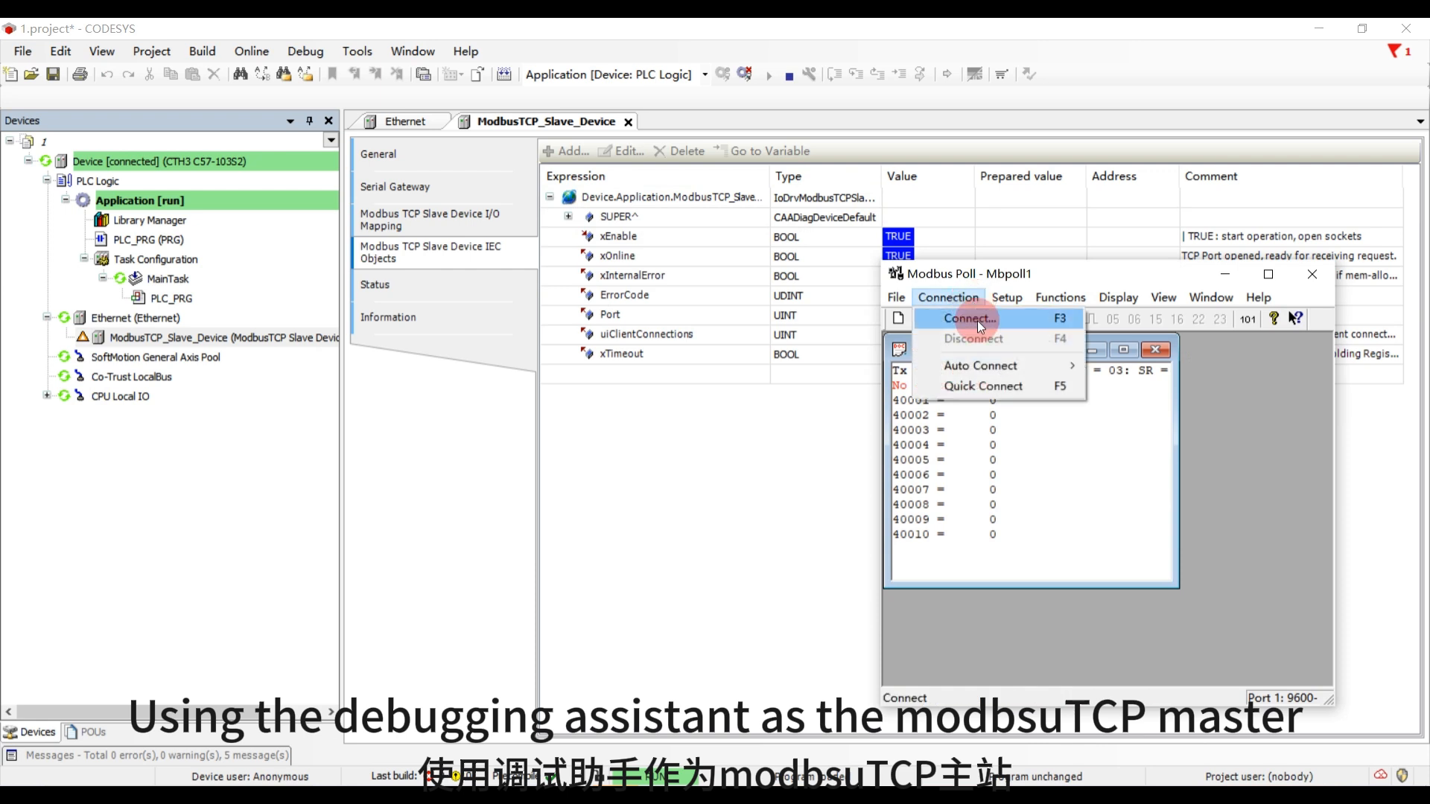
pyautogui.click(978, 320)
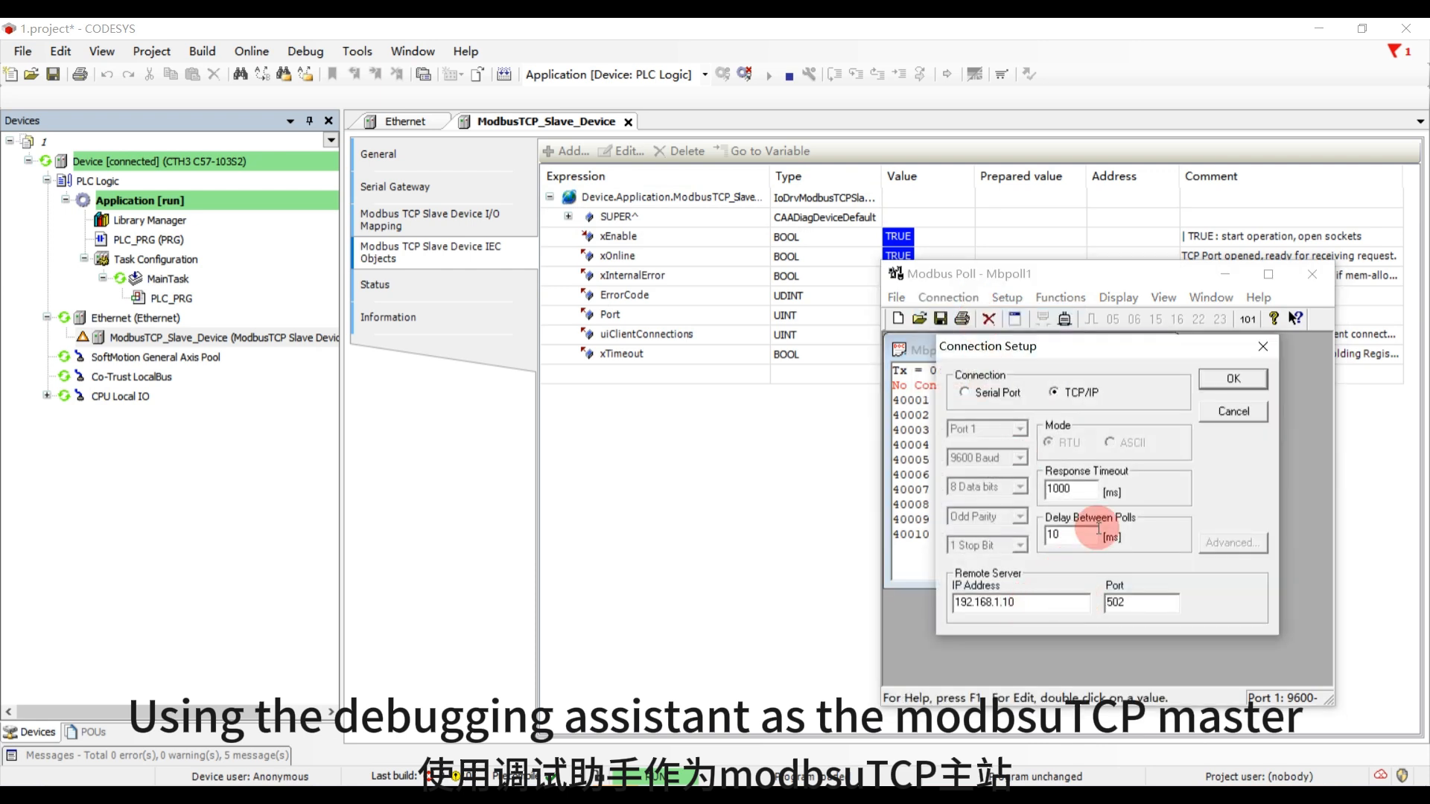
pyautogui.click(1213, 383)
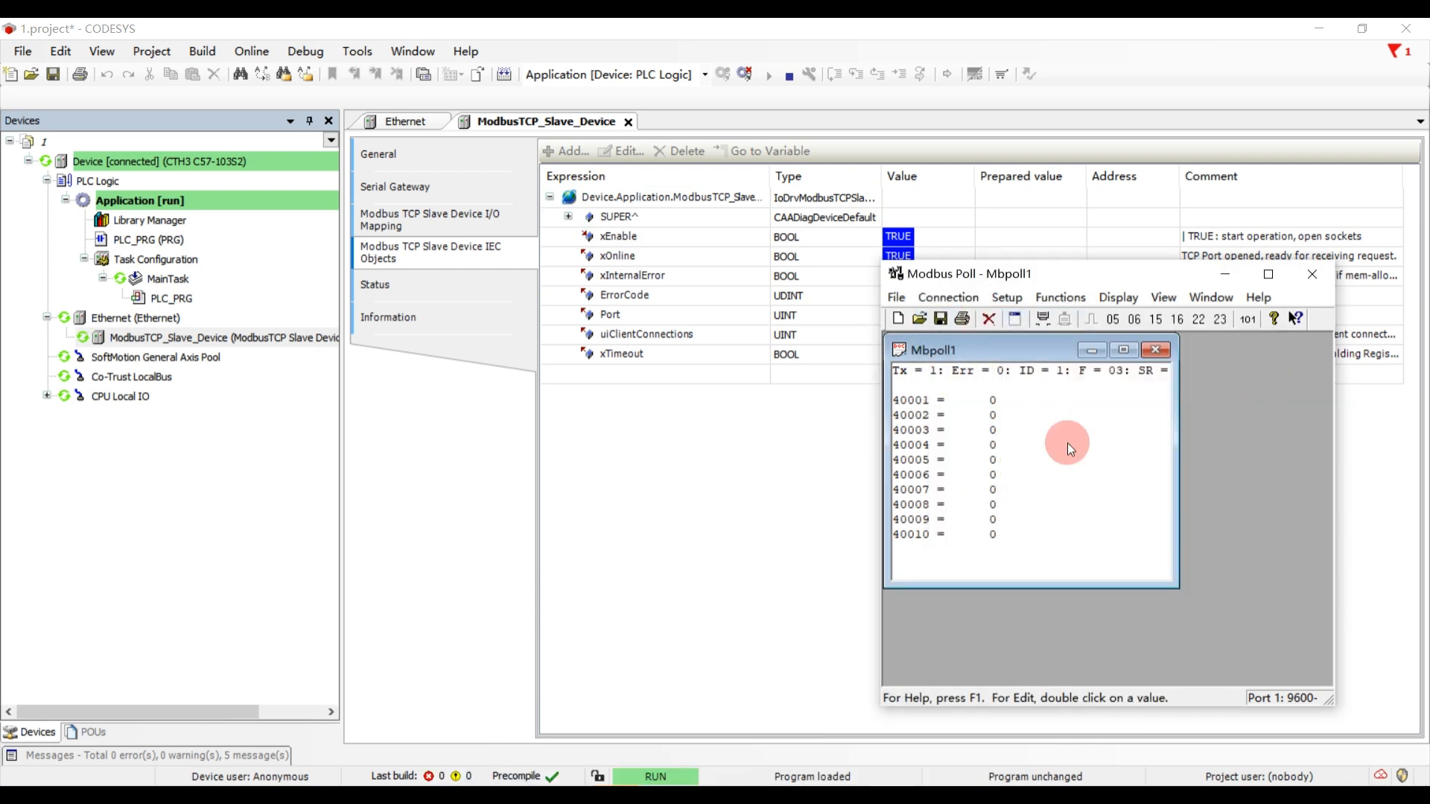
# - Switch to CODESYS and show the slave's I/O mapping, selecting the prepared value of Holding Registers[0]
pyautogui.click(697, 459)
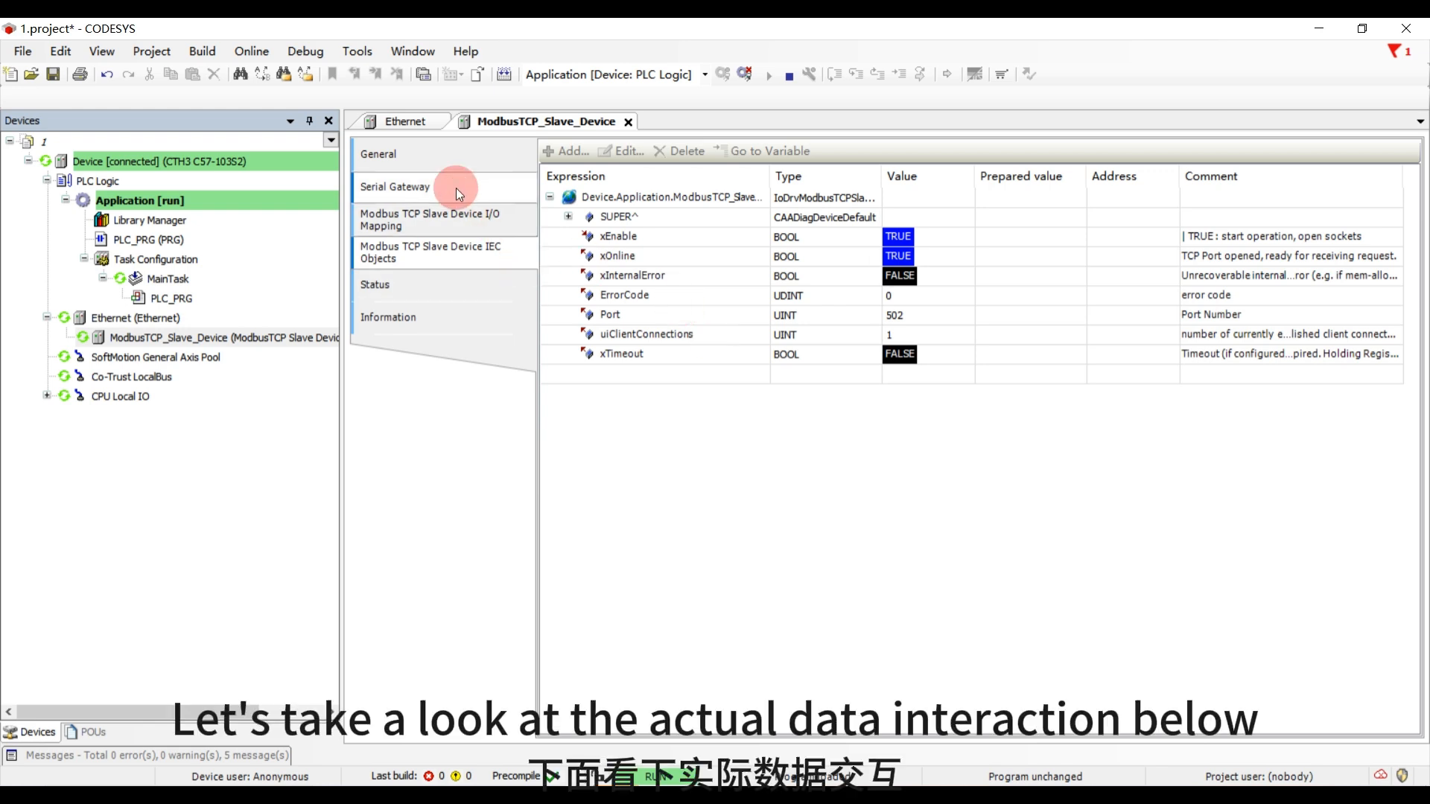
pyautogui.click(459, 219)
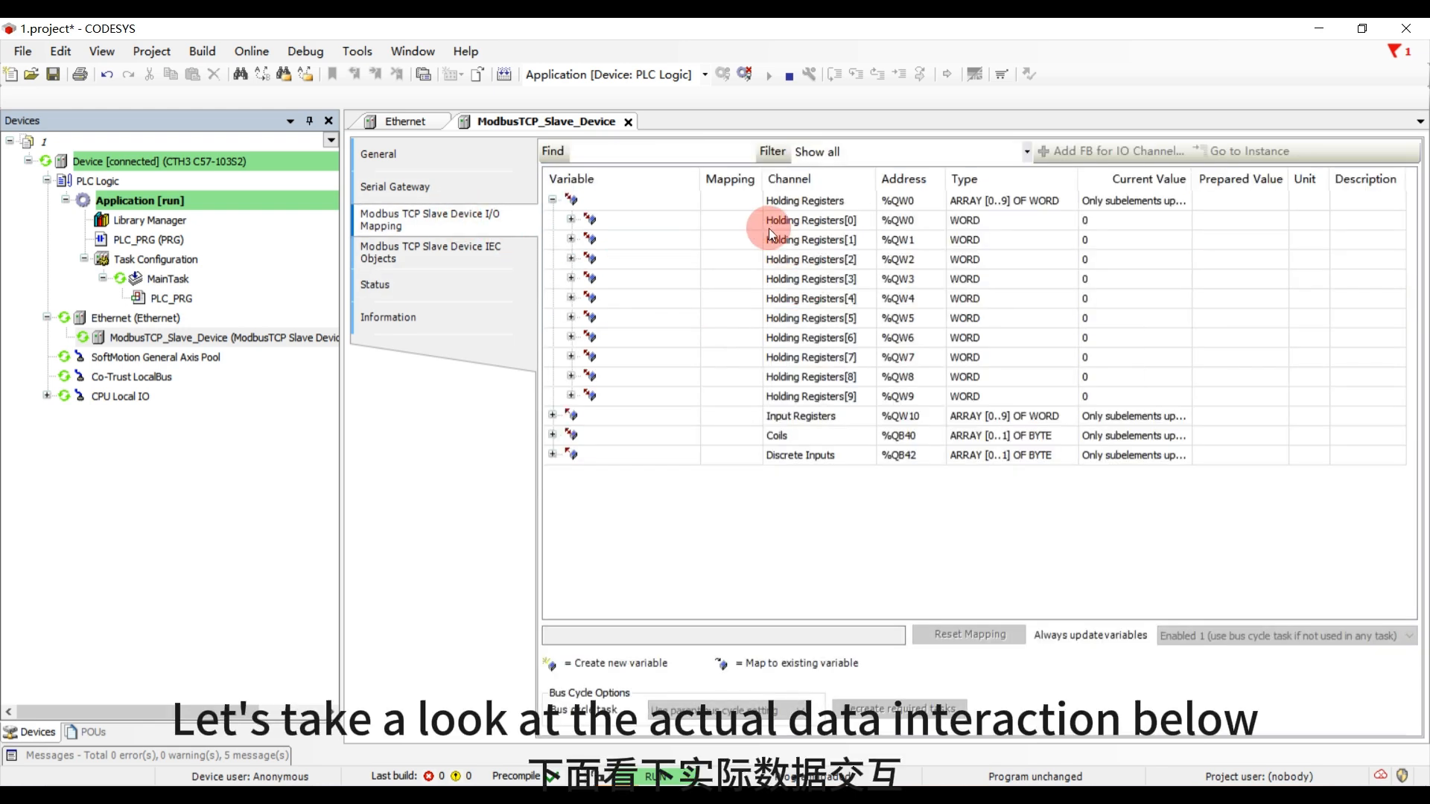
pyautogui.click(665, 221)
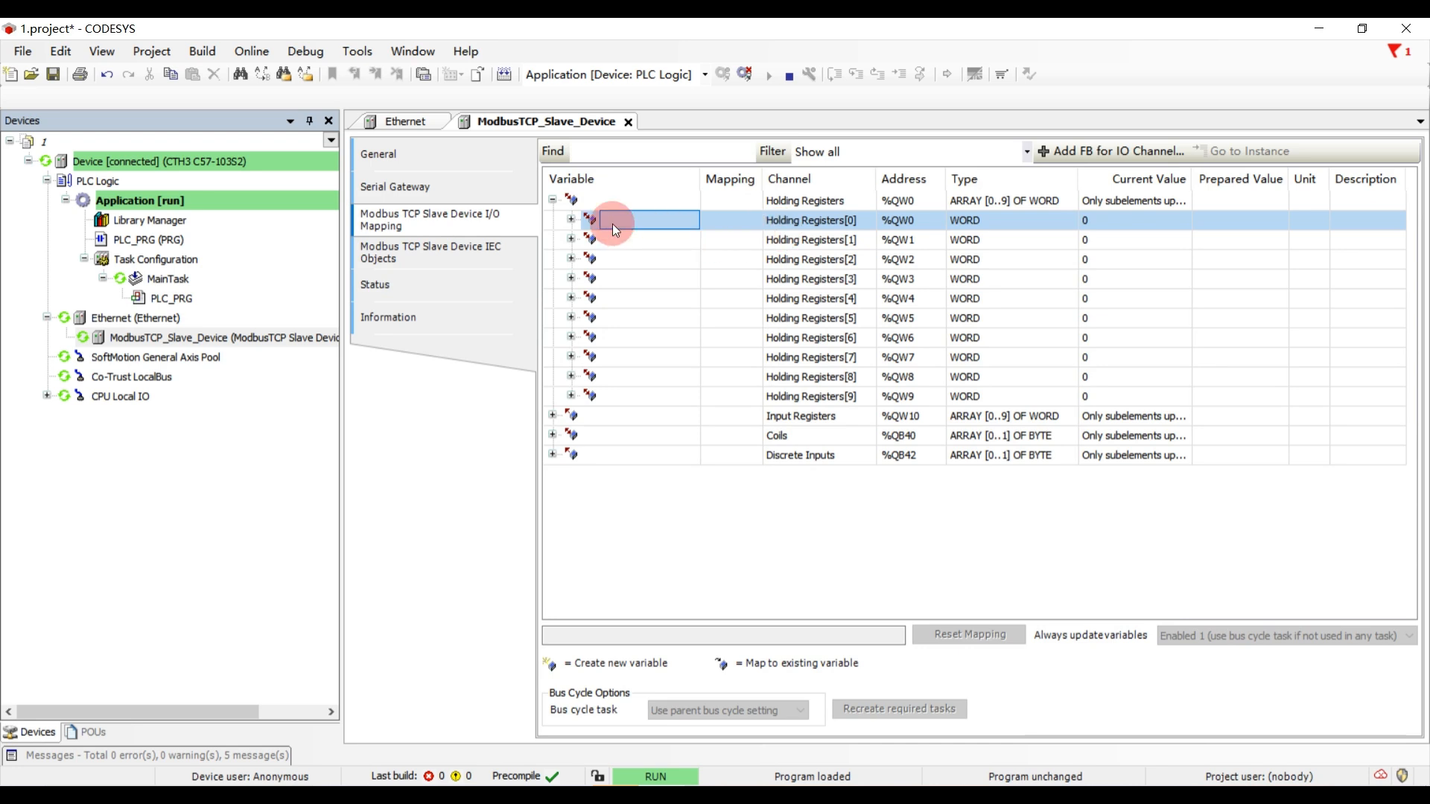
pyautogui.click(1233, 218)
# - Switch to Modbus Poll and write the value 44 to holding register 40001
pyautogui.click(896, 800)
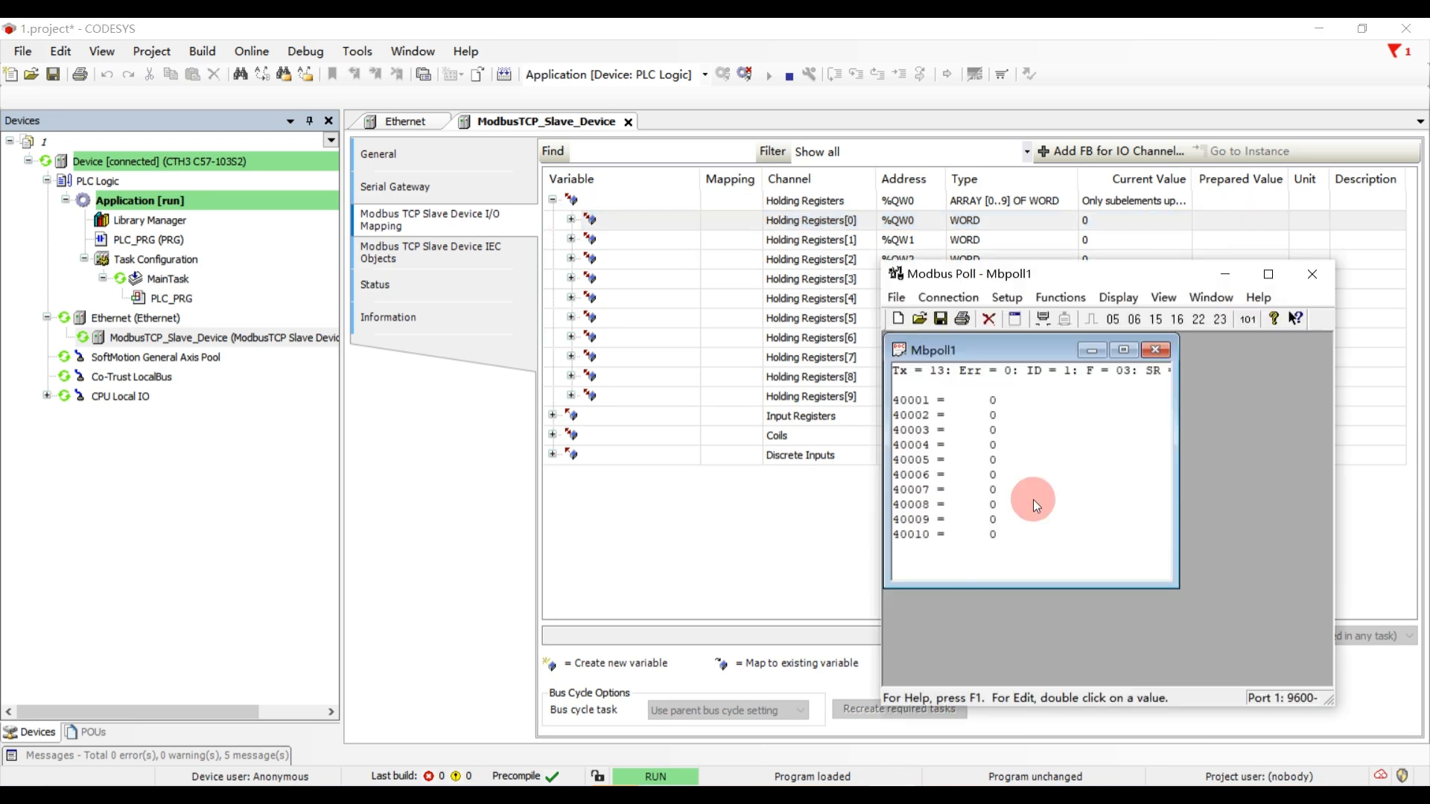
pyautogui.doubleClick(993, 402)
pyautogui.write('44')
pyautogui.click(1147, 432)
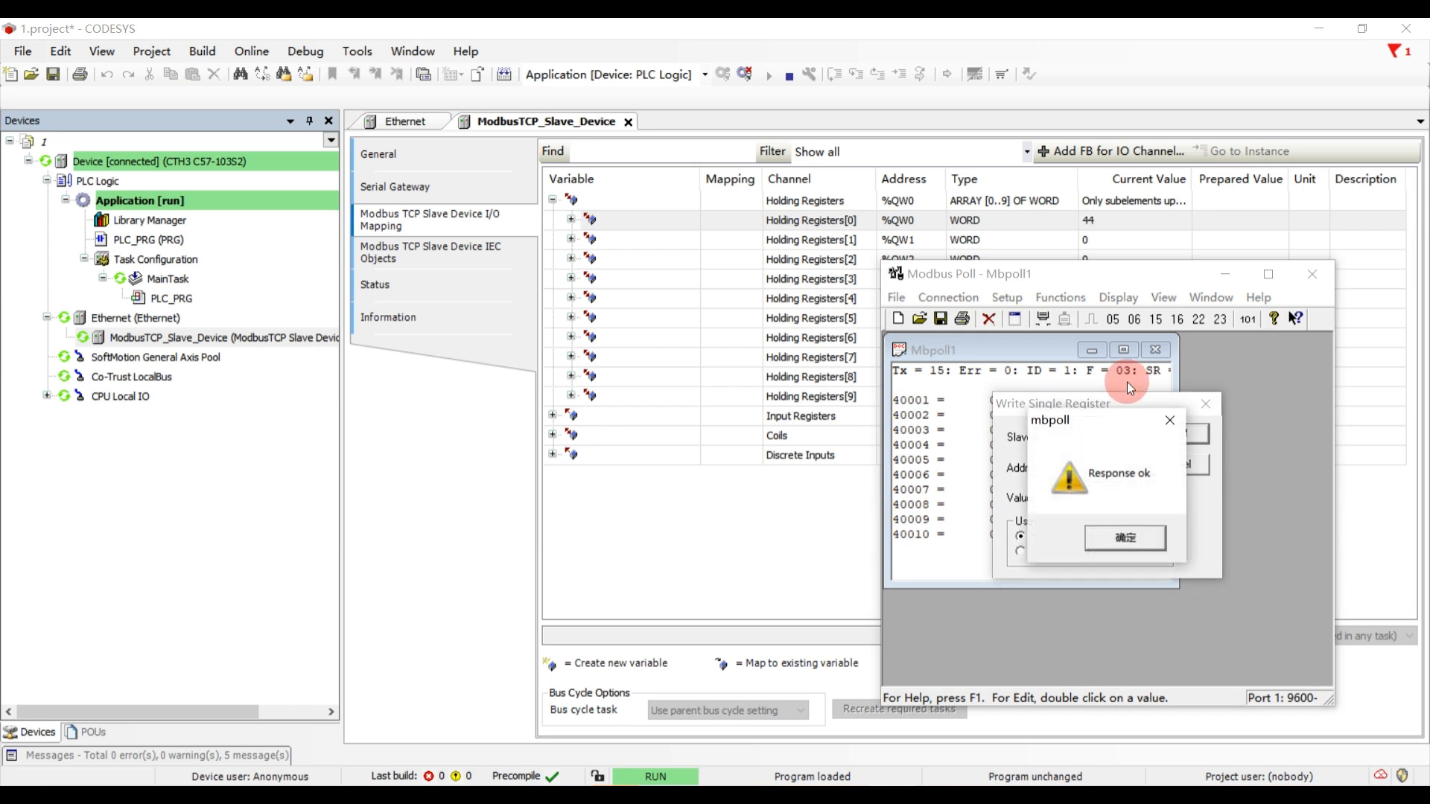
pyautogui.click(1125, 537)
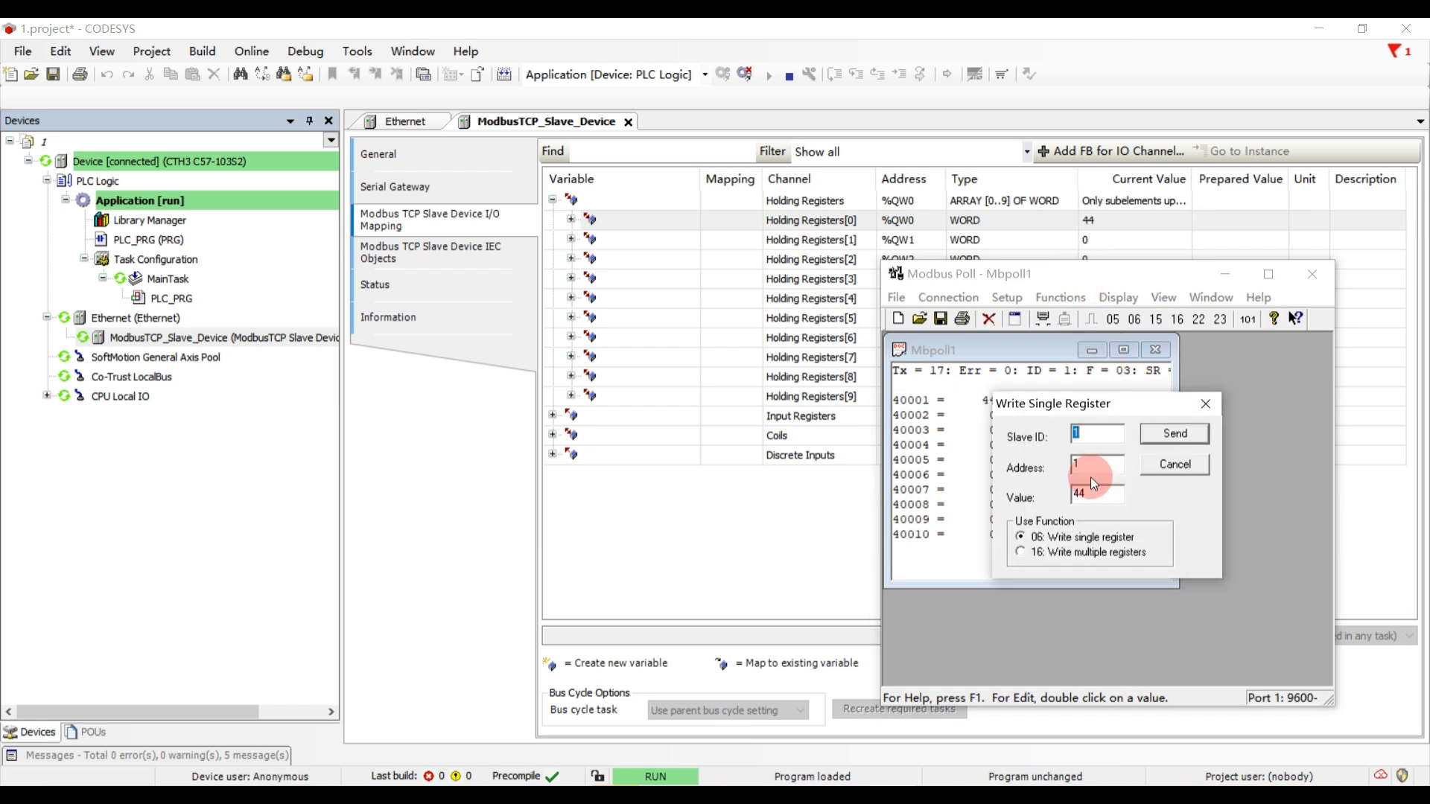
# - Write the value 44 to the register at address 2 as well and finish the single-register writing
pyautogui.press('Tab')
pyautogui.write('2')
pyautogui.click(1160, 432)
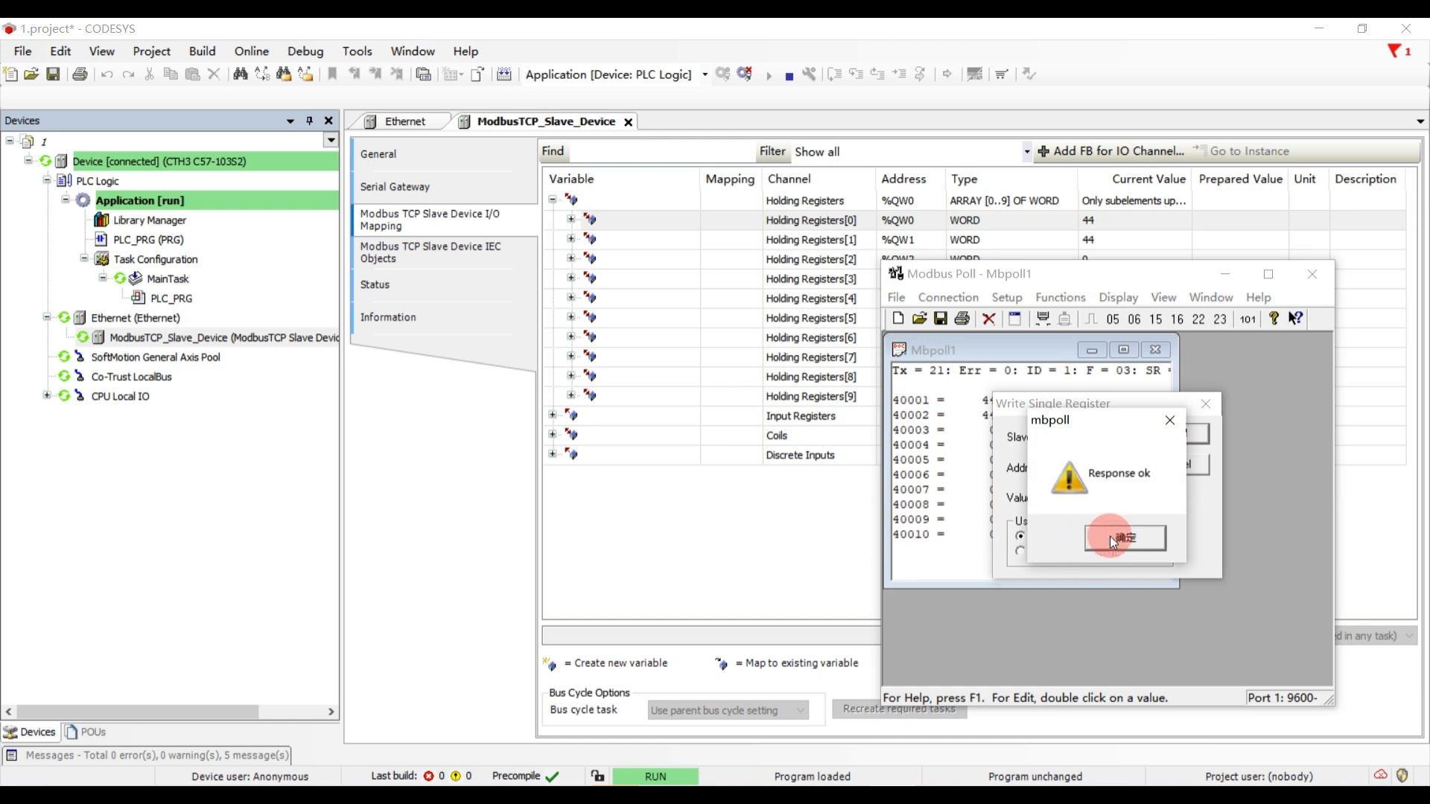
pyautogui.click(1112, 537)
pyautogui.click(1204, 412)
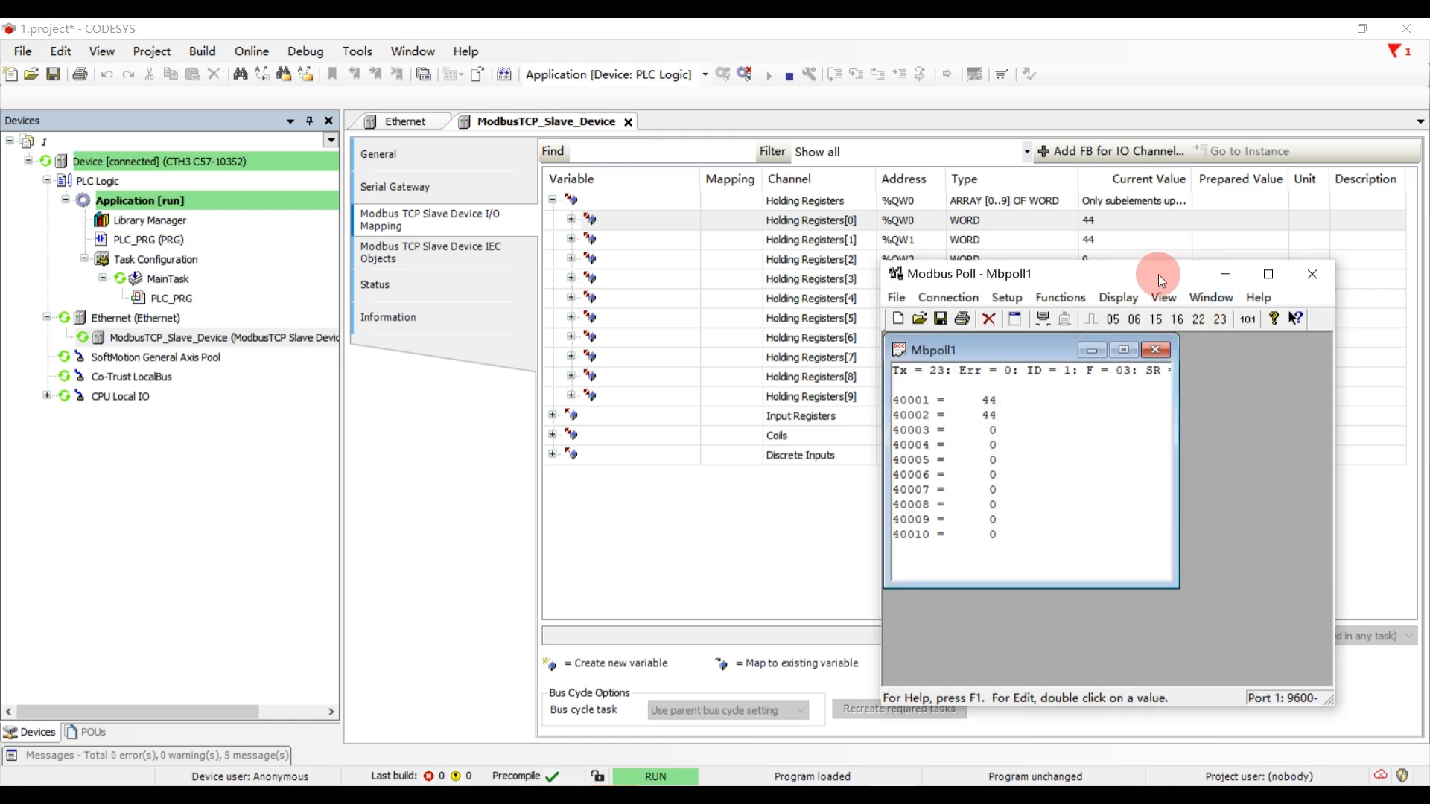
# - Move Modbus Poll aside and try to write prepared values 77 to Holding Registers[2] and 88 to Holding Registers[3] in CODESYS
pyautogui.moveTo(1160, 275); pyautogui.dragTo(520, 267)
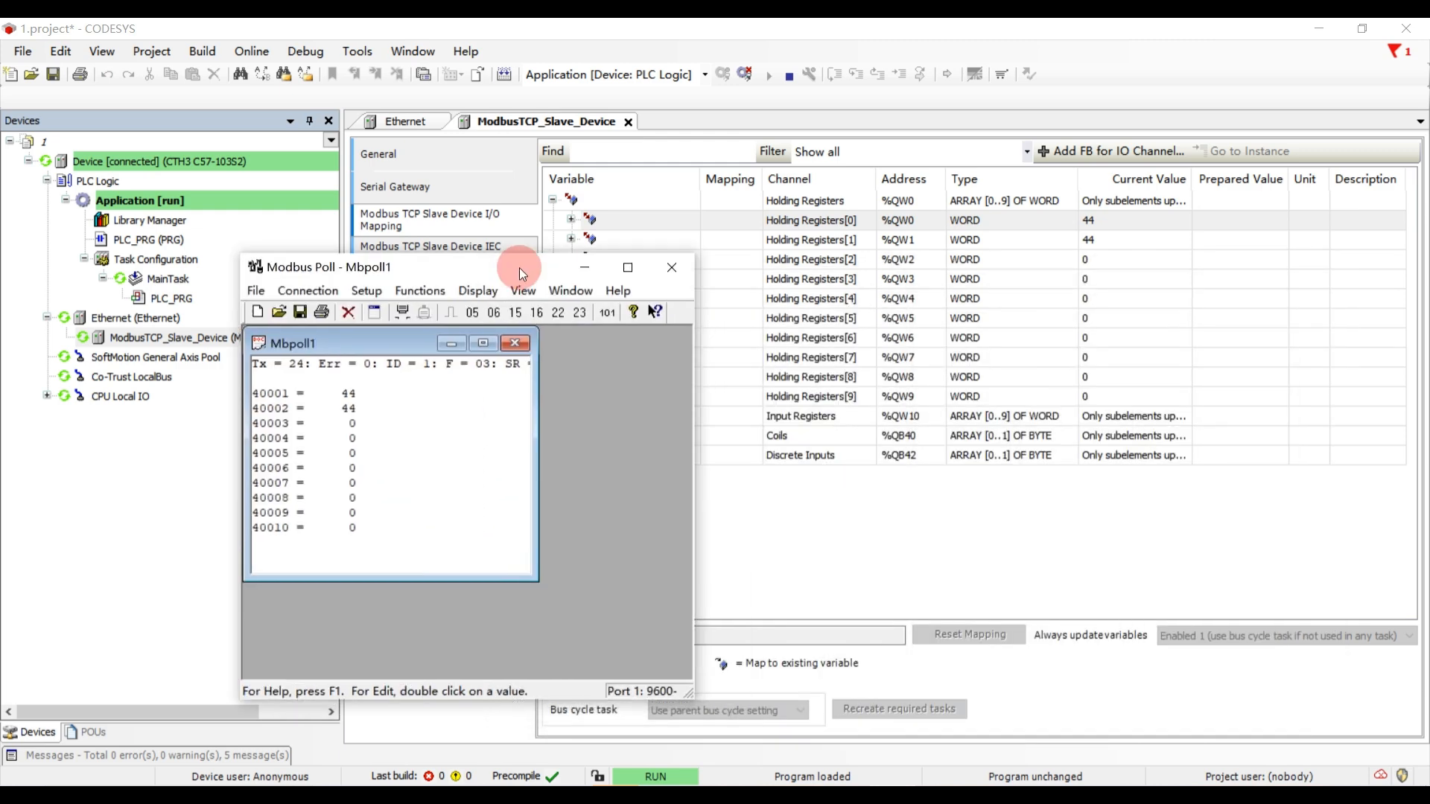
pyautogui.click(1237, 255)
pyautogui.write('77')
pyautogui.click(1238, 279)
pyautogui.write('8')
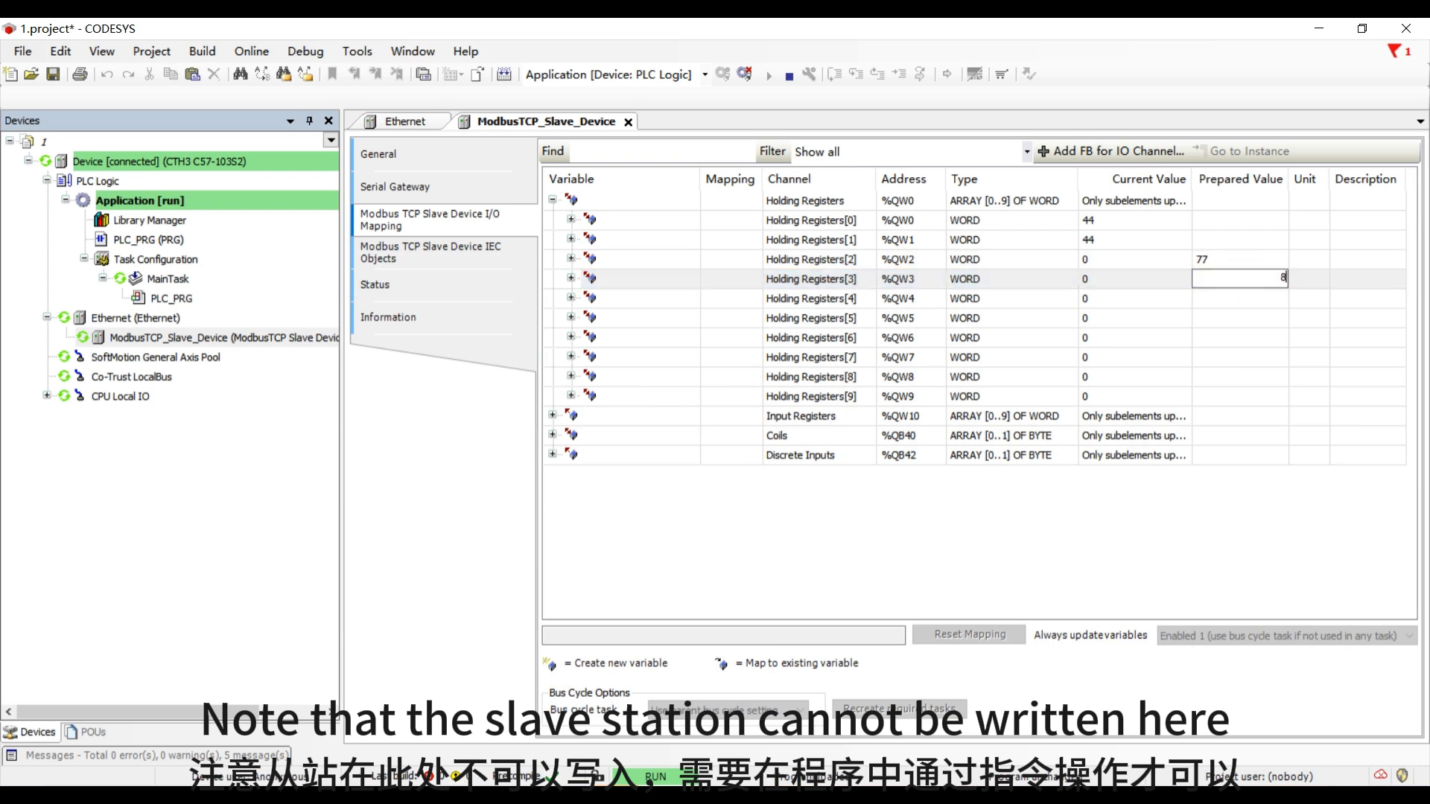
pyautogui.write('8')
pyautogui.click(1238, 298)
pyautogui.click(315, 51)
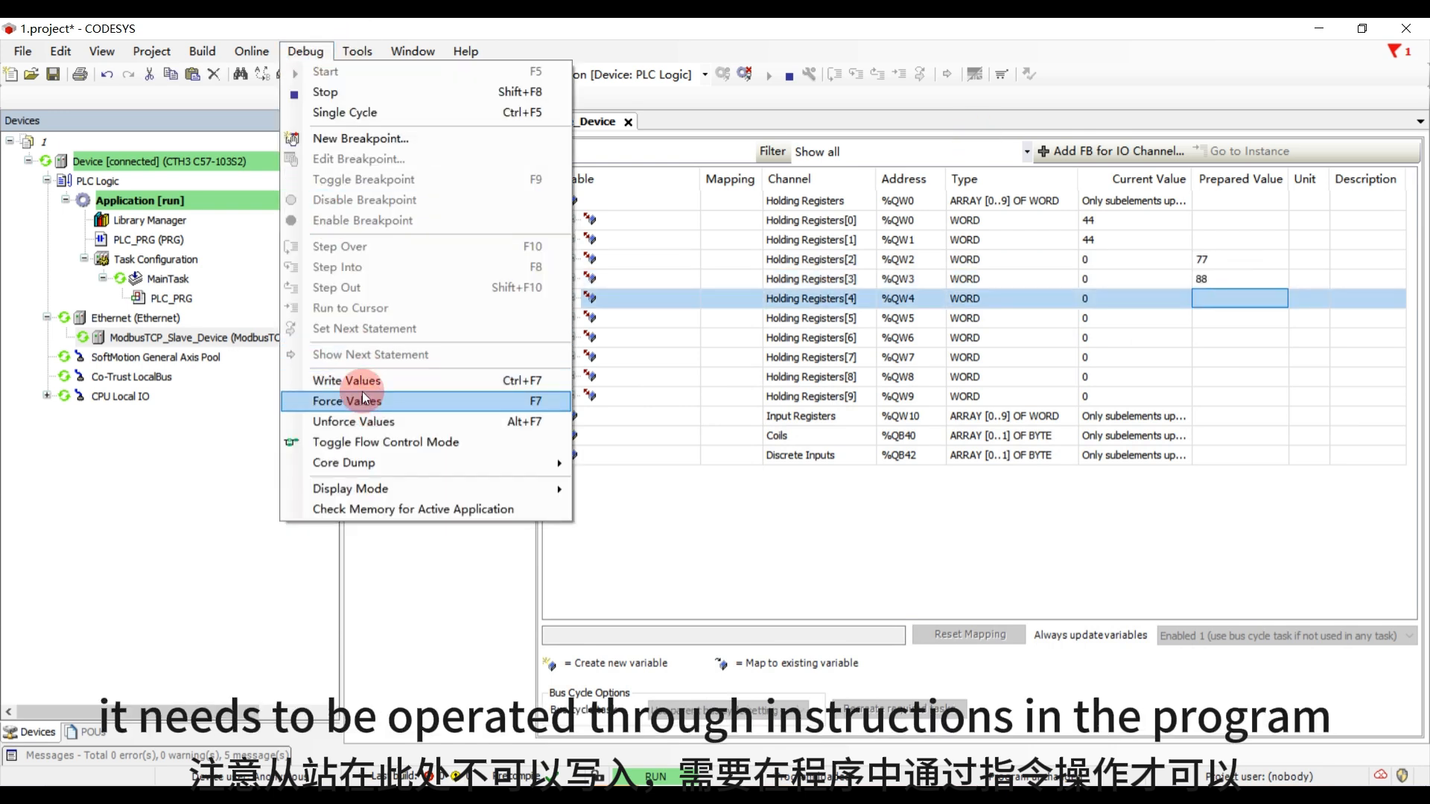
pyautogui.click(359, 383)
pyautogui.click(1241, 264)
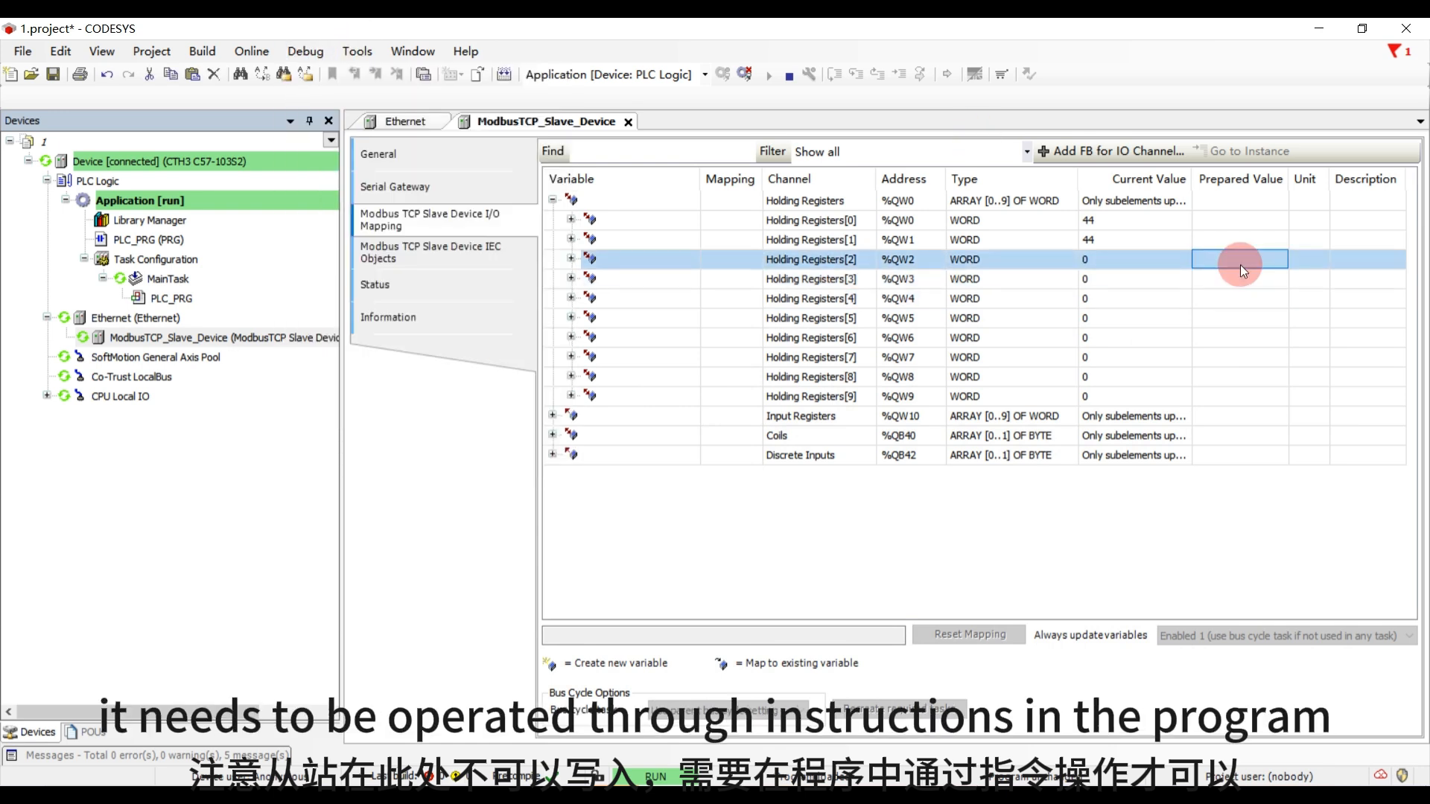
# - Switch to Modbus Poll and write the value 99 to holding register 40003
pyautogui.click(900, 794)
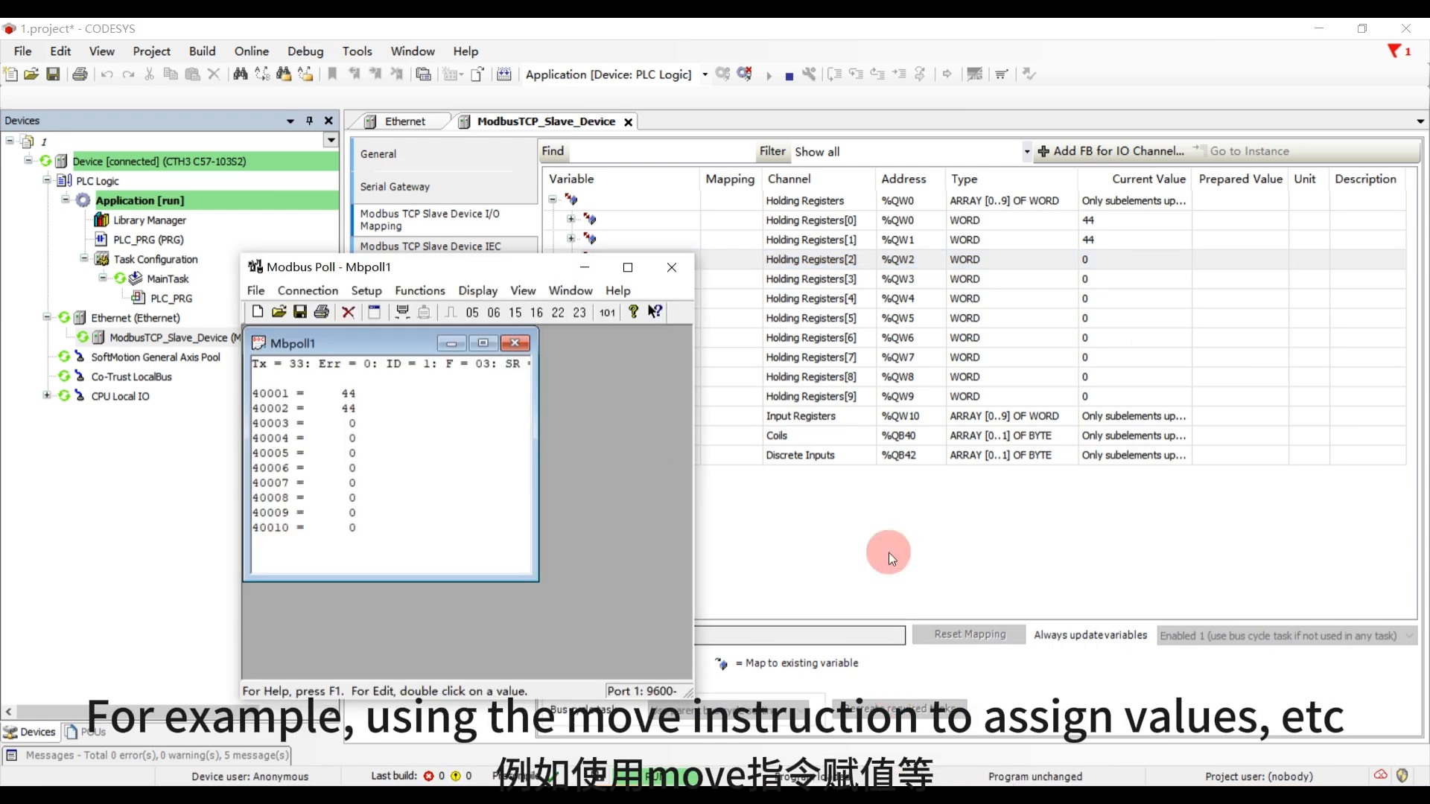
pyautogui.doubleClick(353, 431)
pyautogui.write('99')
pyautogui.click(543, 431)
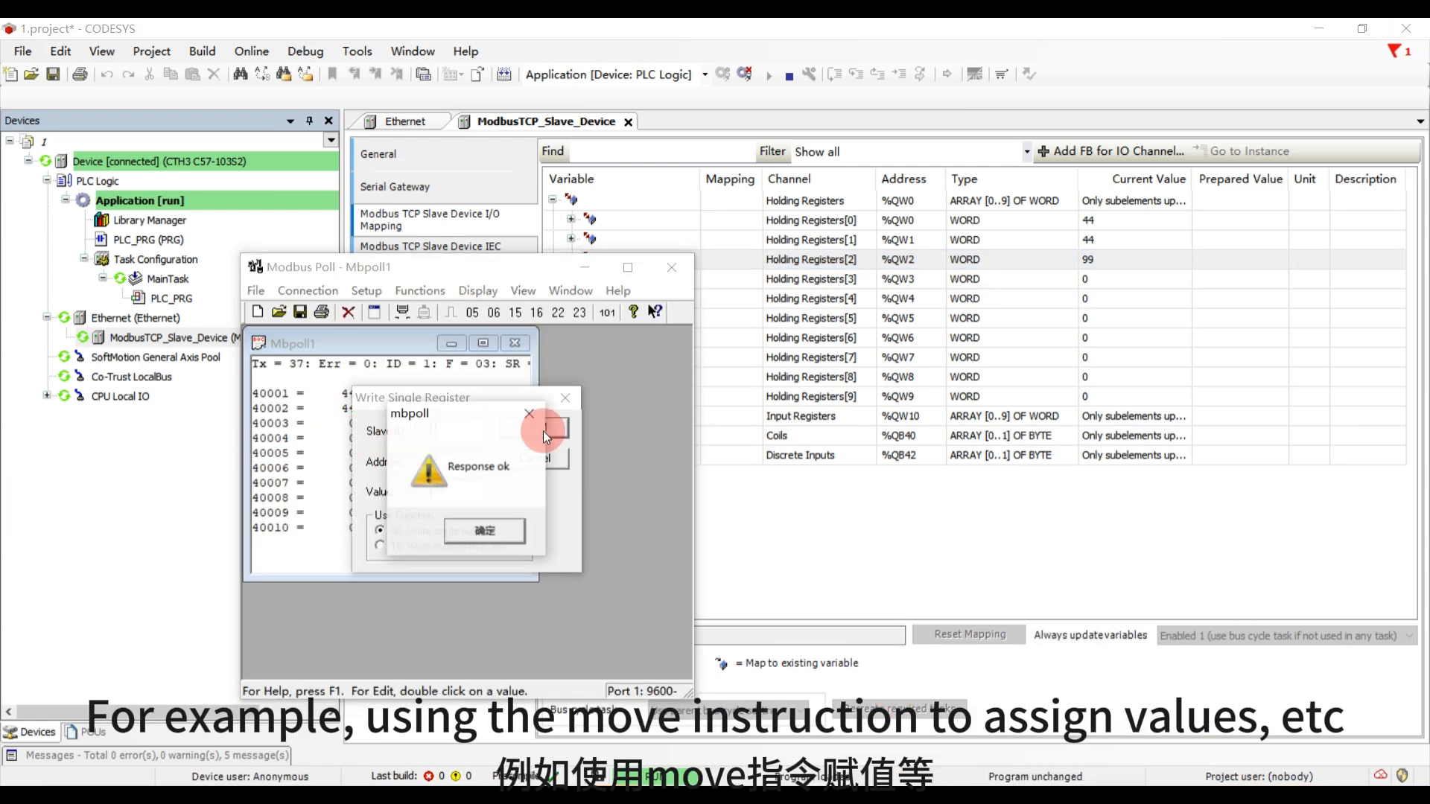
pyautogui.click(490, 525)
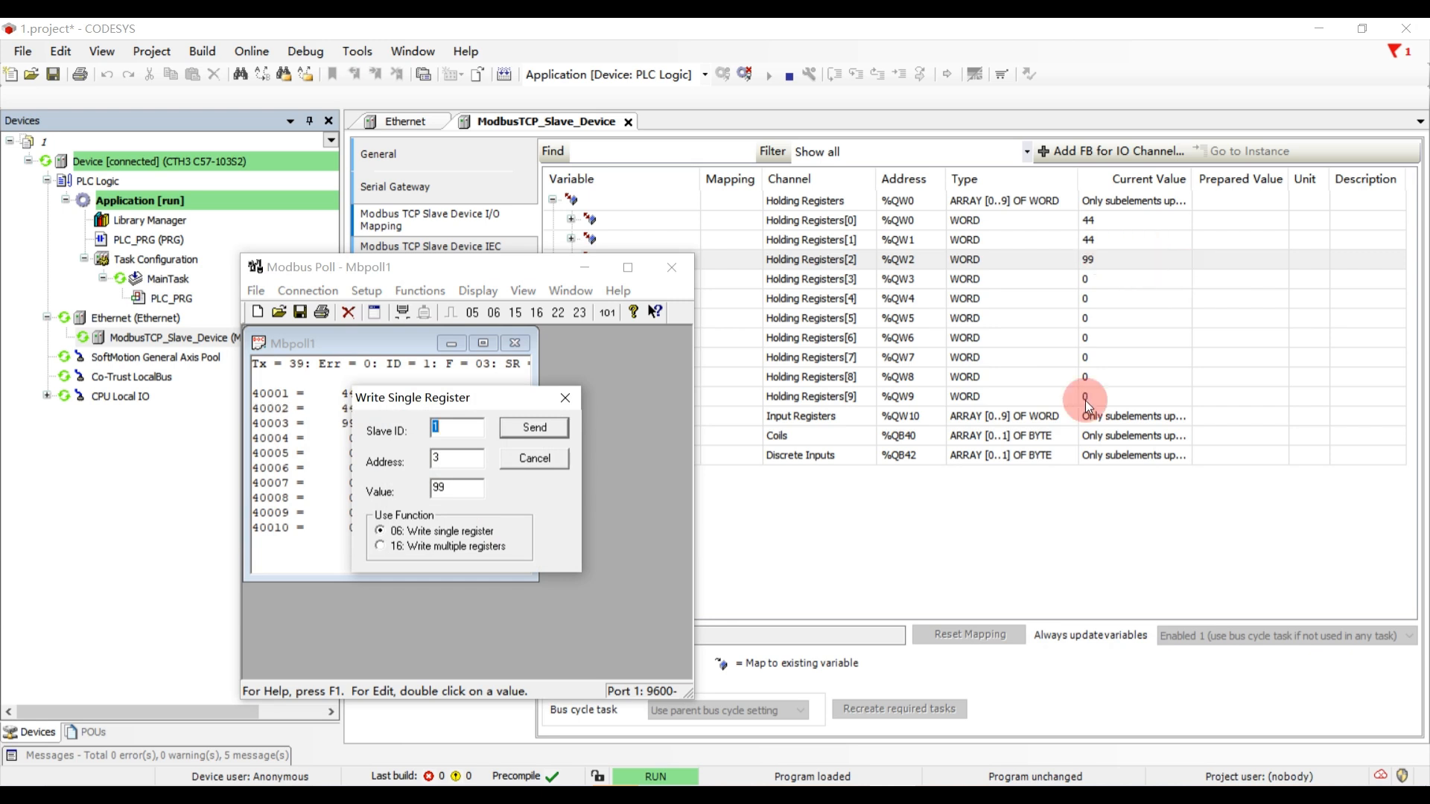
# - Write the value 99 to the register at address 5 from Modbus Poll and close the register-writing dialog
pyautogui.click(1044, 539)
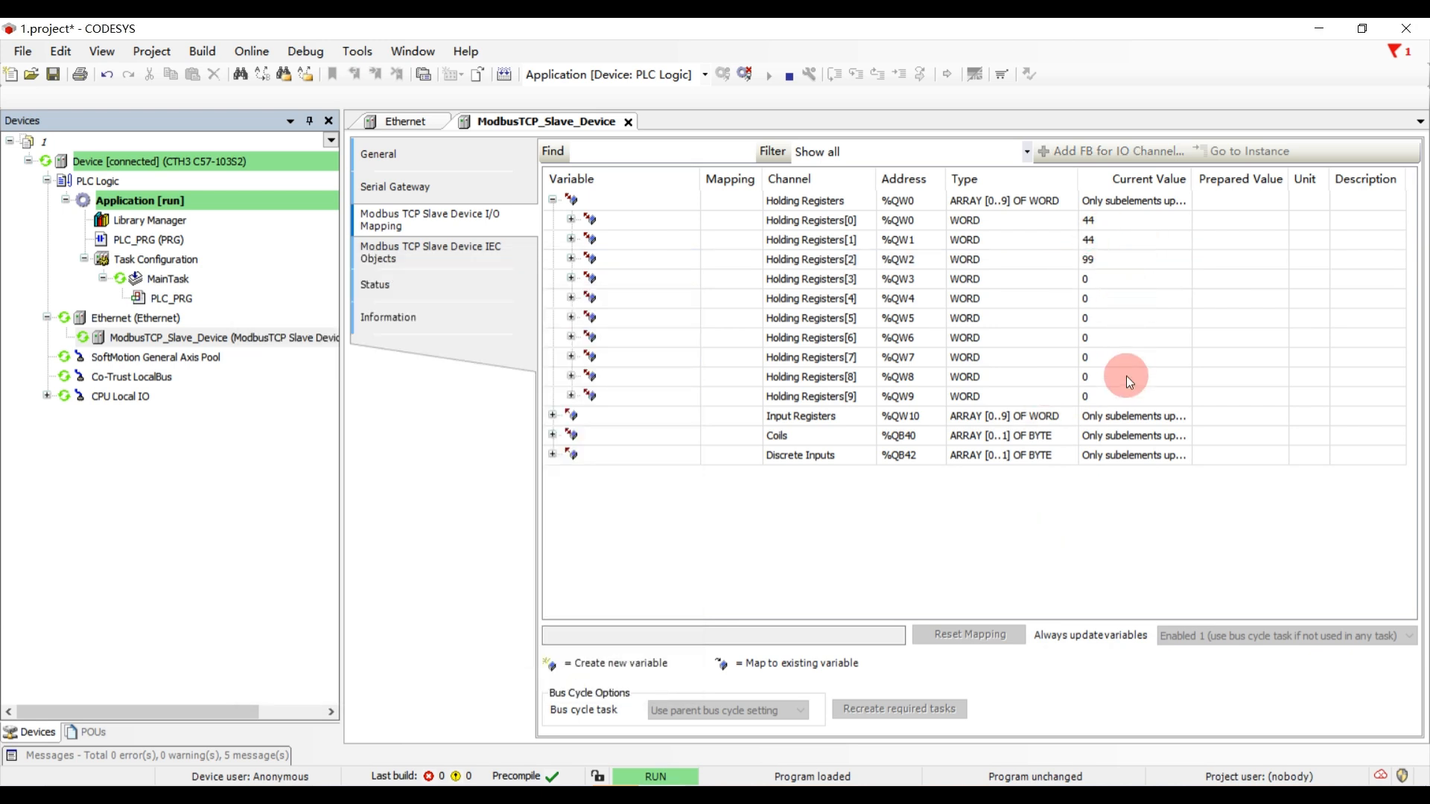
pyautogui.hotkey('alt', 'Tab')
pyautogui.click(530, 430)
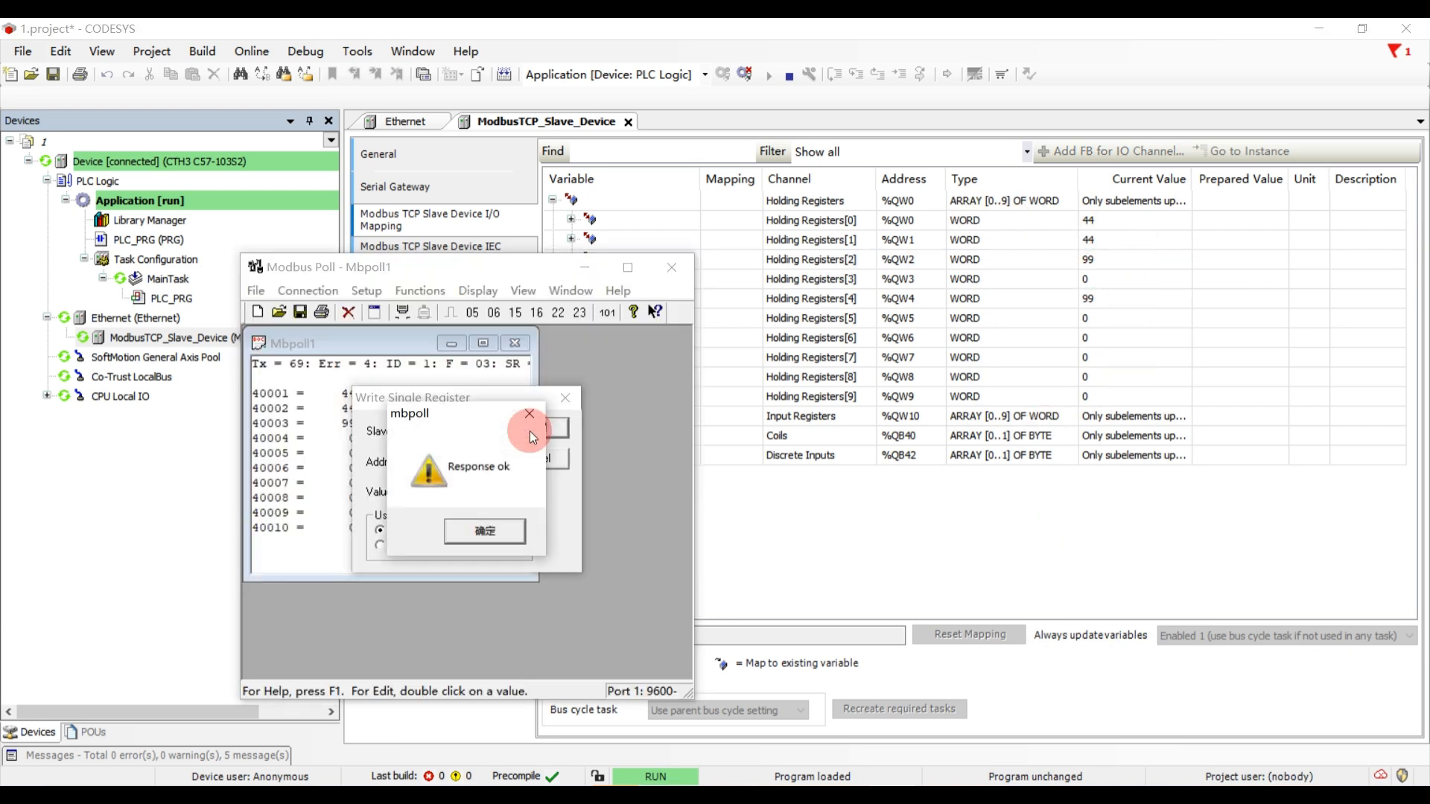
pyautogui.click(498, 529)
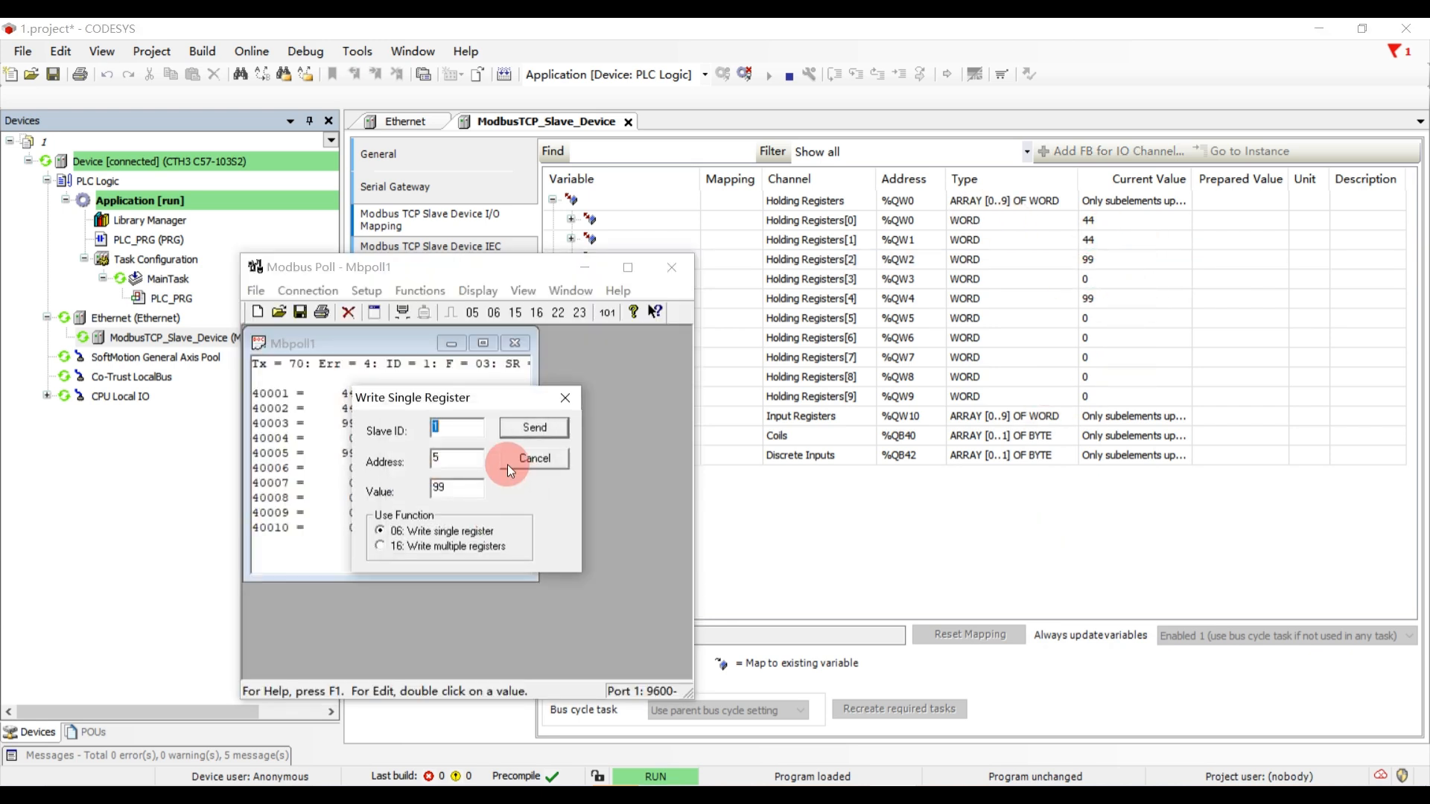
pyautogui.click(564, 400)
# - Set the poll definition's function to 01 Read Coils
pyautogui.click(421, 291)
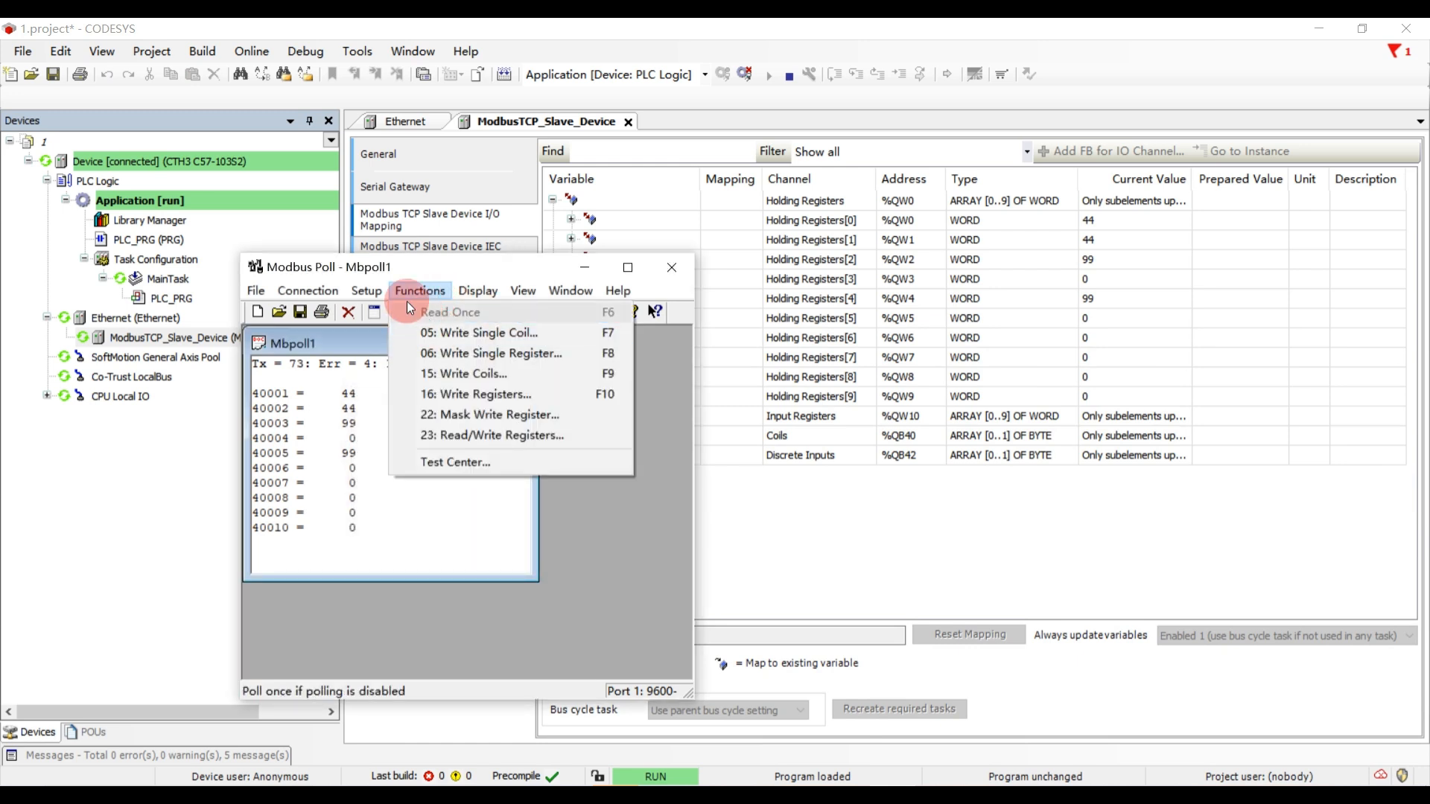
pyautogui.click(392, 311)
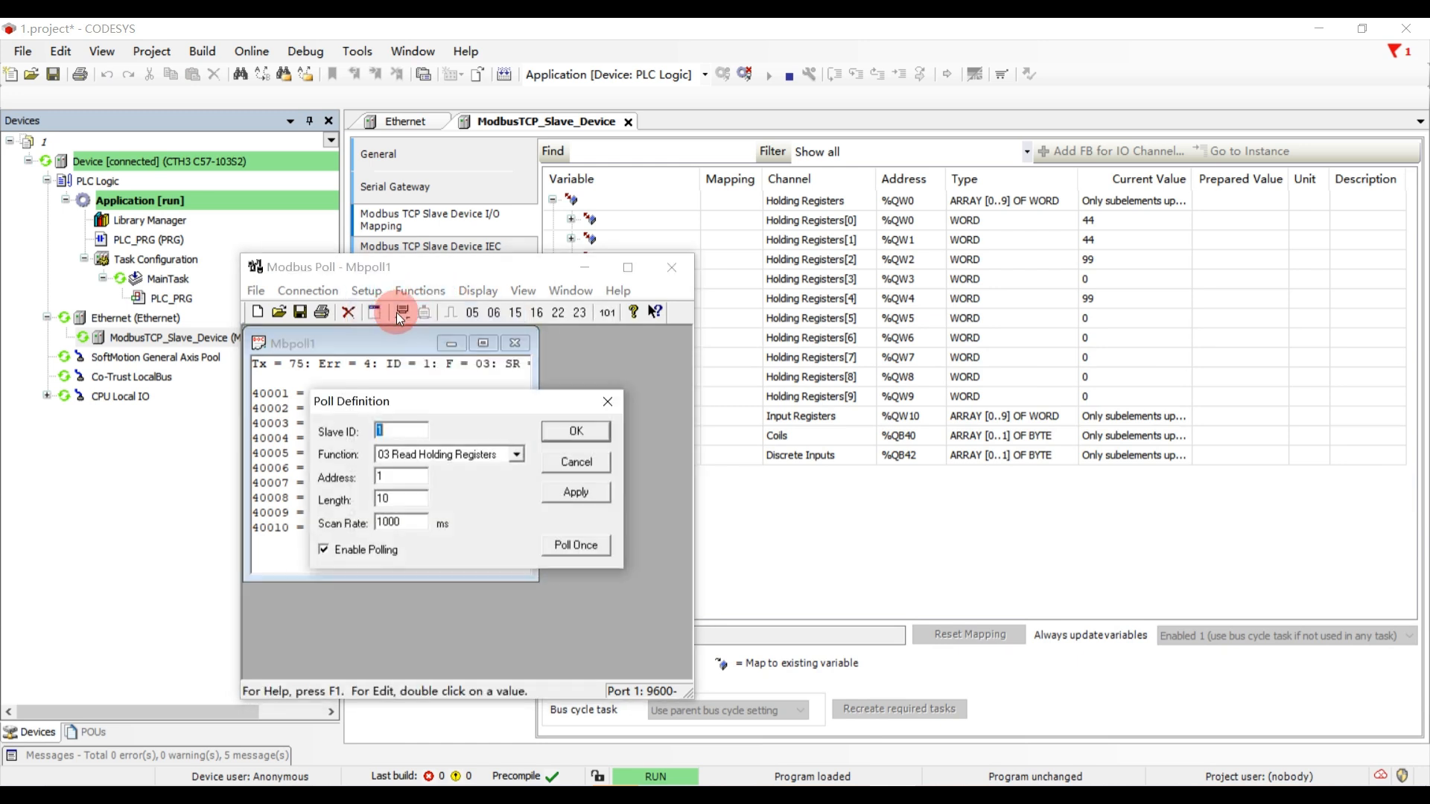
pyautogui.click(402, 456)
pyautogui.click(406, 470)
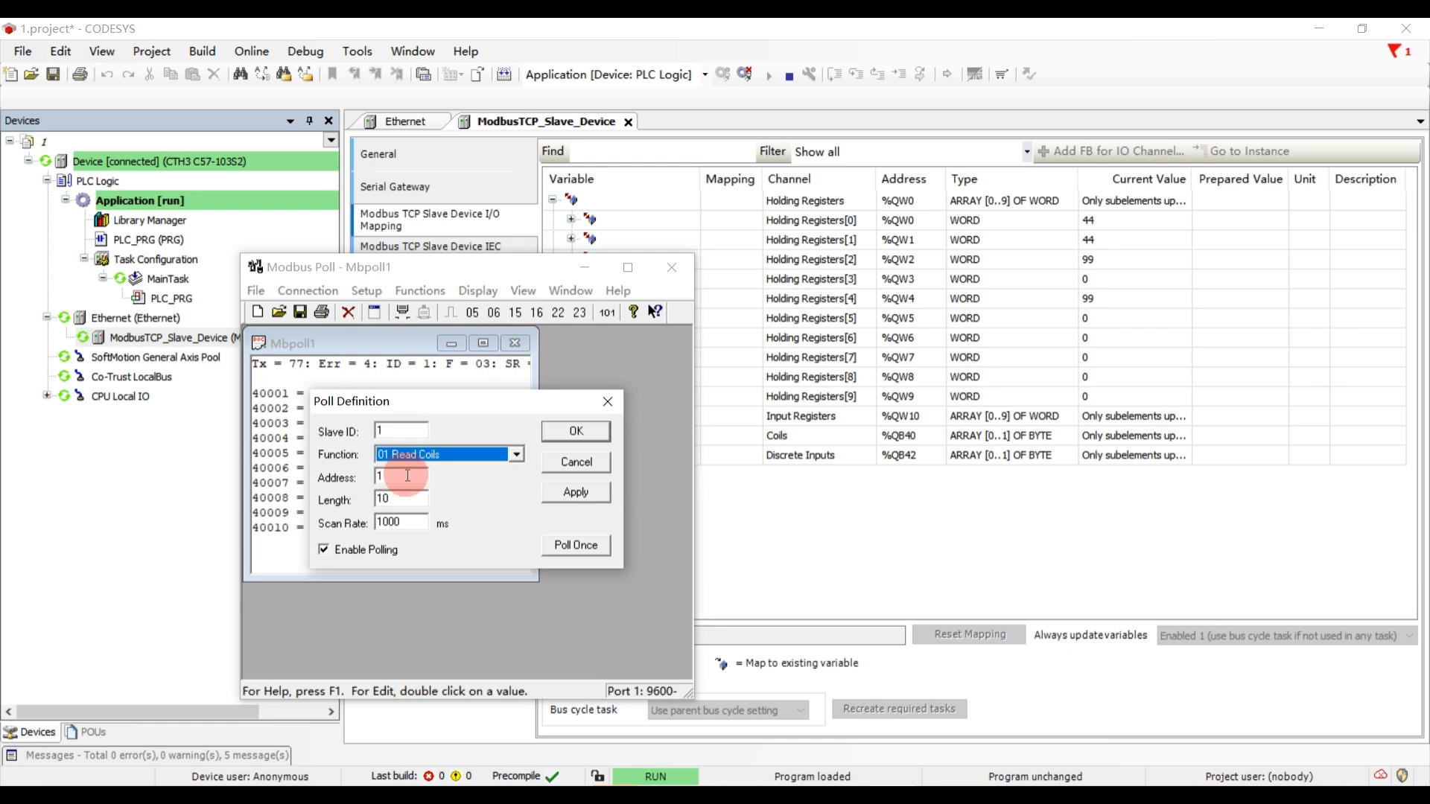
pyautogui.click(561, 436)
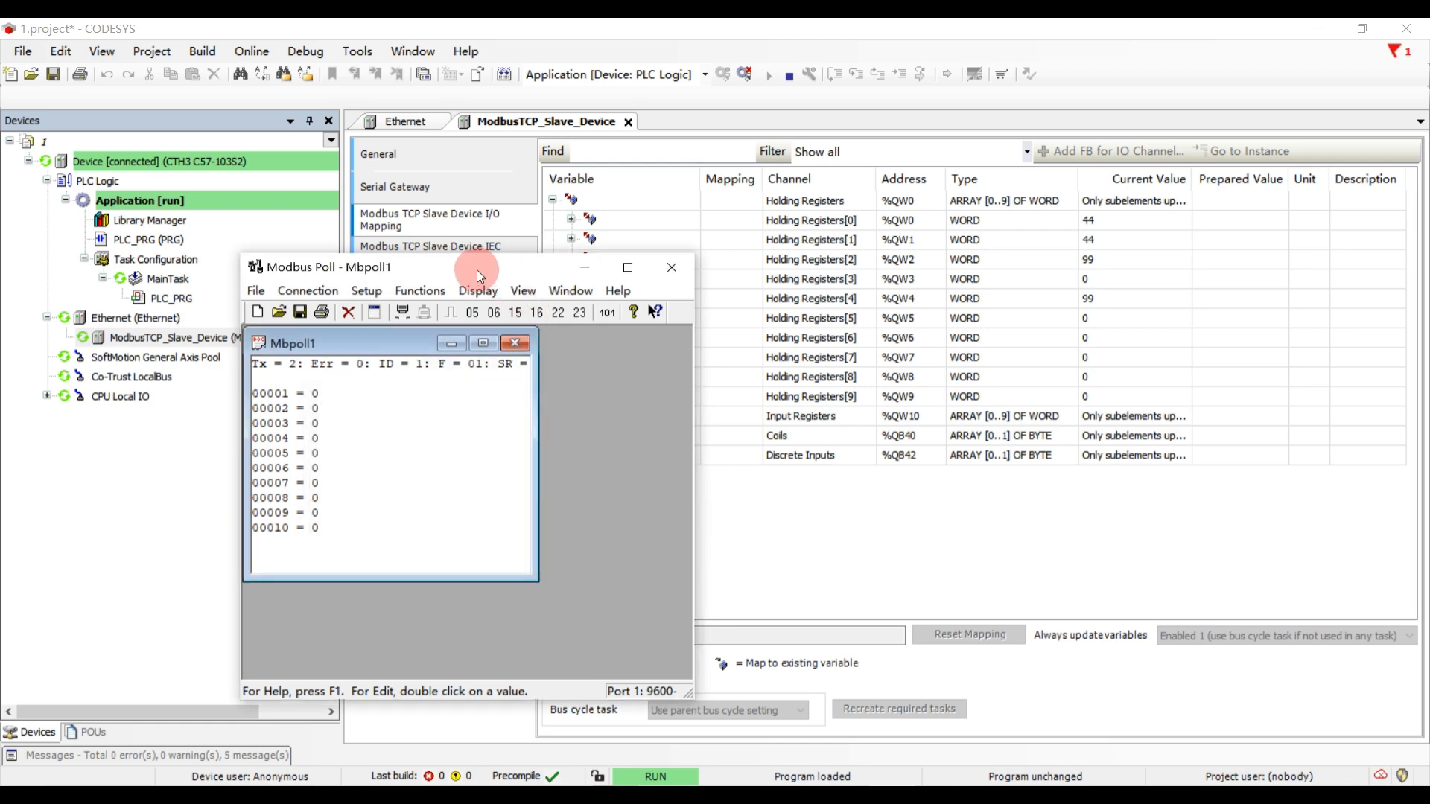
# - Move Modbus Poll aside and expand Coils and Coils[0] in the CODESYS I/O mapping to expose the individual bits
pyautogui.moveTo(477, 270); pyautogui.dragTo(304, 187)
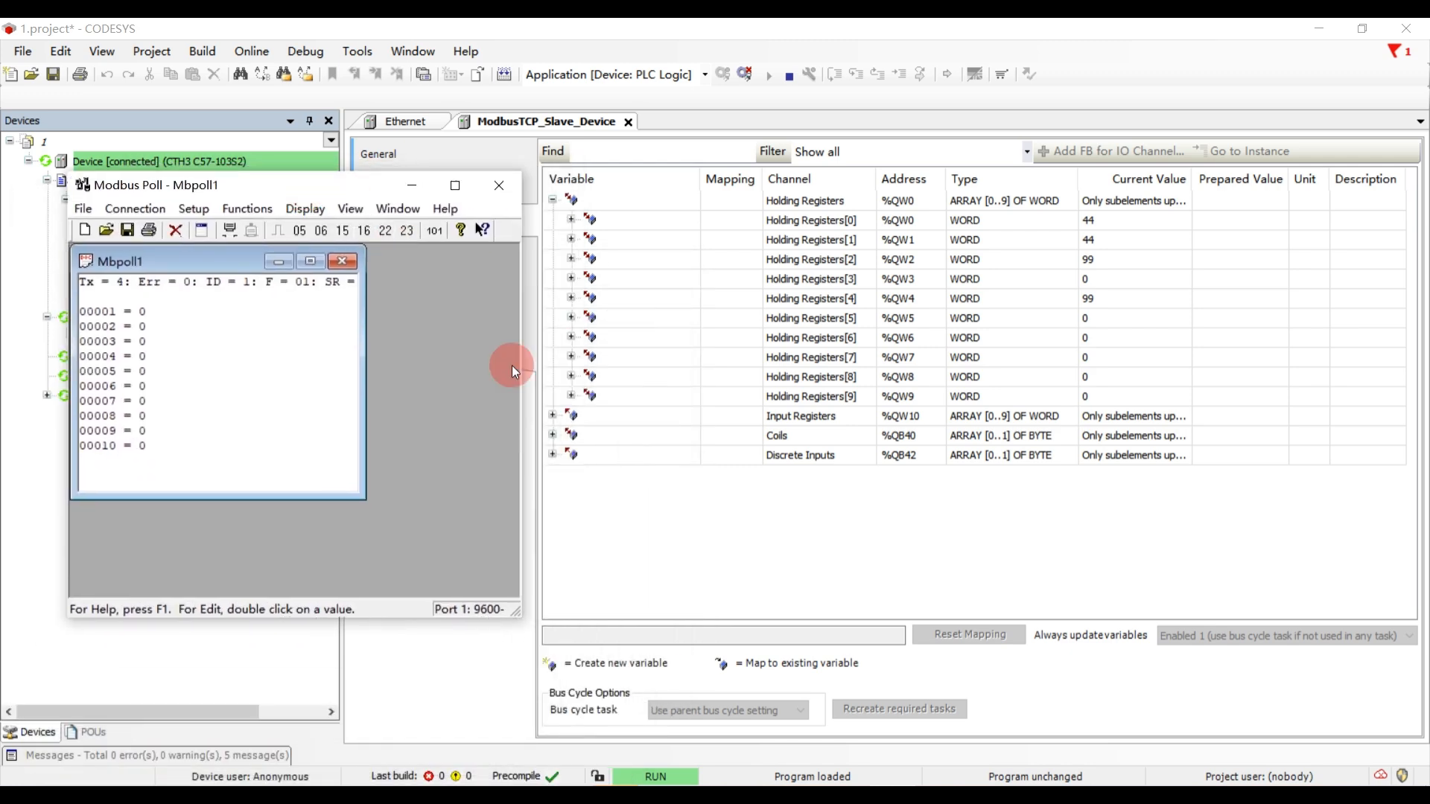
pyautogui.click(553, 434)
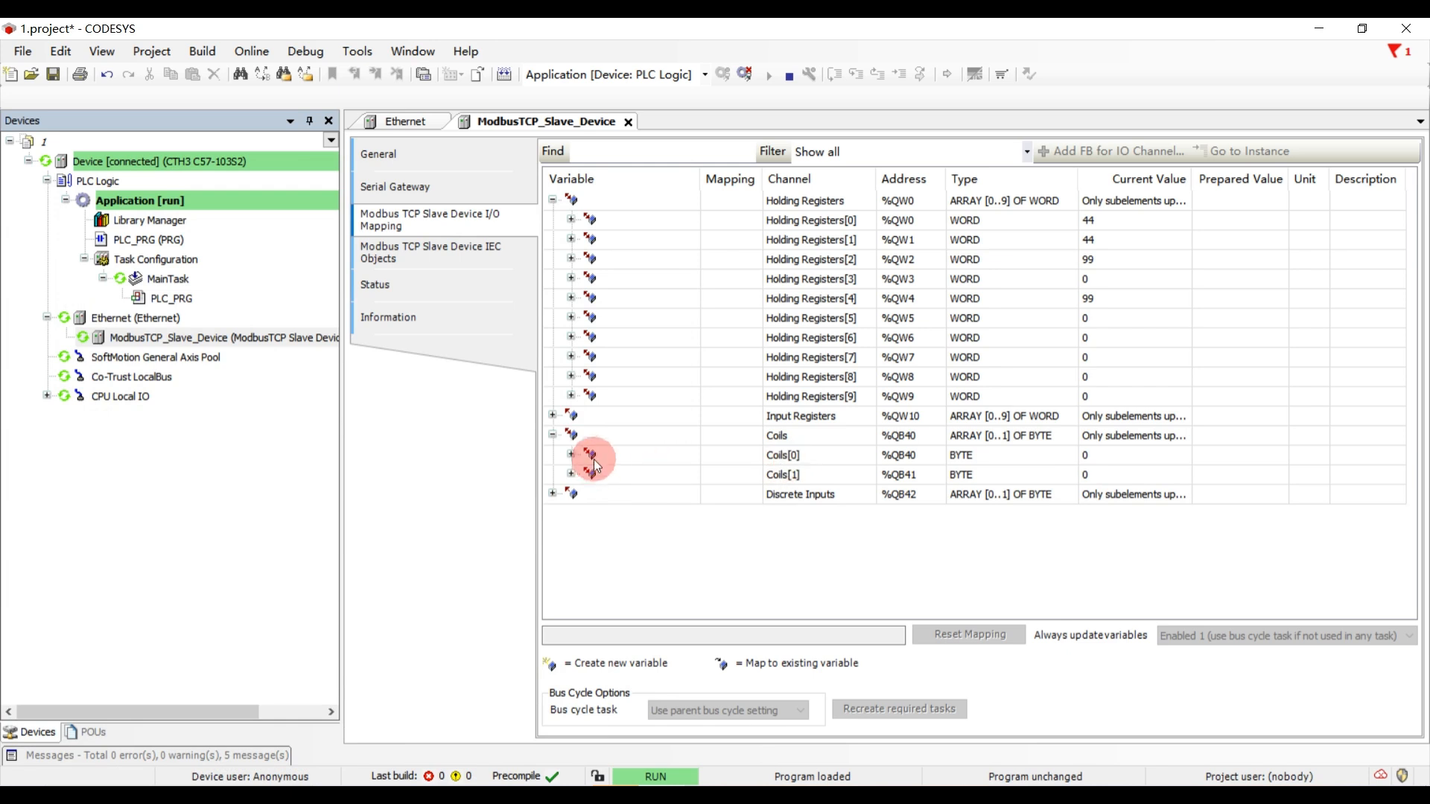
pyautogui.click(571, 454)
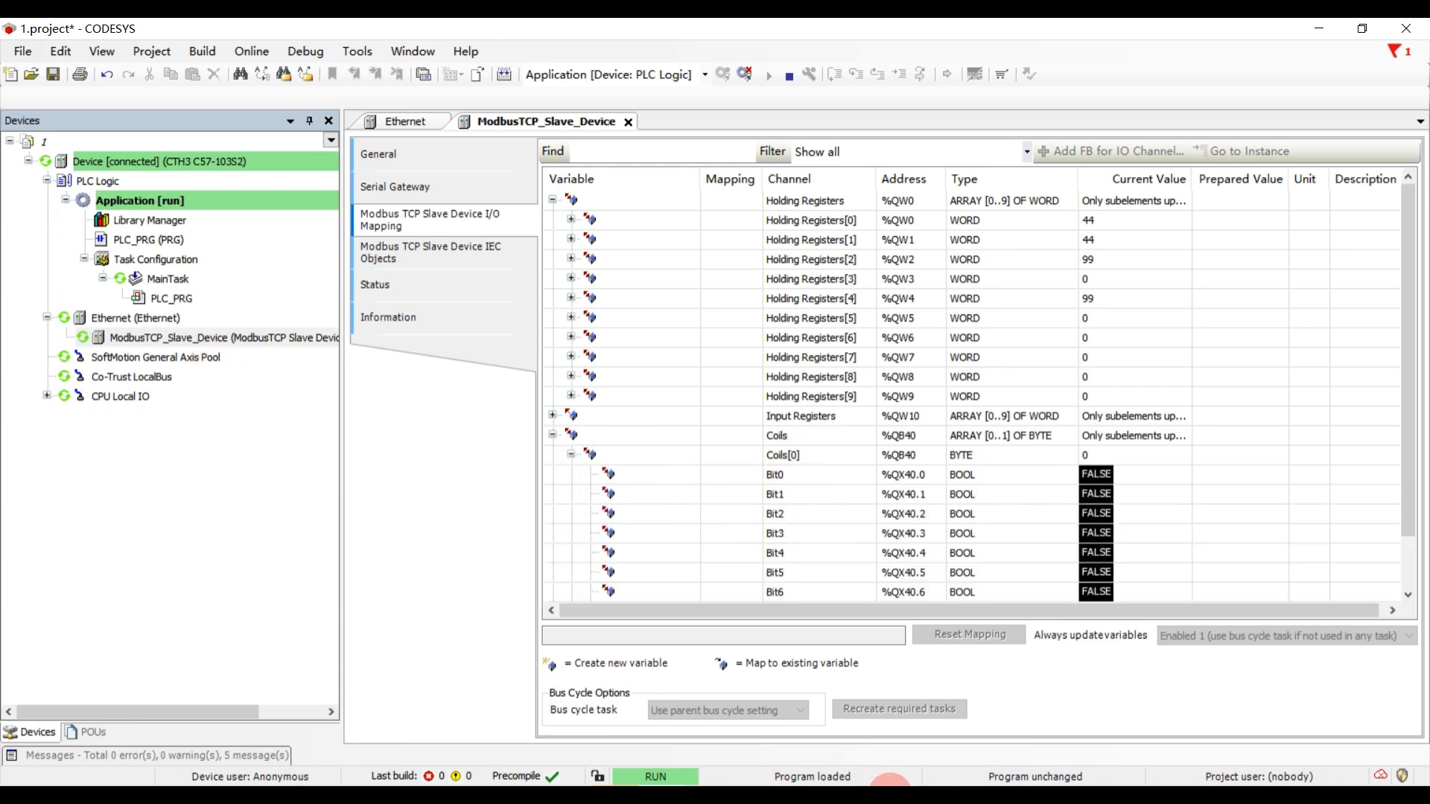
pyautogui.click(891, 795)
# - Write On to coil 00001 in Modbus Poll using function 05: Write single coil
pyautogui.doubleClick(141, 314)
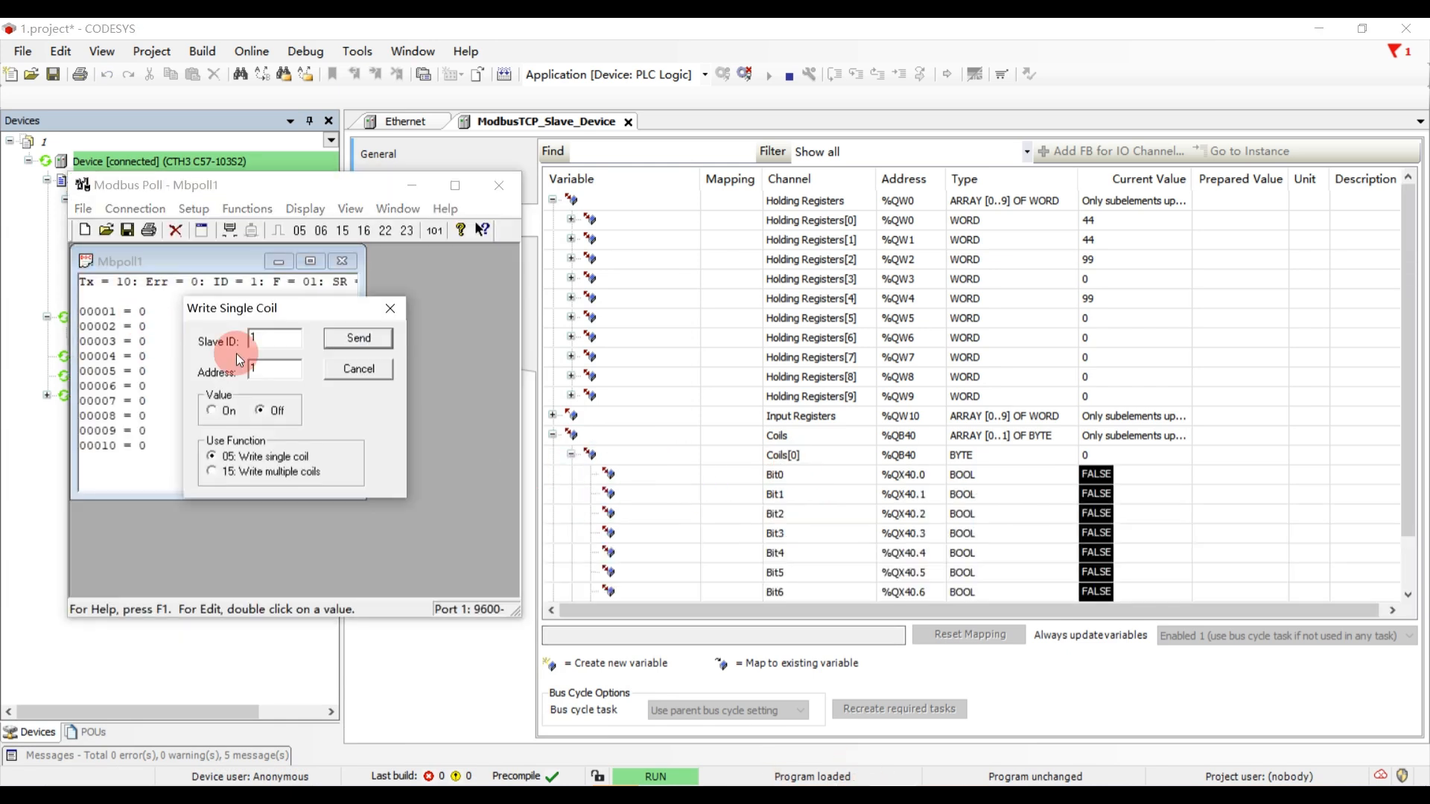
pyautogui.click(212, 410)
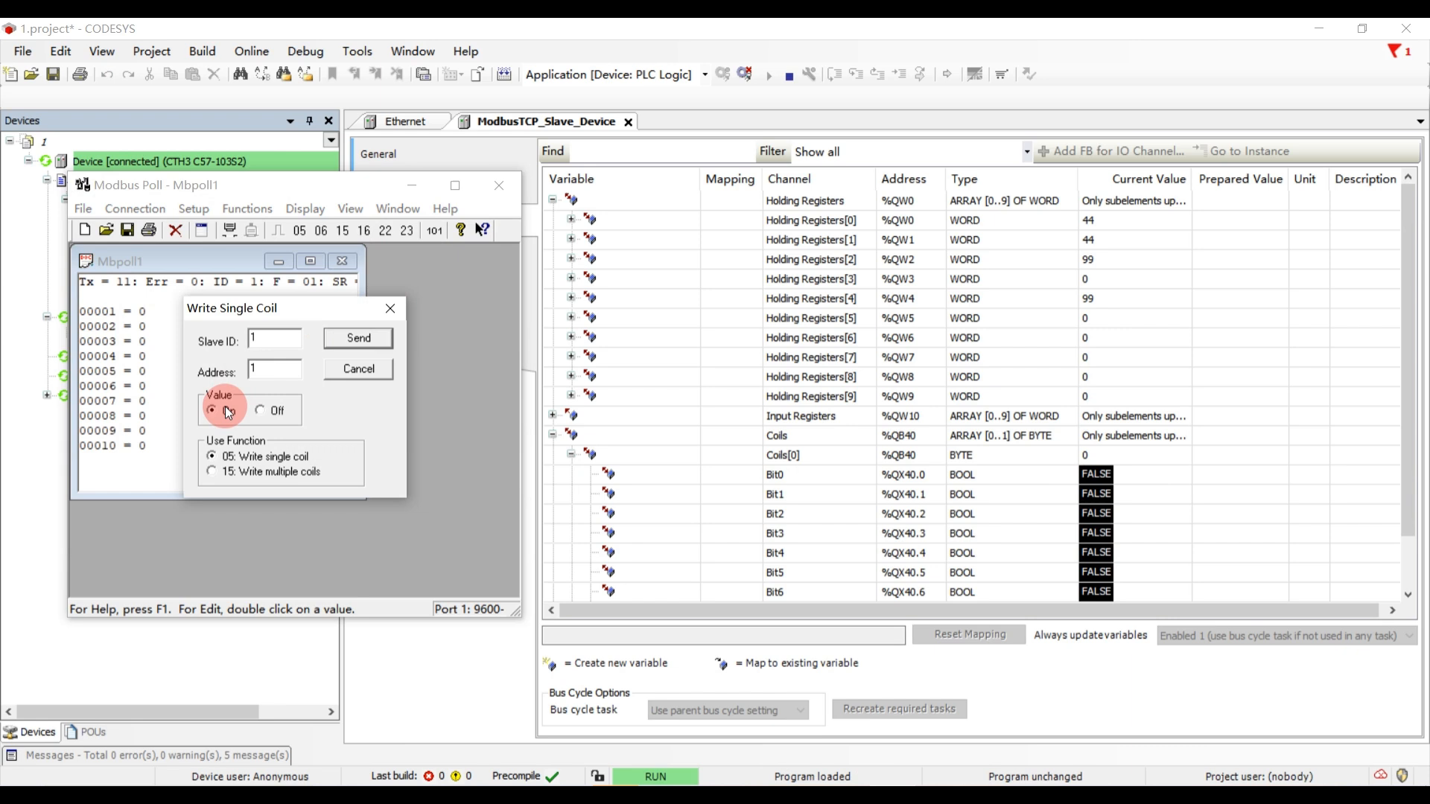
pyautogui.click(345, 336)
pyautogui.click(312, 450)
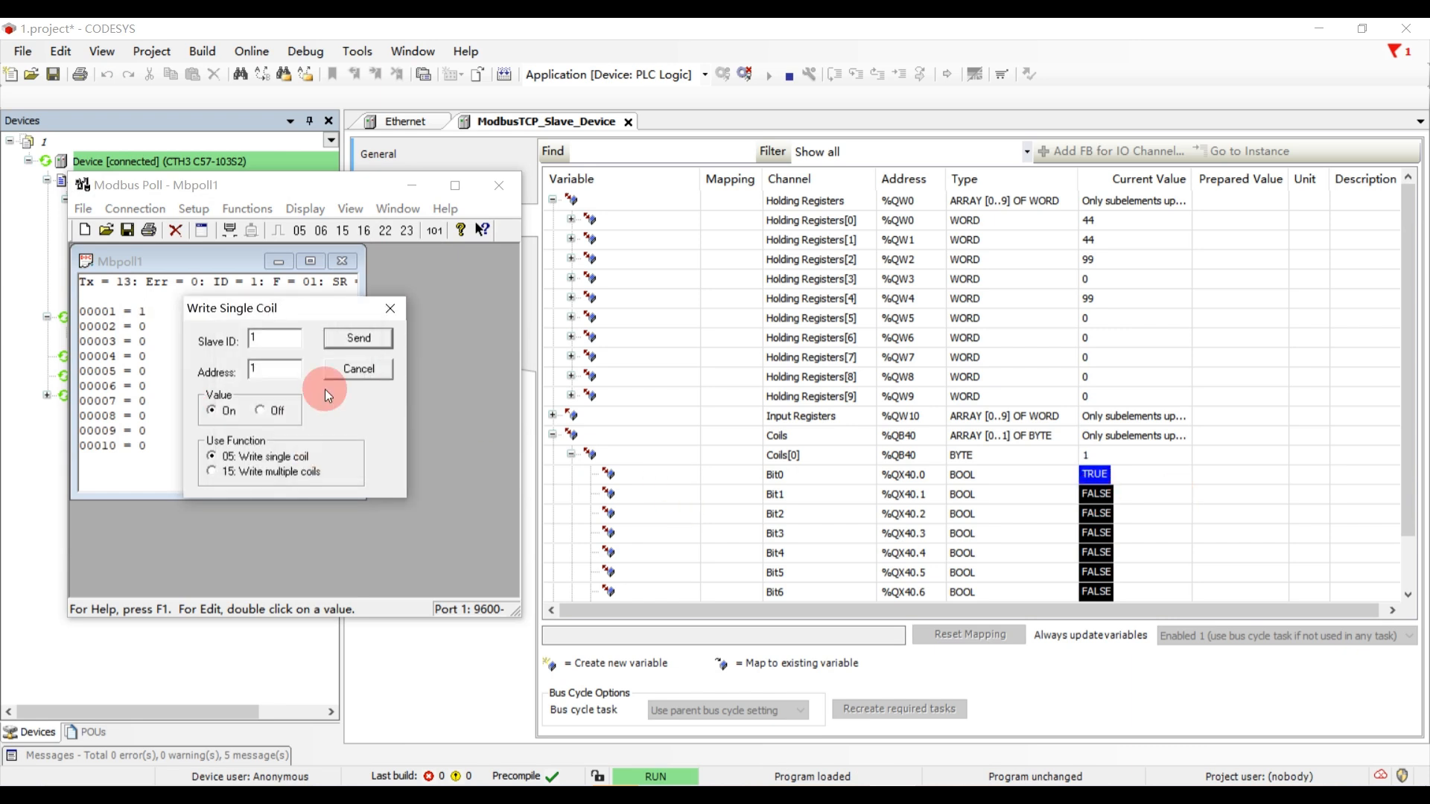
# - Write On to the coils at addresses 2 and 3 and close the coil-writing dialog
pyautogui.write('2')
pyautogui.click(350, 341)
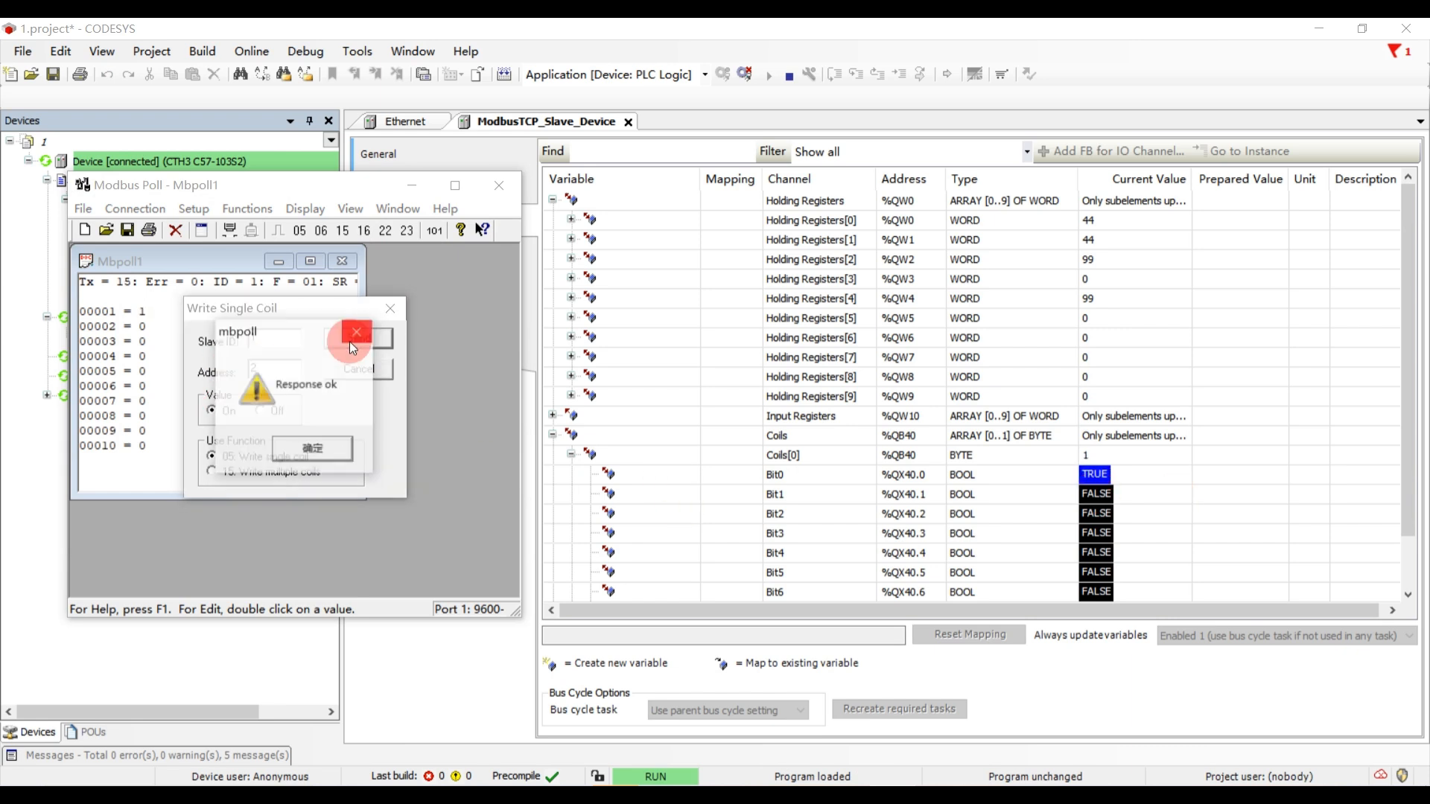
pyautogui.click(324, 447)
pyautogui.doubleClick(264, 369)
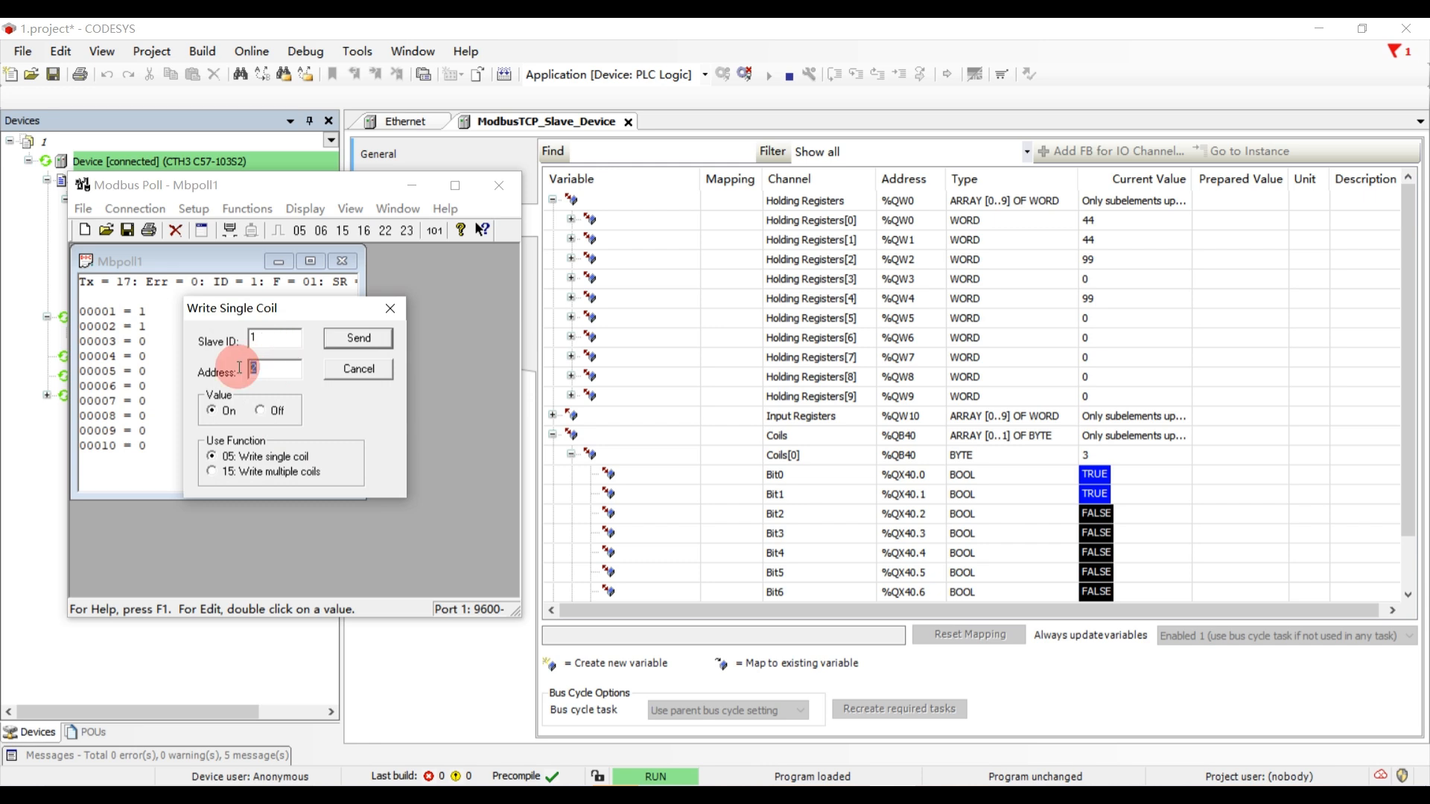
pyautogui.write('3')
pyautogui.click(357, 345)
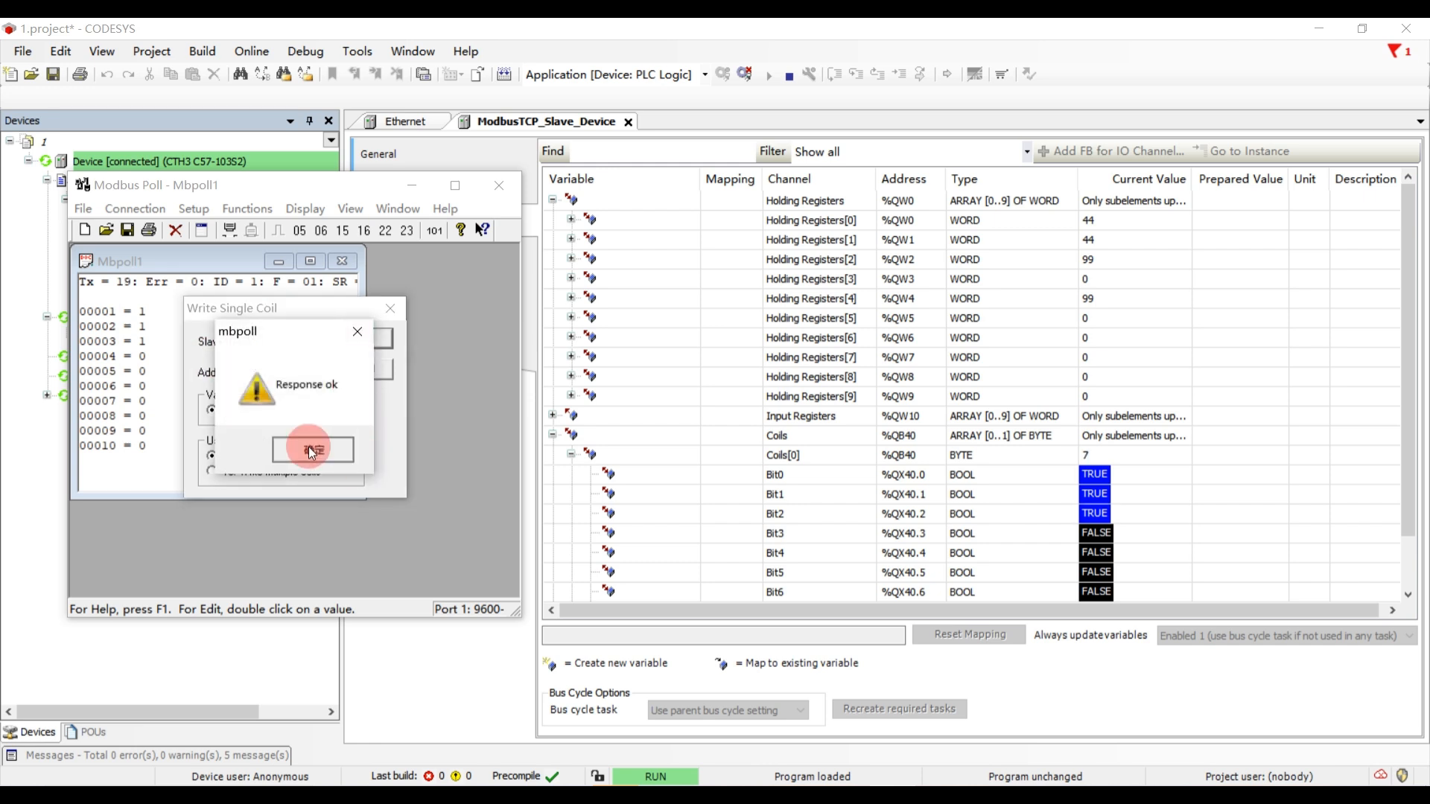
pyautogui.click(313, 449)
pyautogui.click(391, 308)
# - Expand Discrete Inputs and Discrete Inputs[1] in the CODESYS I/O mapping
pyautogui.scroll(-1, 969, 496)
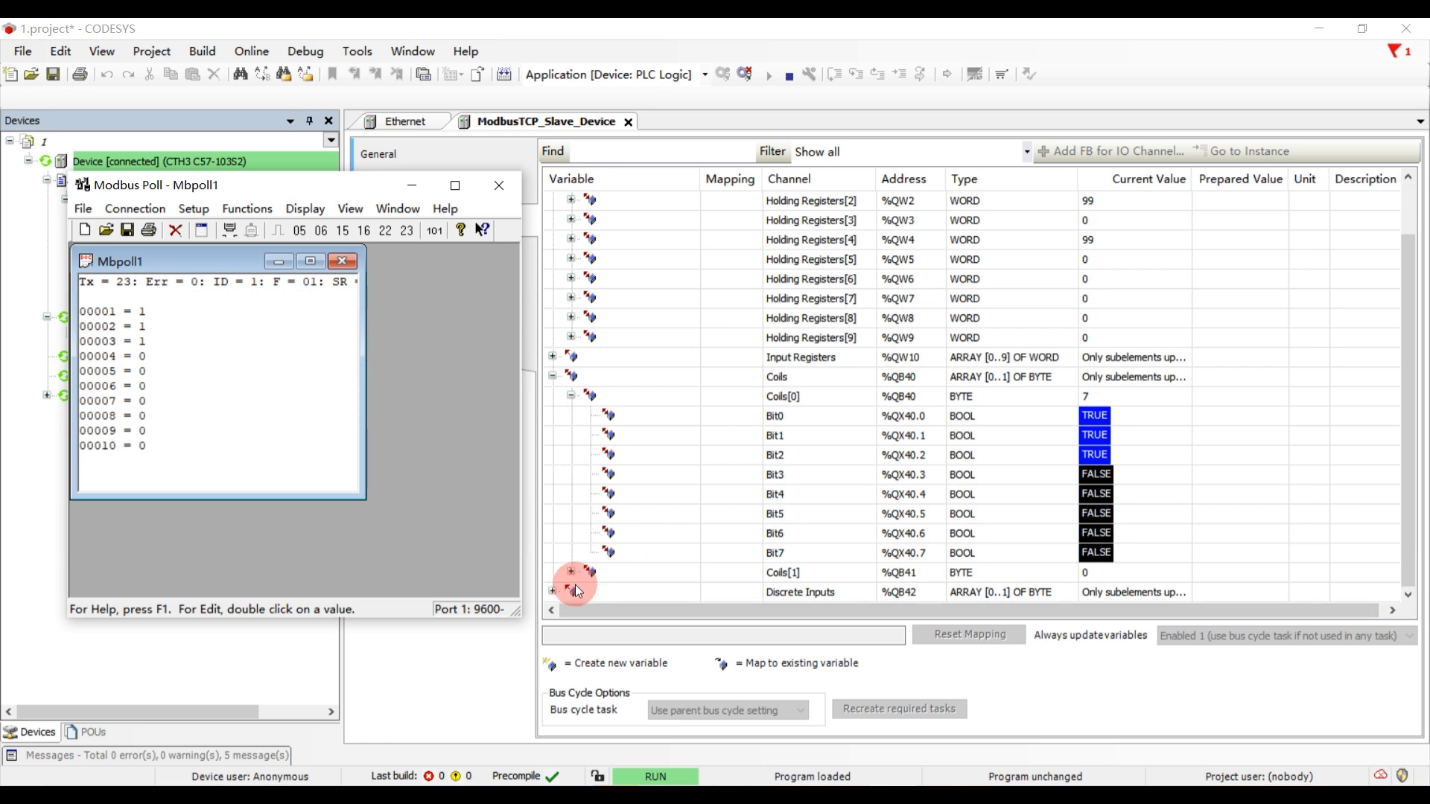
pyautogui.click(553, 591)
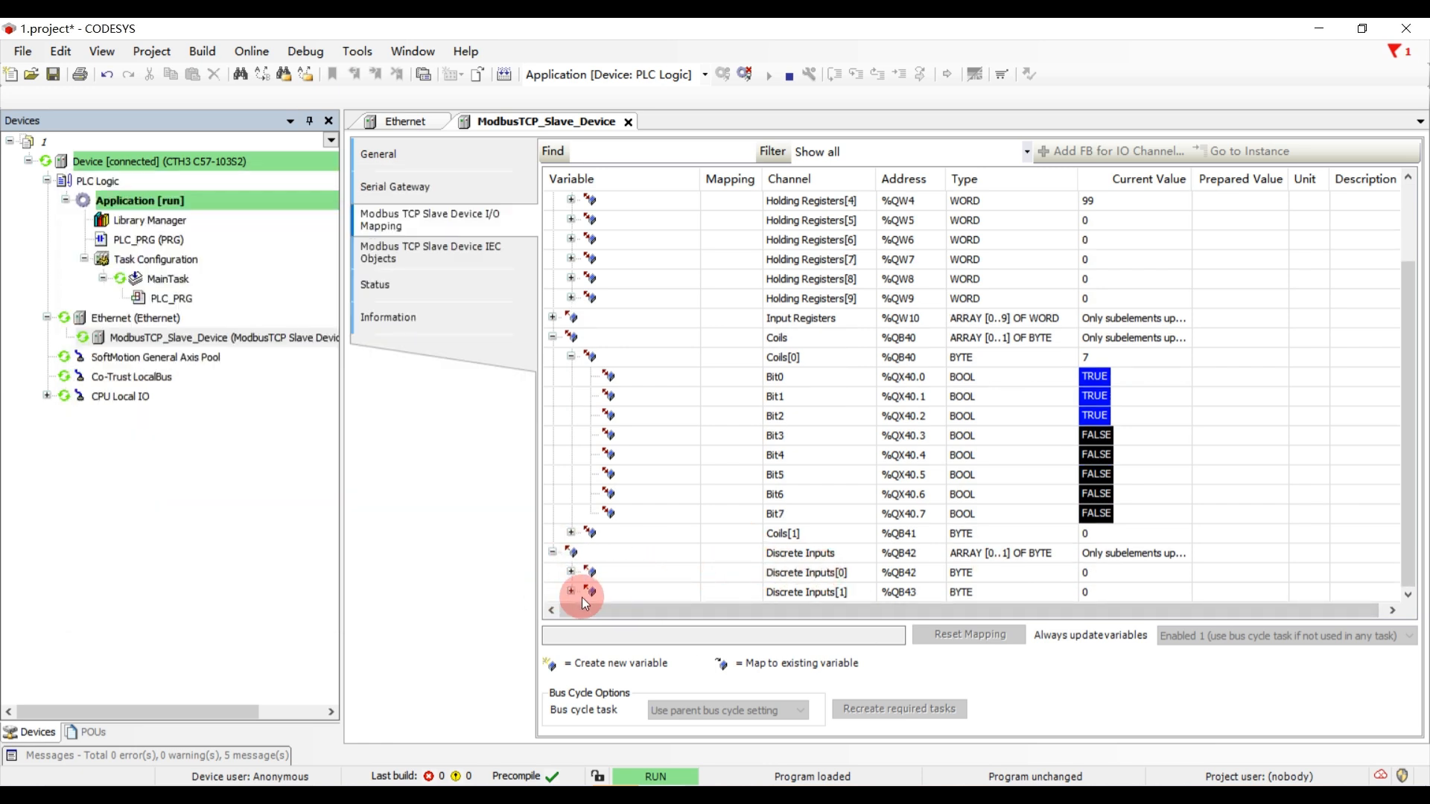
pyautogui.click(573, 592)
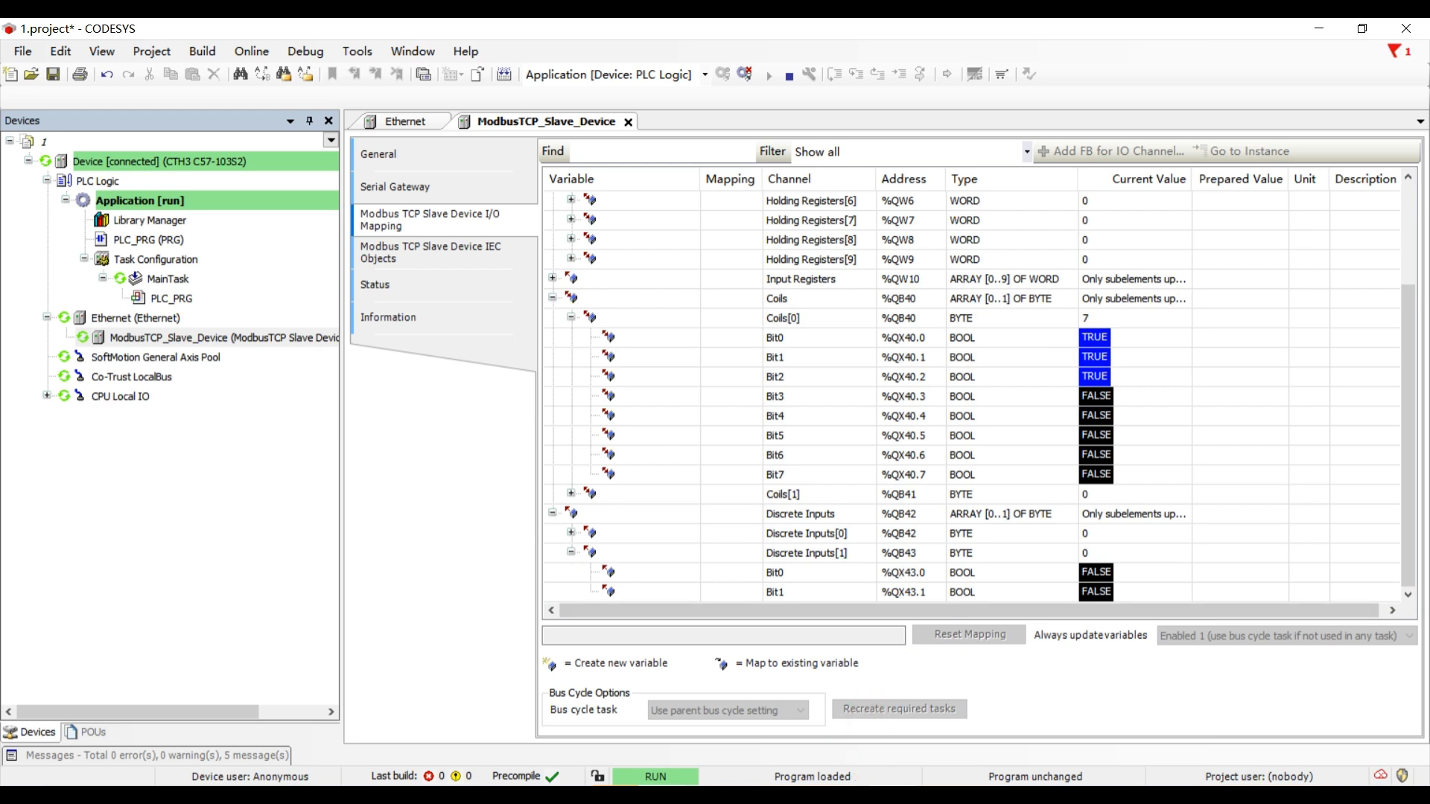
# - Switch to Modbus Poll and set the poll definition's function to 04 Read Input Registers
pyautogui.click(626, 794)
pyautogui.click(240, 211)
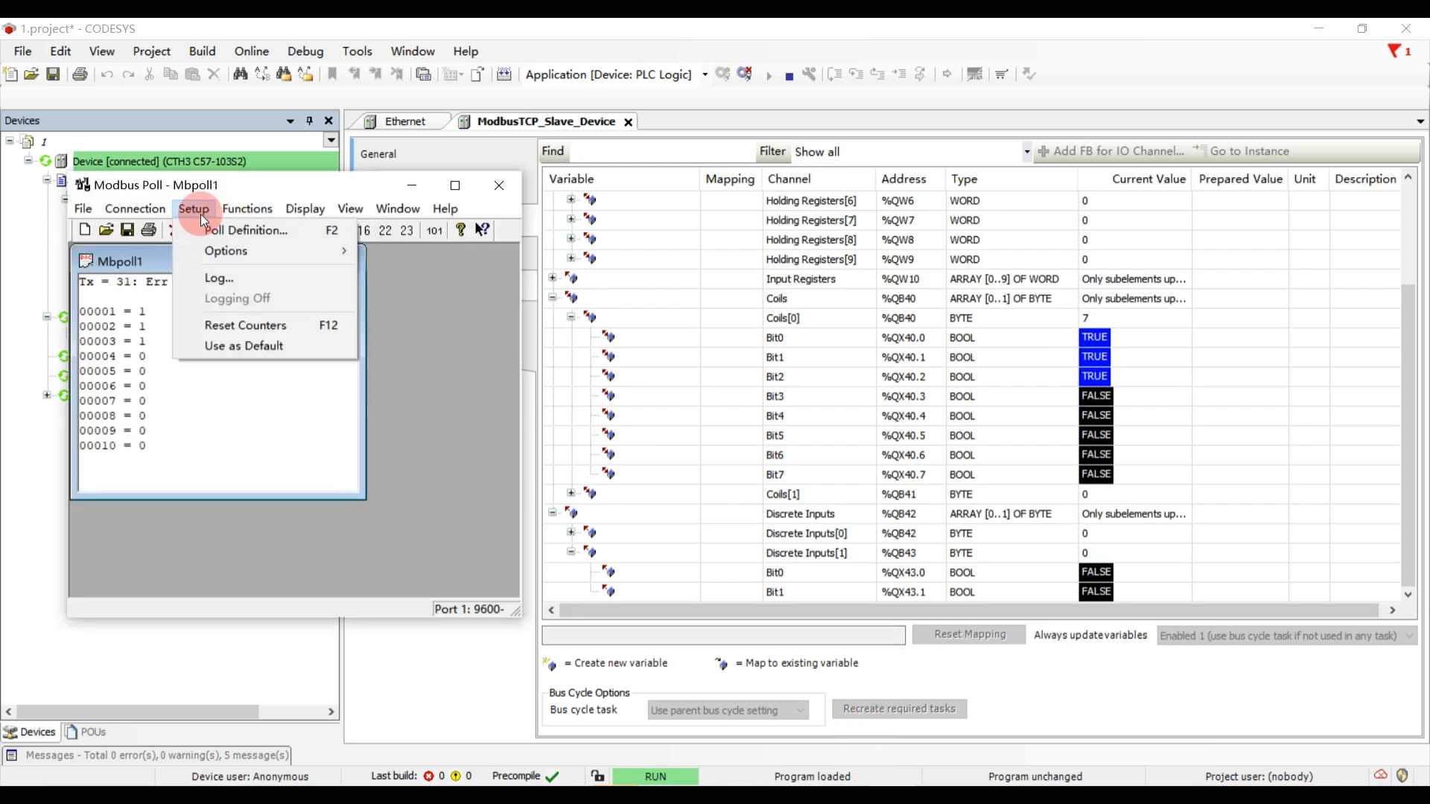
pyautogui.click(222, 229)
pyautogui.click(257, 373)
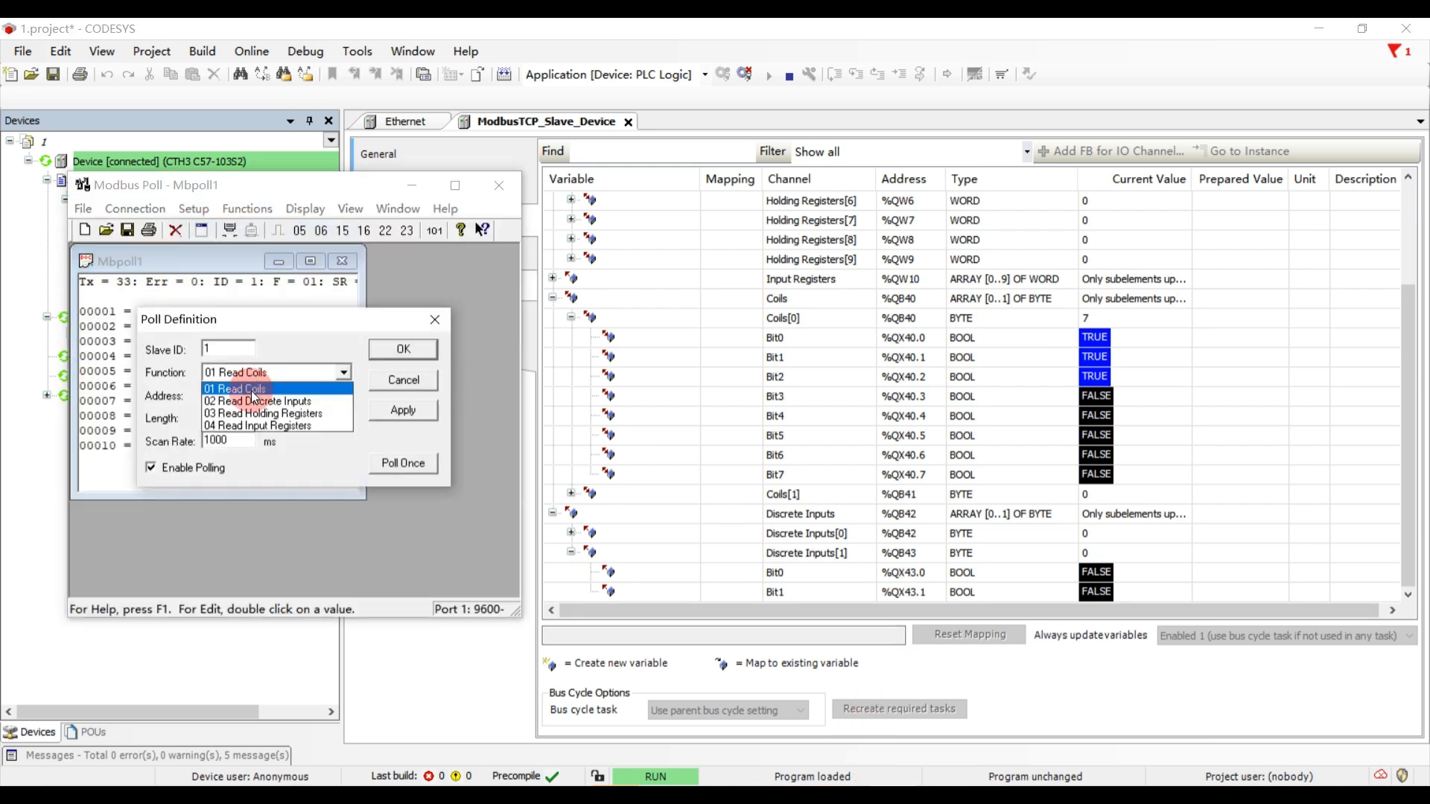
pyautogui.click(260, 425)
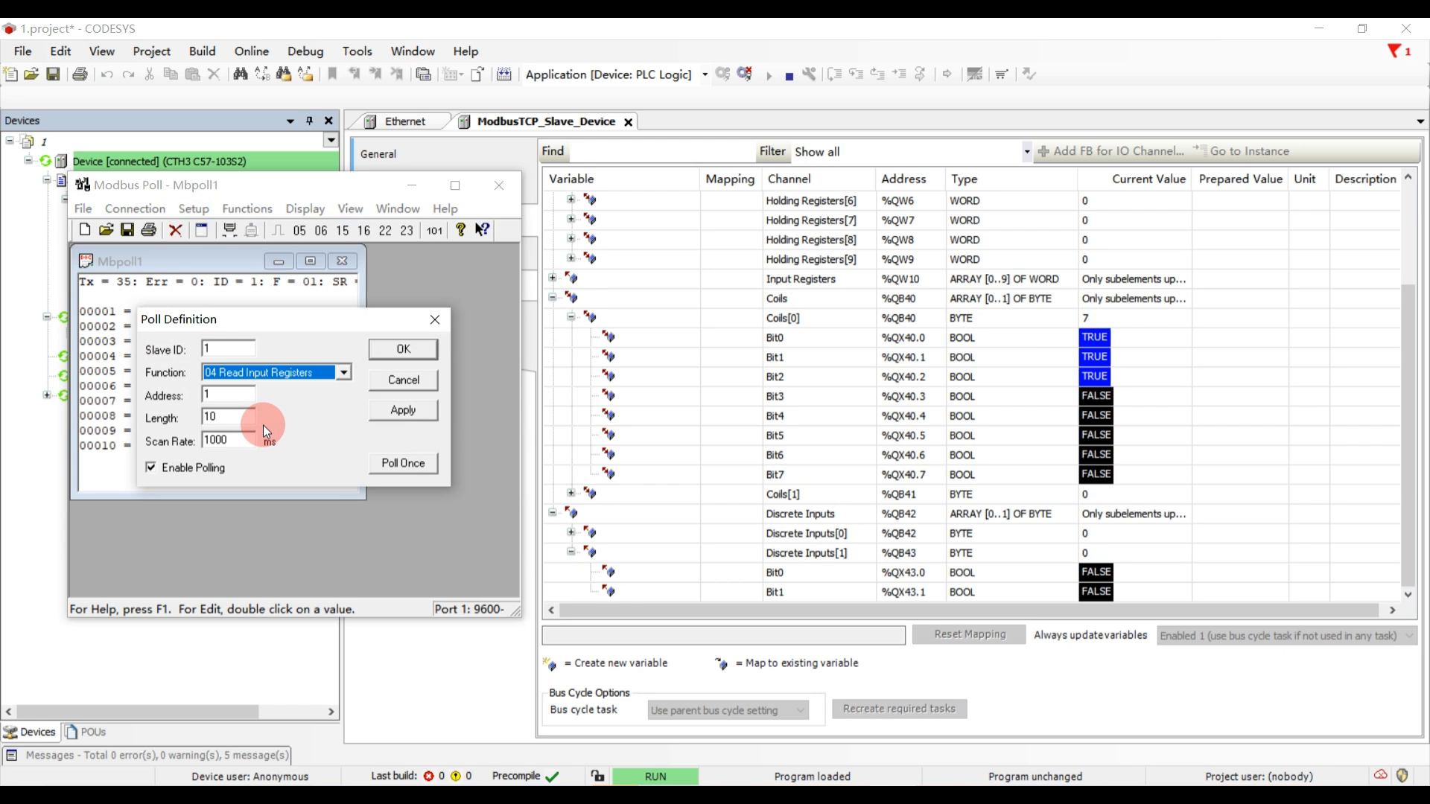
pyautogui.click(384, 359)
# - Expand Discrete Inputs[0] in the CODESYS I/O mapping and review the coil and discrete input bits
pyautogui.click(571, 533)
pyautogui.scroll(-3, 879, 555)
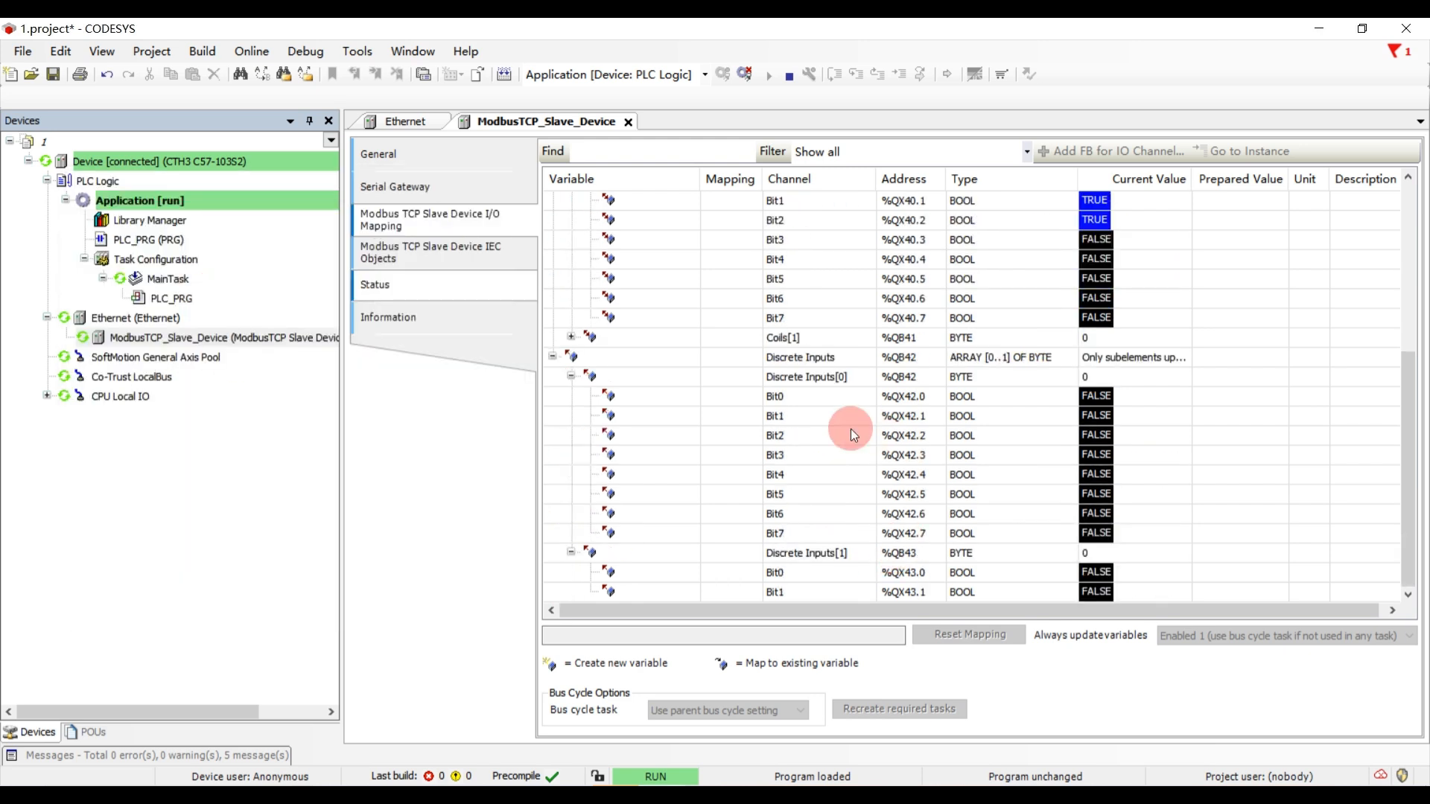
pyautogui.scroll(5, 837, 428)
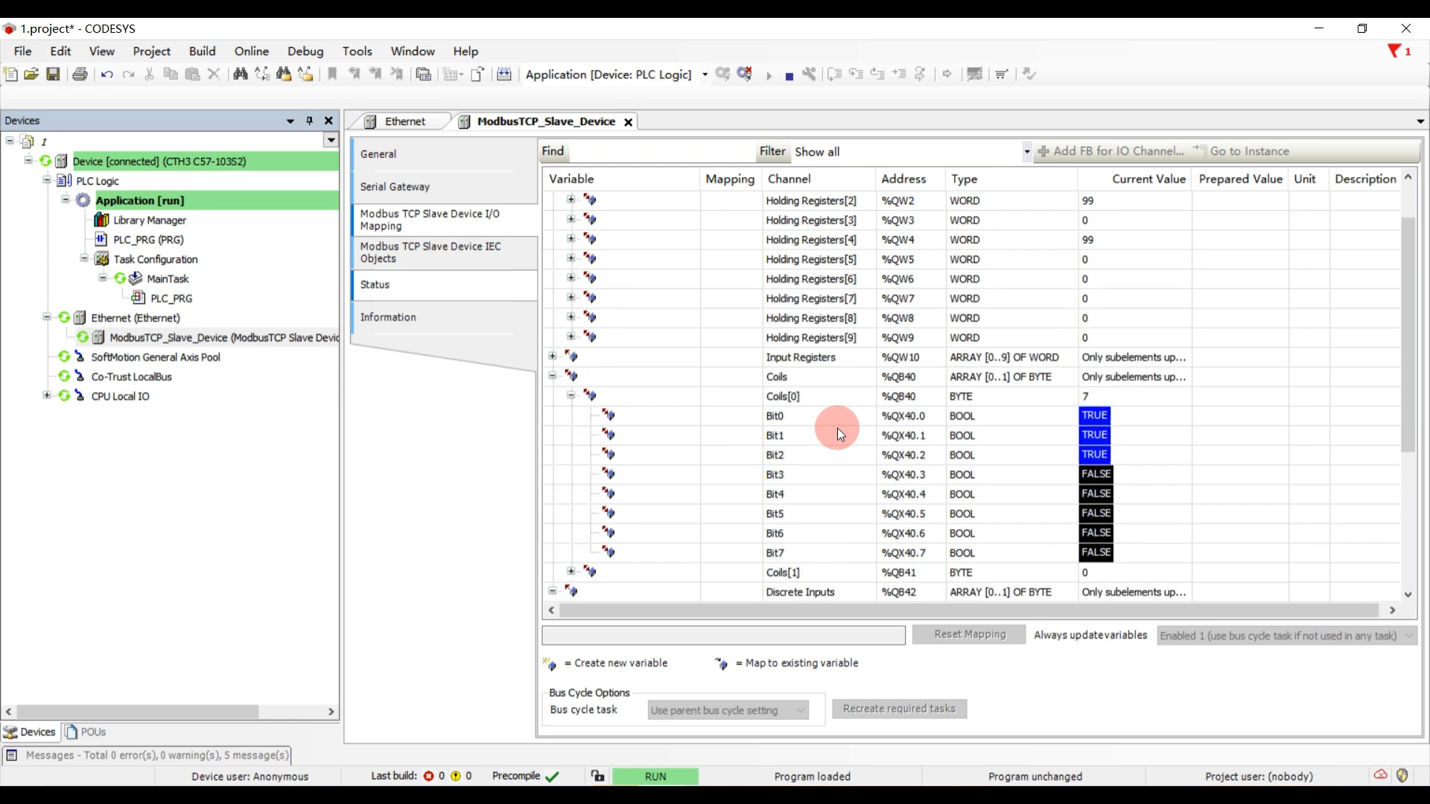
pyautogui.scroll(-5, 837, 427)
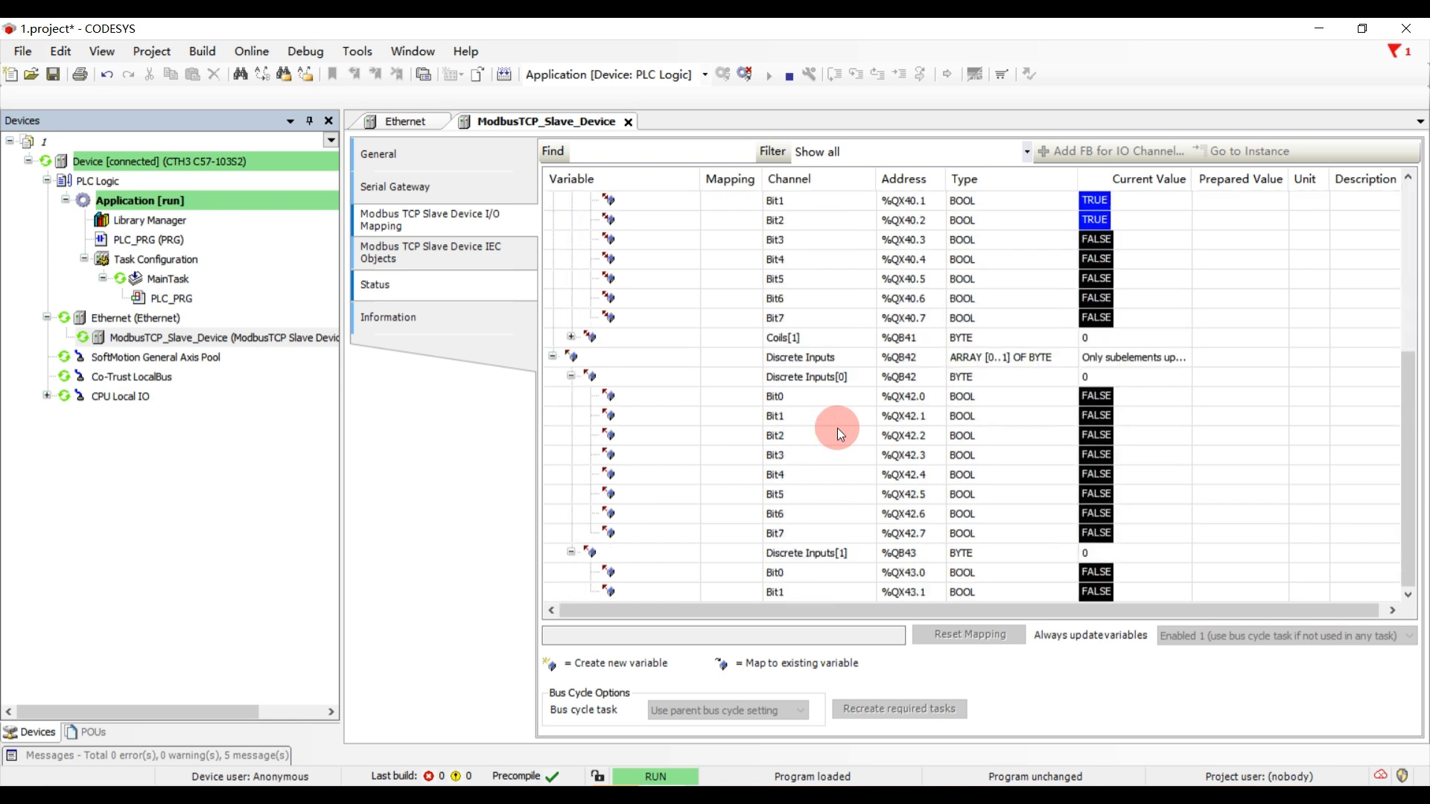
# - Return to Modbus Poll, dismiss the Write Single Register dialog without sending, and go back to the CODESYS mapping
pyautogui.click(900, 794)
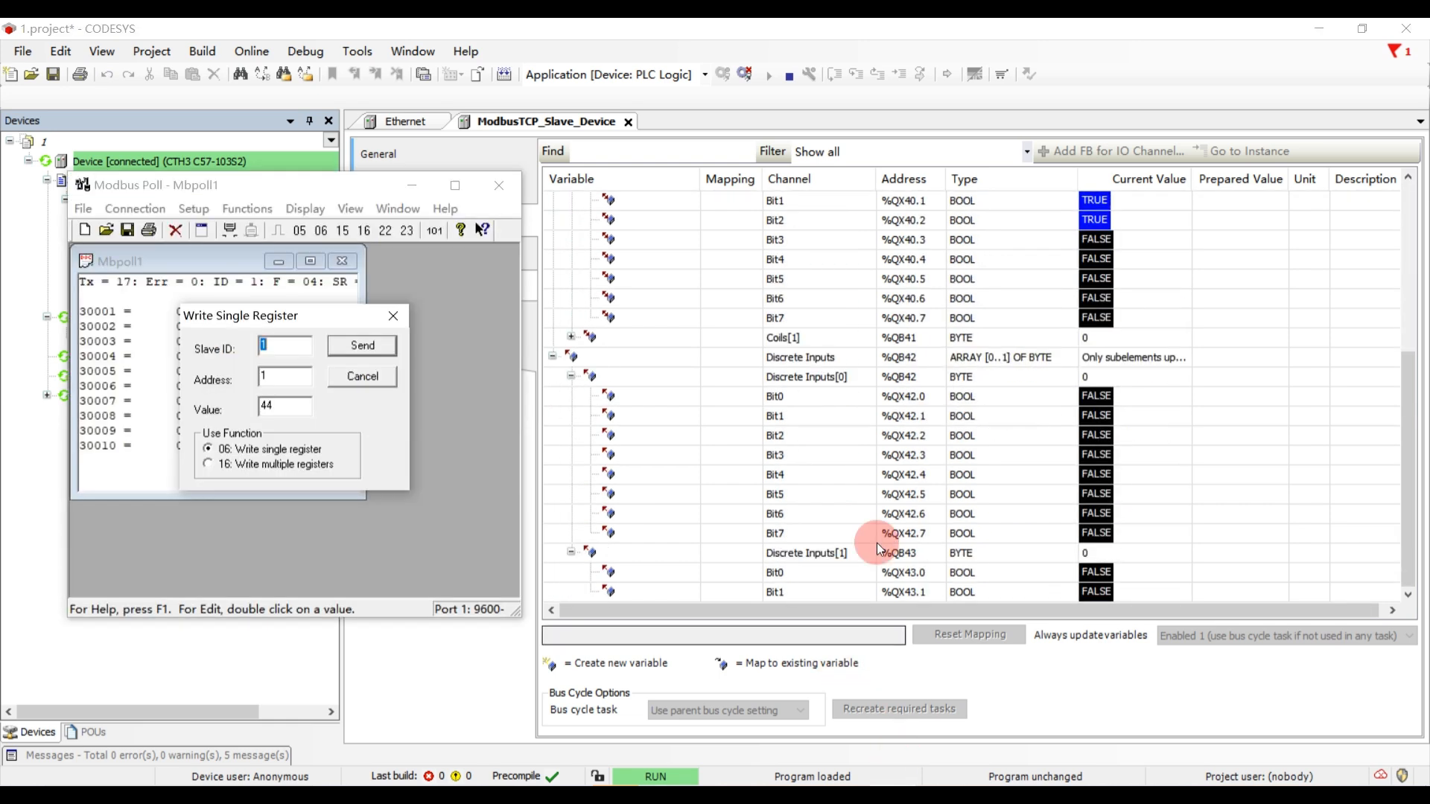
pyautogui.click(390, 318)
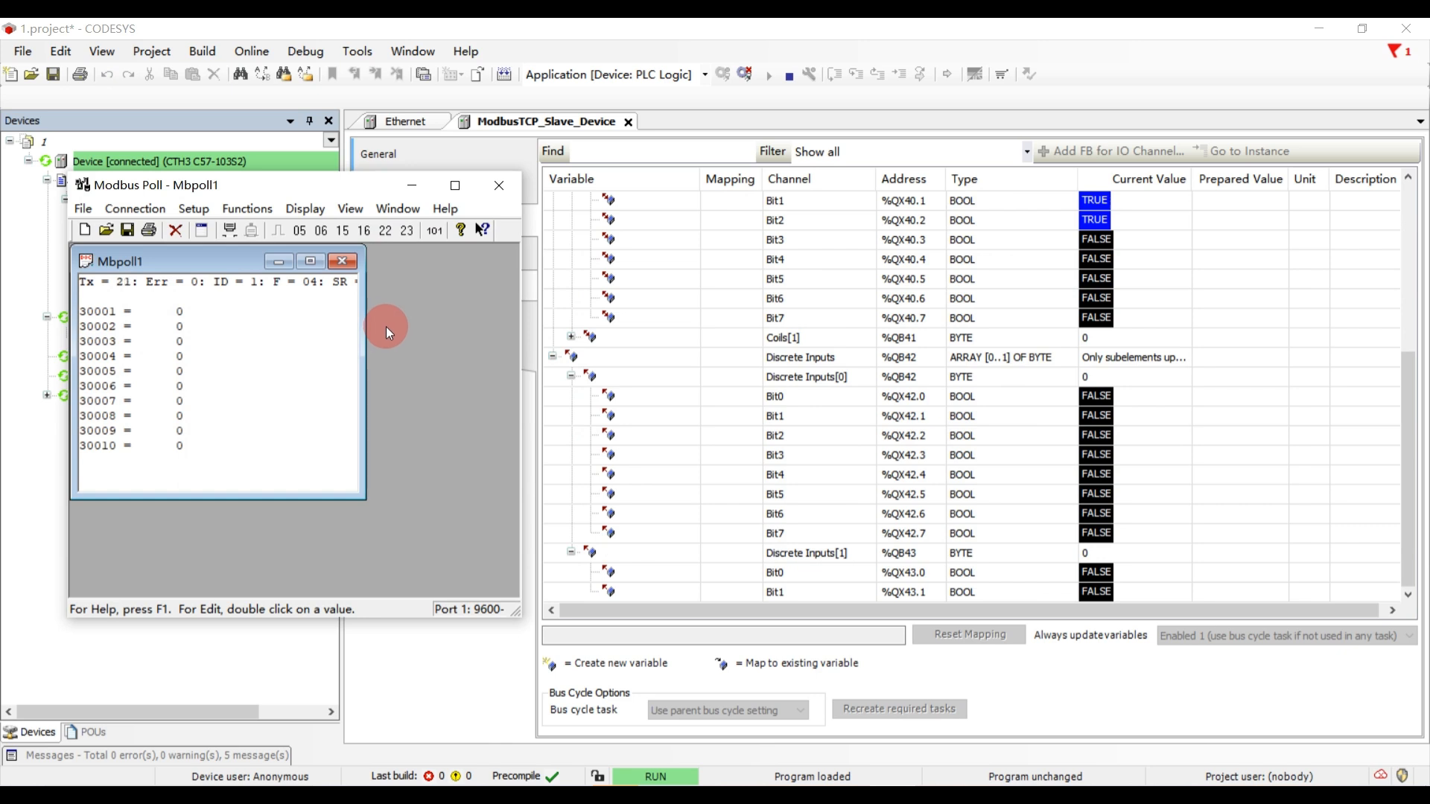
pyautogui.click(989, 460)
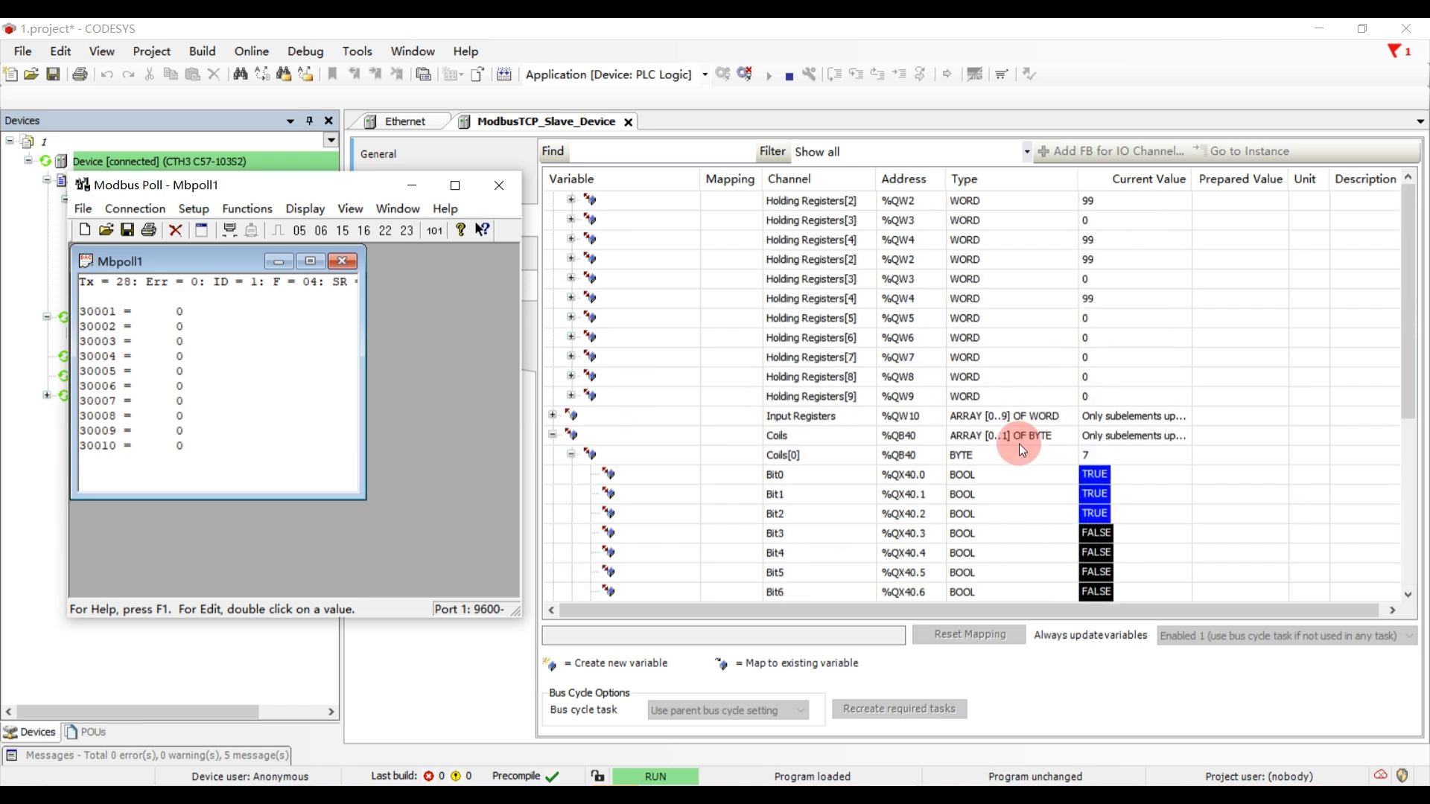
# - Collapse Discrete Inputs[0] and Discrete Inputs[1] in the CODESYS I/O mapping
pyautogui.click(794, 378)
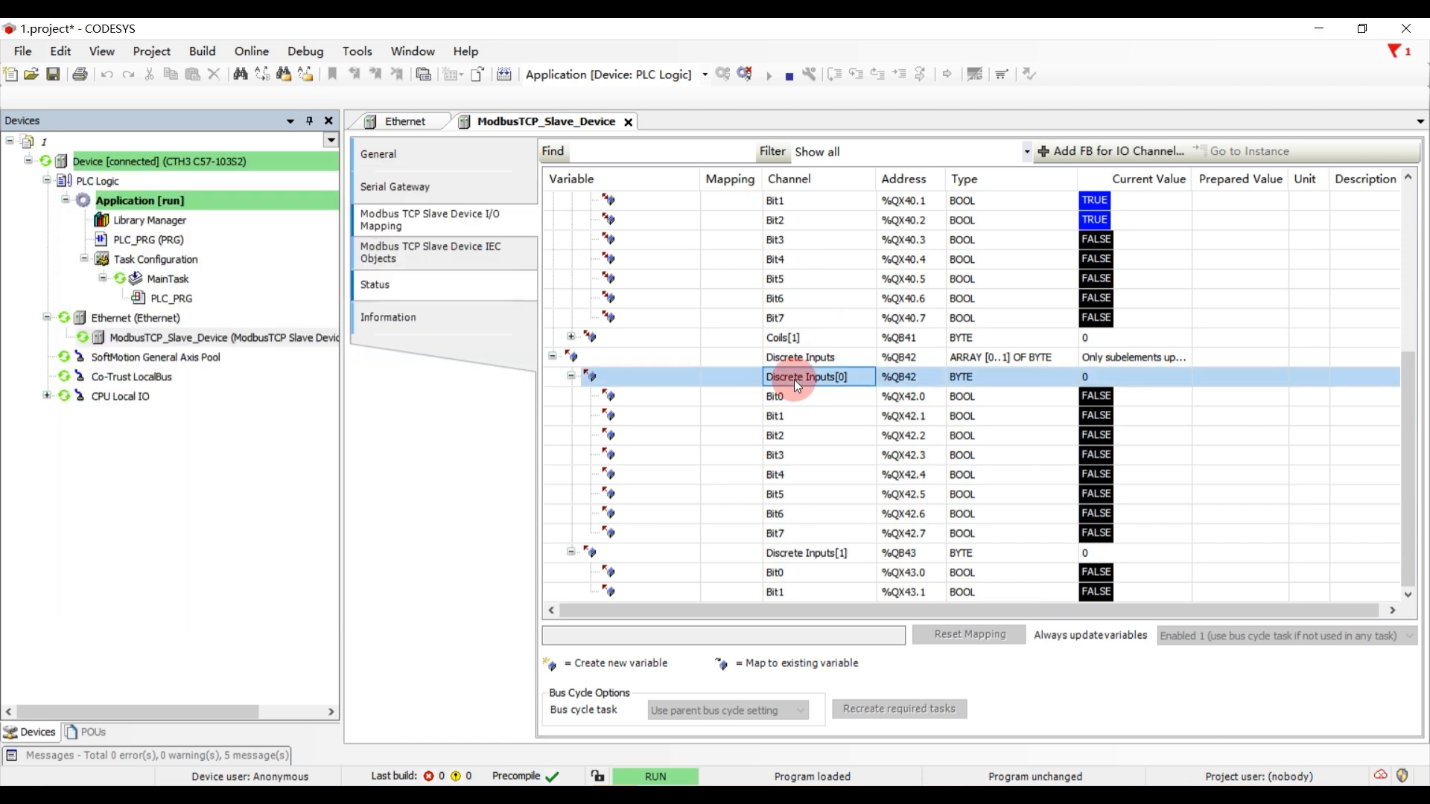
pyautogui.click(602, 375)
pyautogui.click(570, 377)
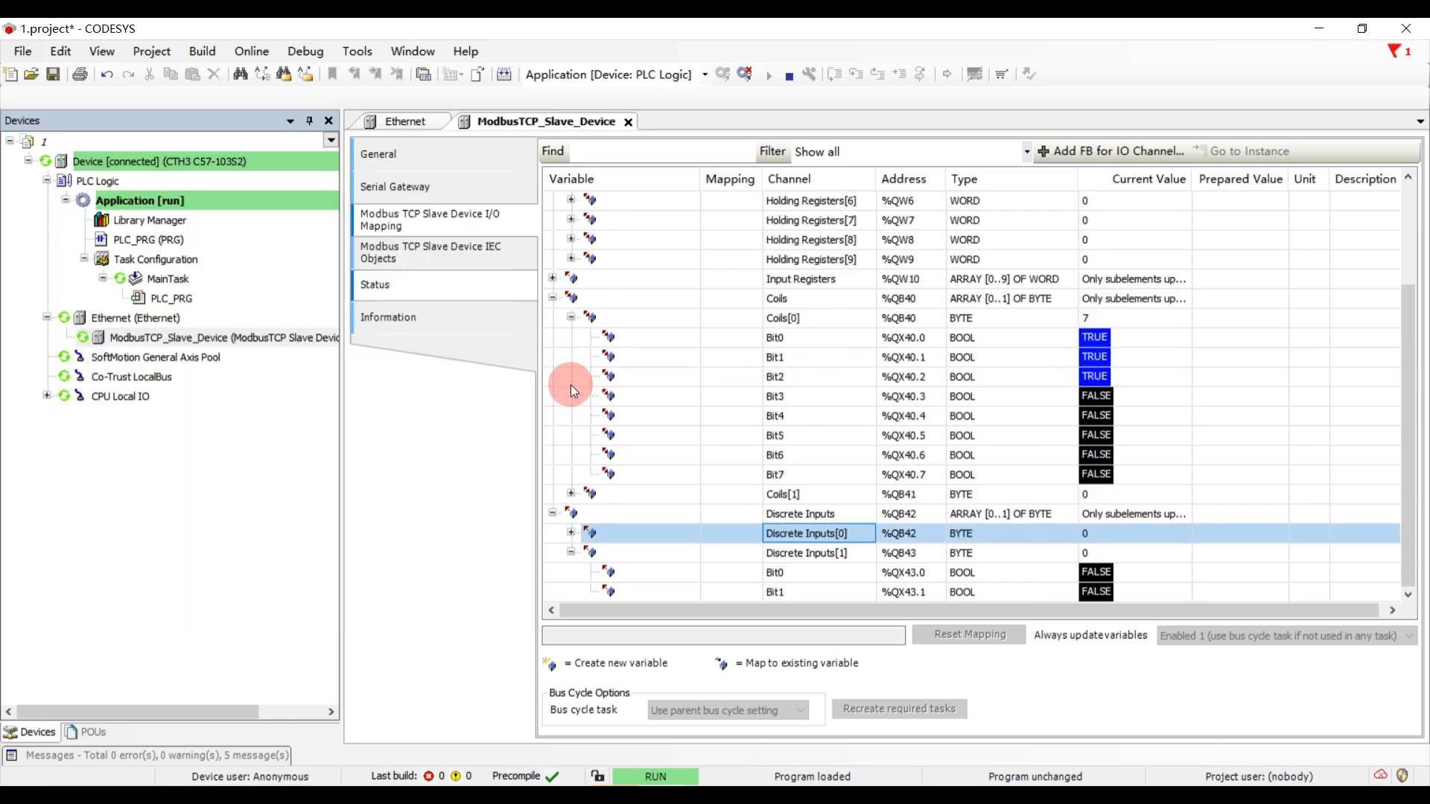
pyautogui.click(572, 555)
pyautogui.click(877, 486)
pyautogui.scroll(3, 879, 492)
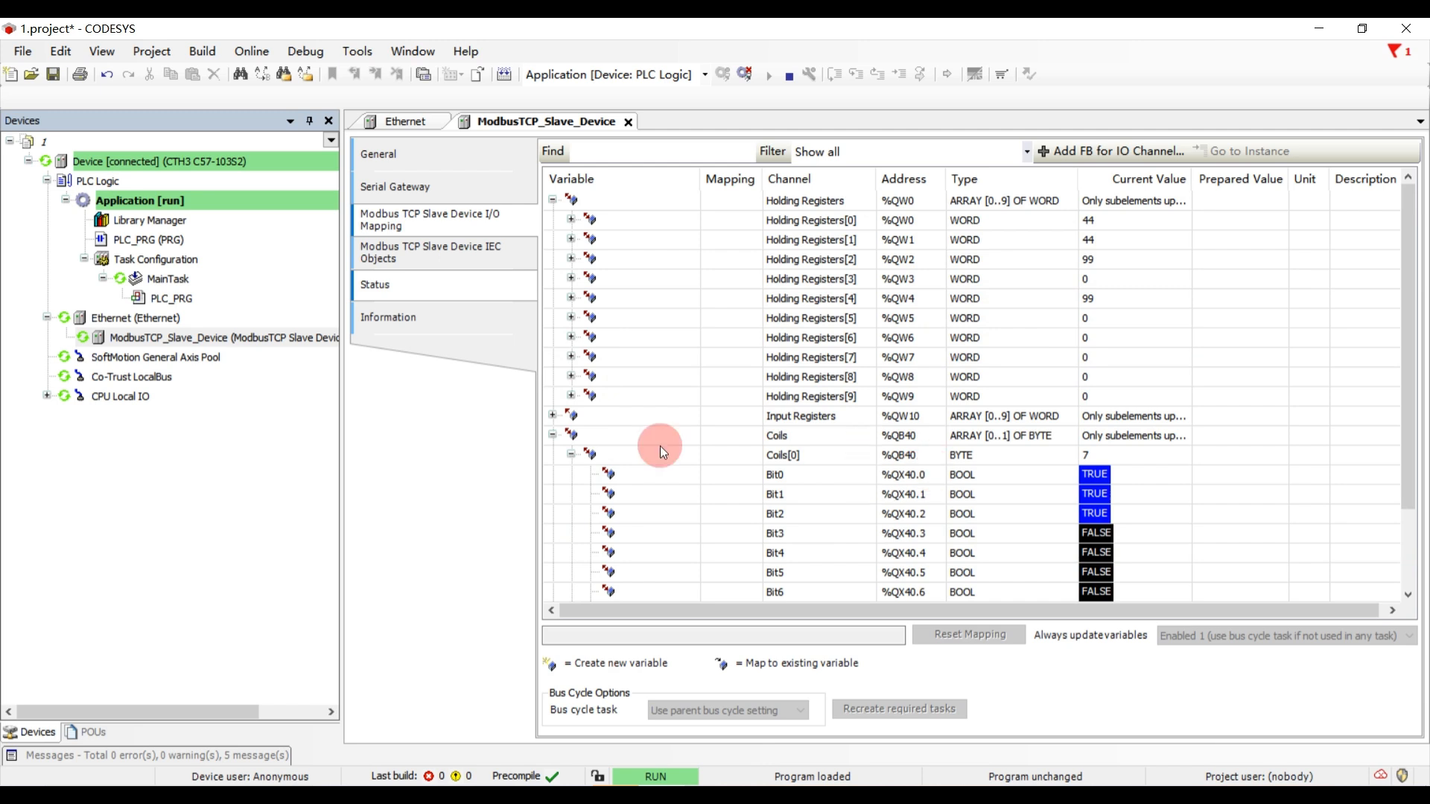
# - Expand Input Registers, write the prepared value 55 to Input Registers[0], and check register 30001 in Modbus Poll
pyautogui.click(552, 415)
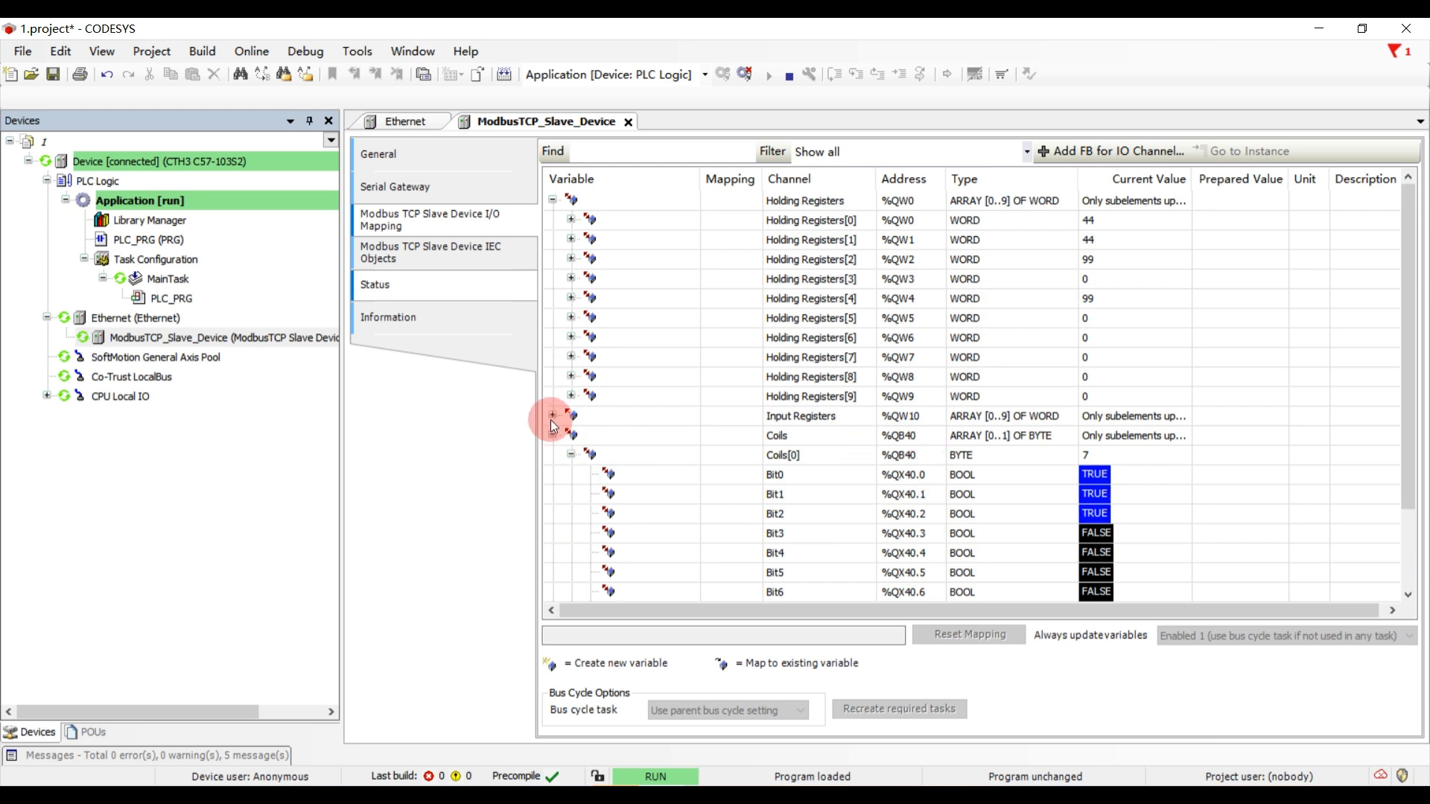
pyautogui.click(1228, 444)
pyautogui.write('55')
pyautogui.press('Return')
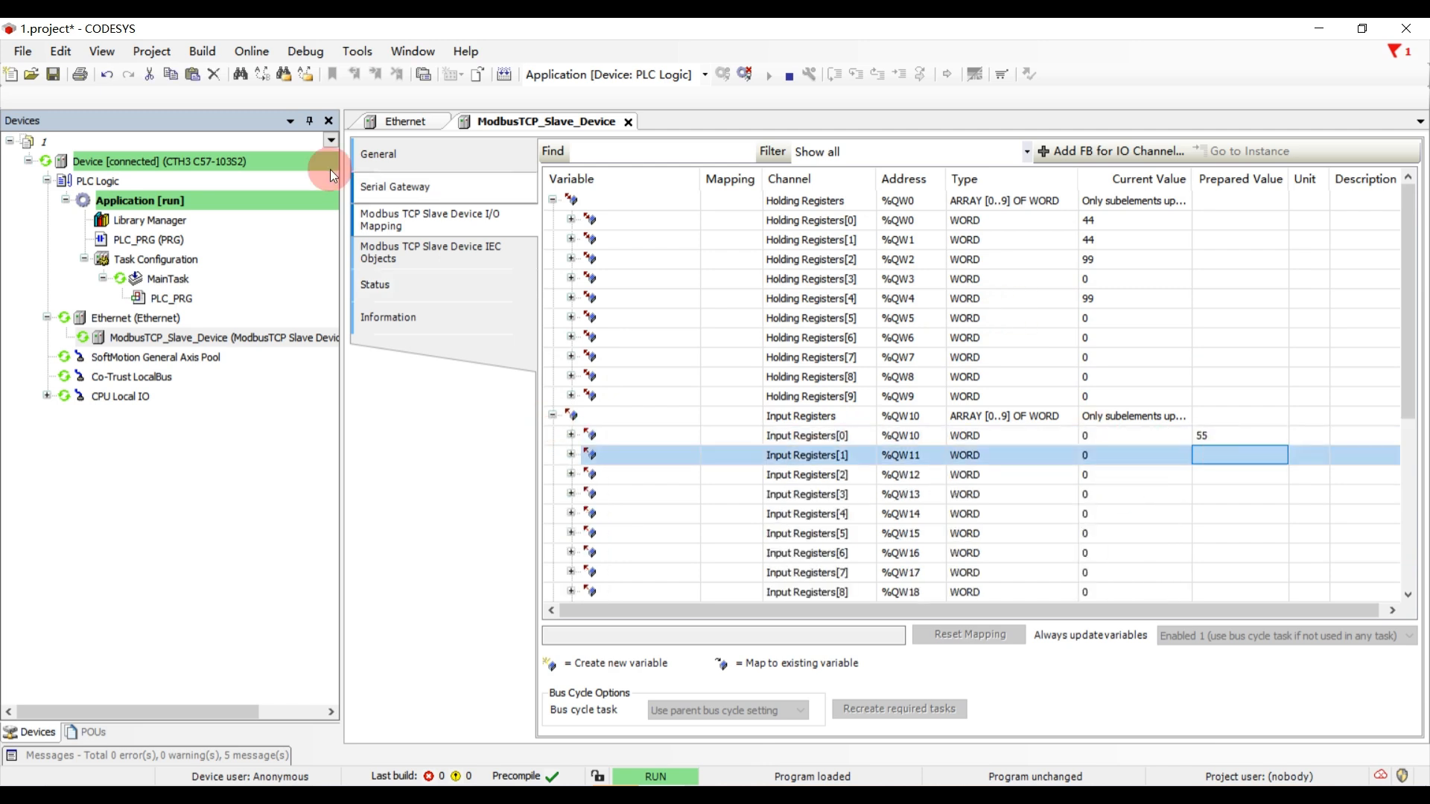
pyautogui.click(313, 51)
pyautogui.click(355, 376)
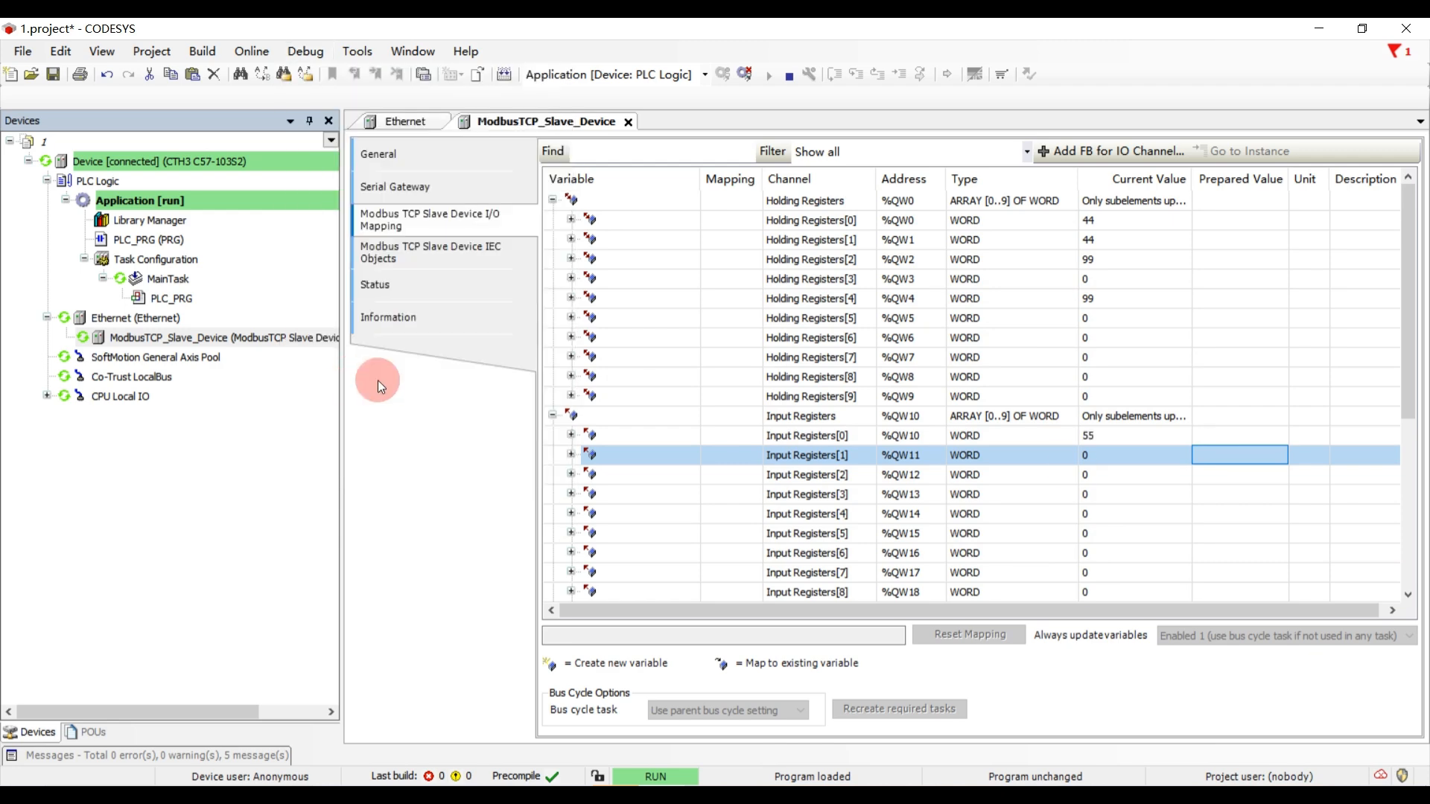
pyautogui.click(899, 779)
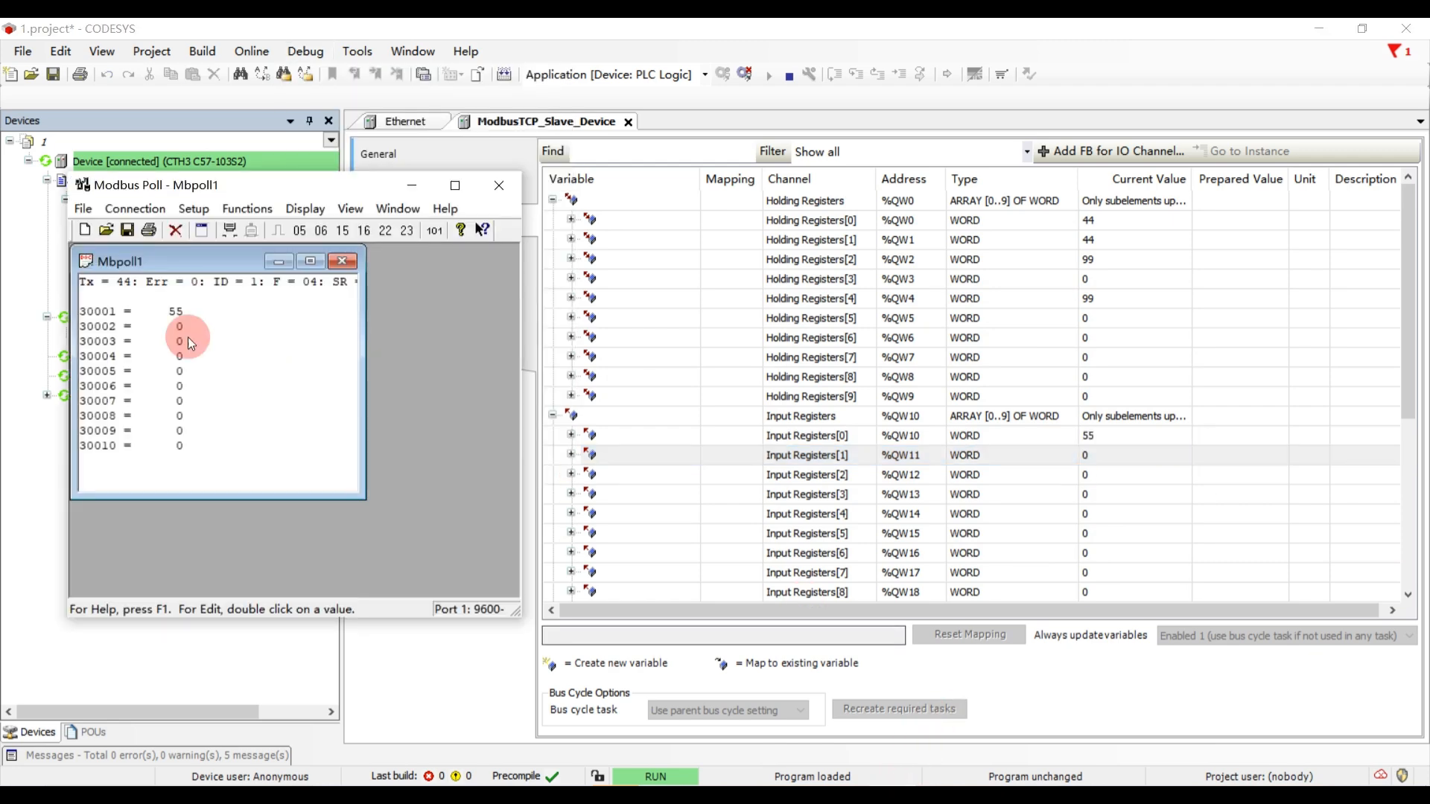
# - Write the prepared value 88 to Input Registers[1] in CODESYS and check register 30002 in Modbus Poll
pyautogui.click(1209, 459)
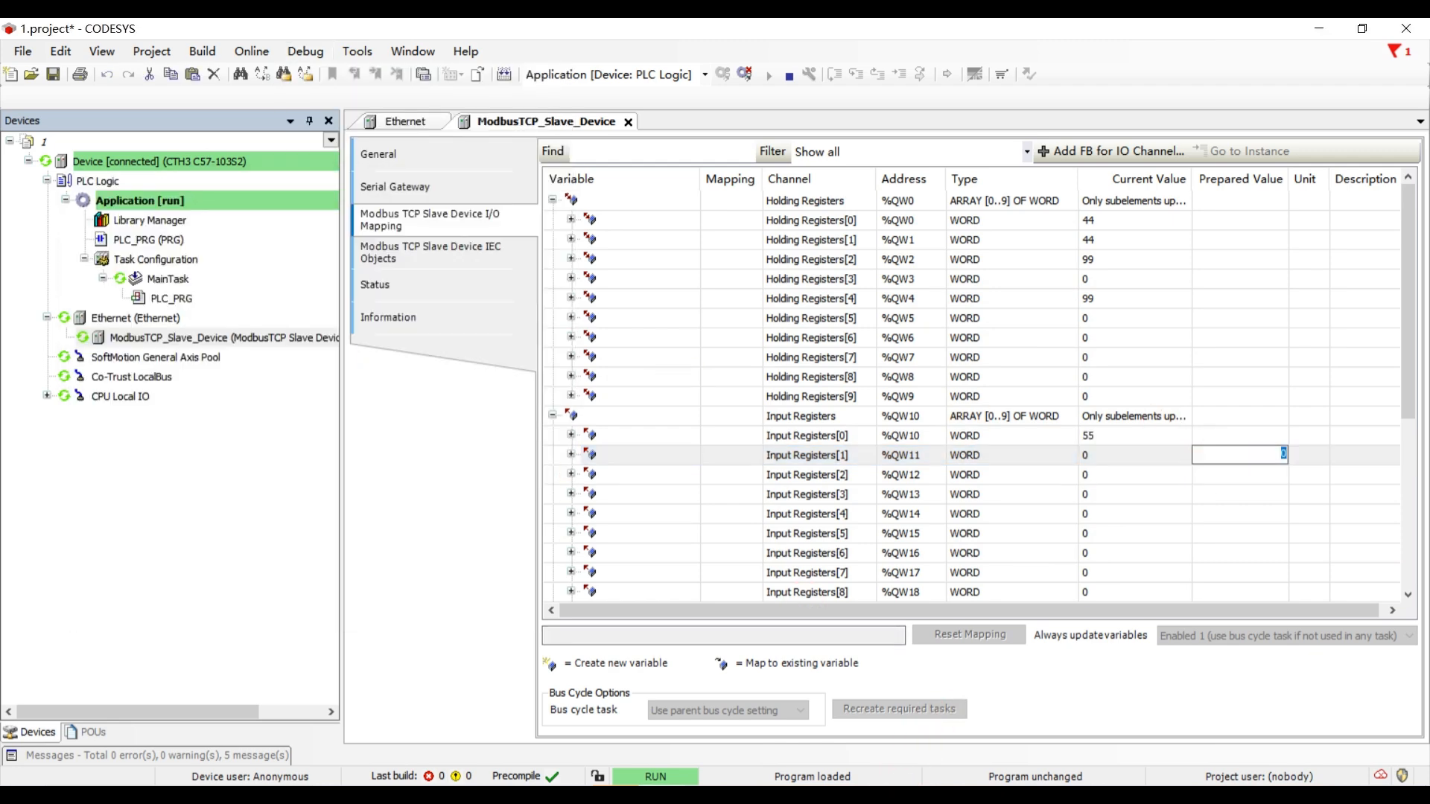
pyautogui.write('88')
pyautogui.click(1191, 492)
pyautogui.click(306, 51)
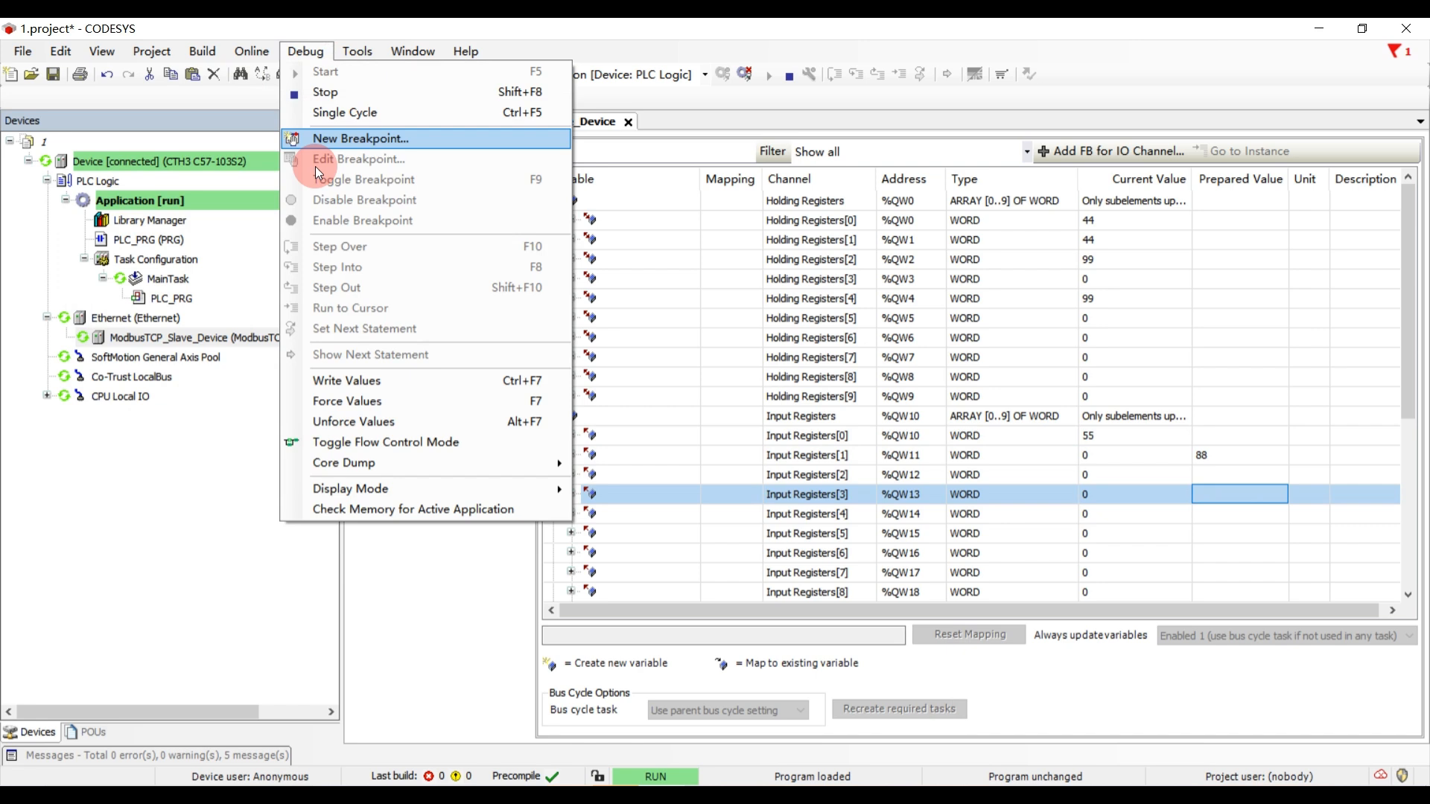
pyautogui.click(332, 377)
pyautogui.click(896, 797)
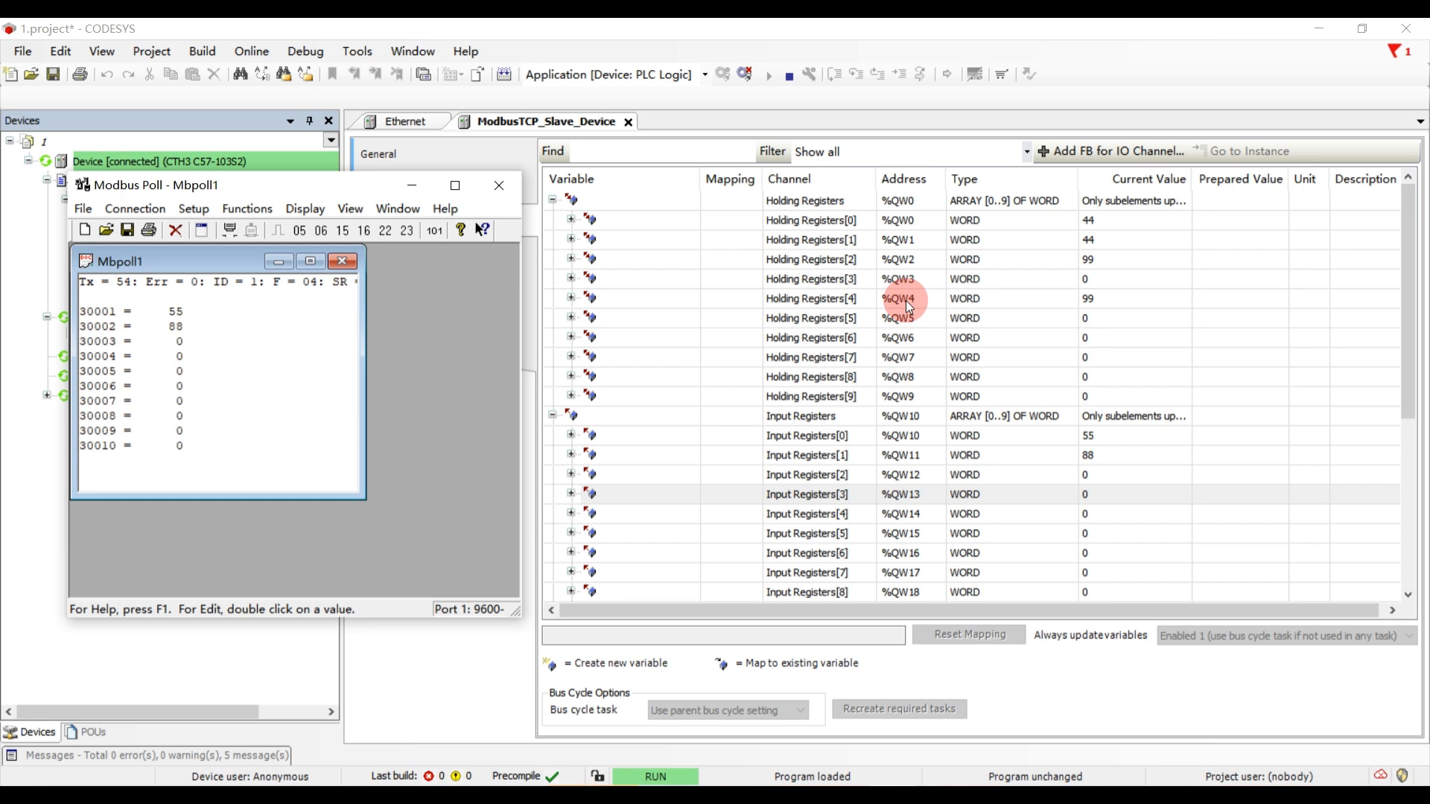
# - Expand Discrete Inputs[0] in the CODESYS mapping and write TRUE to Bit0, Bit1, Bit2 and Bit3
pyautogui.scroll(-5, 915, 327)
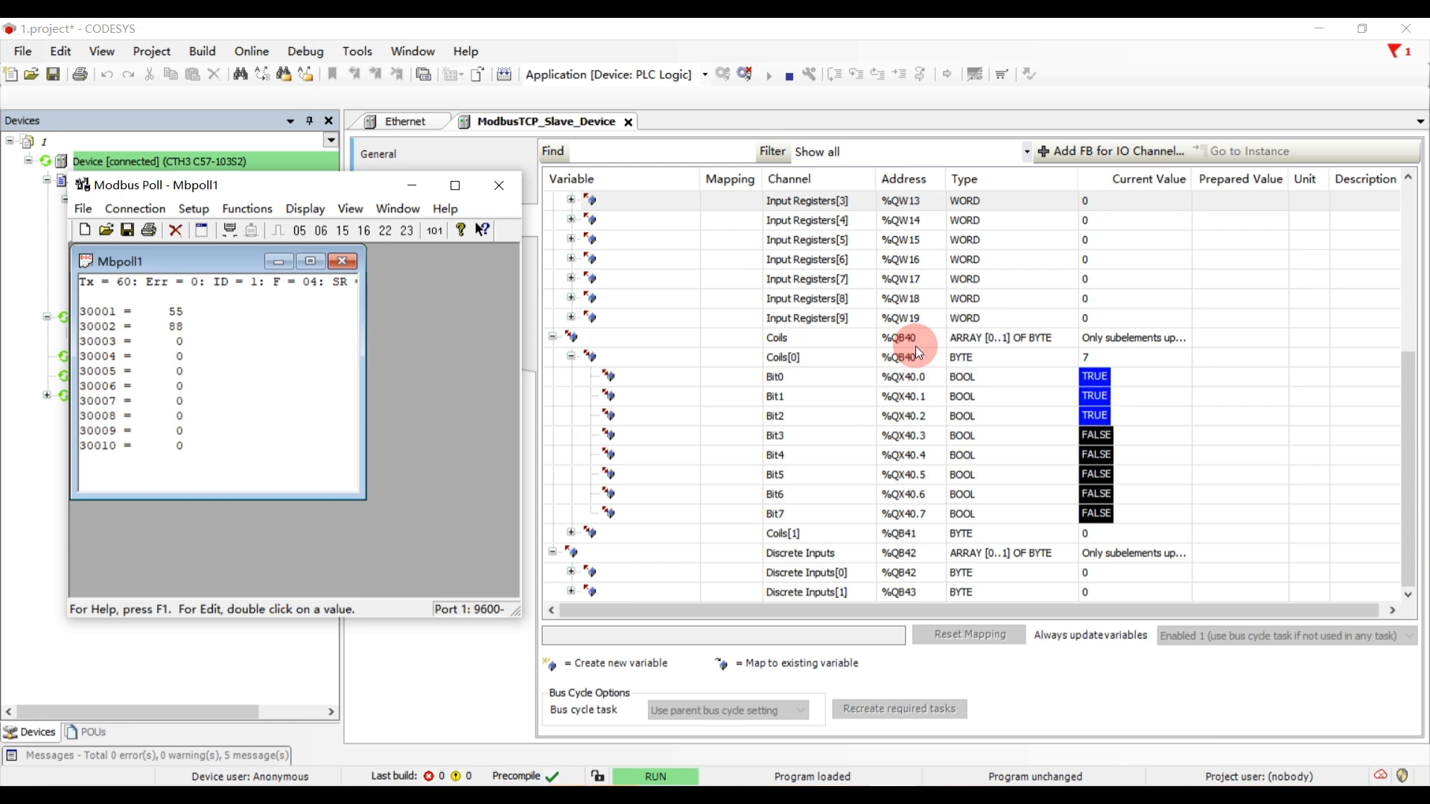
pyautogui.click(571, 572)
pyautogui.scroll(-3, 977, 489)
pyautogui.click(1230, 436)
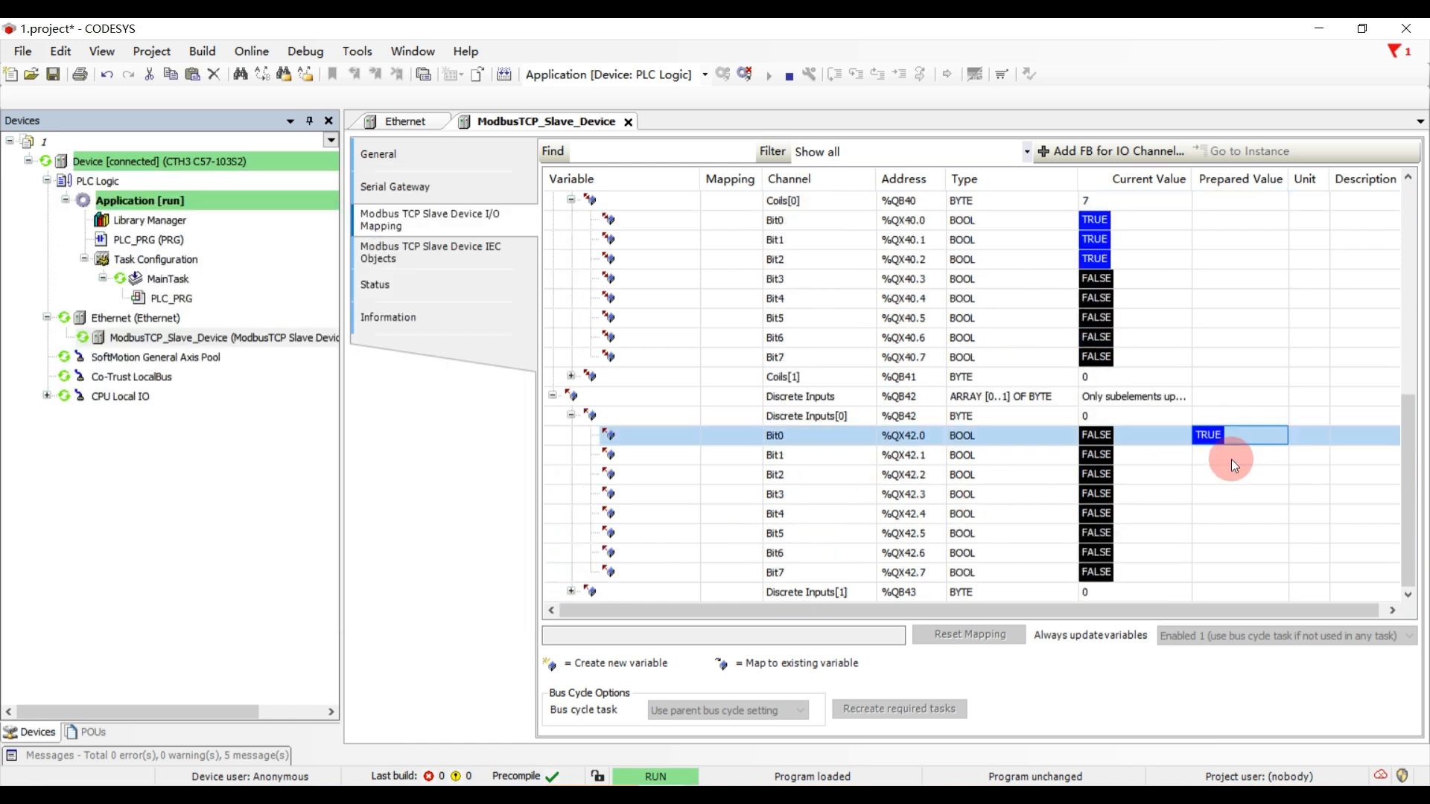
pyautogui.click(1226, 474)
pyautogui.click(1223, 494)
pyautogui.click(1211, 456)
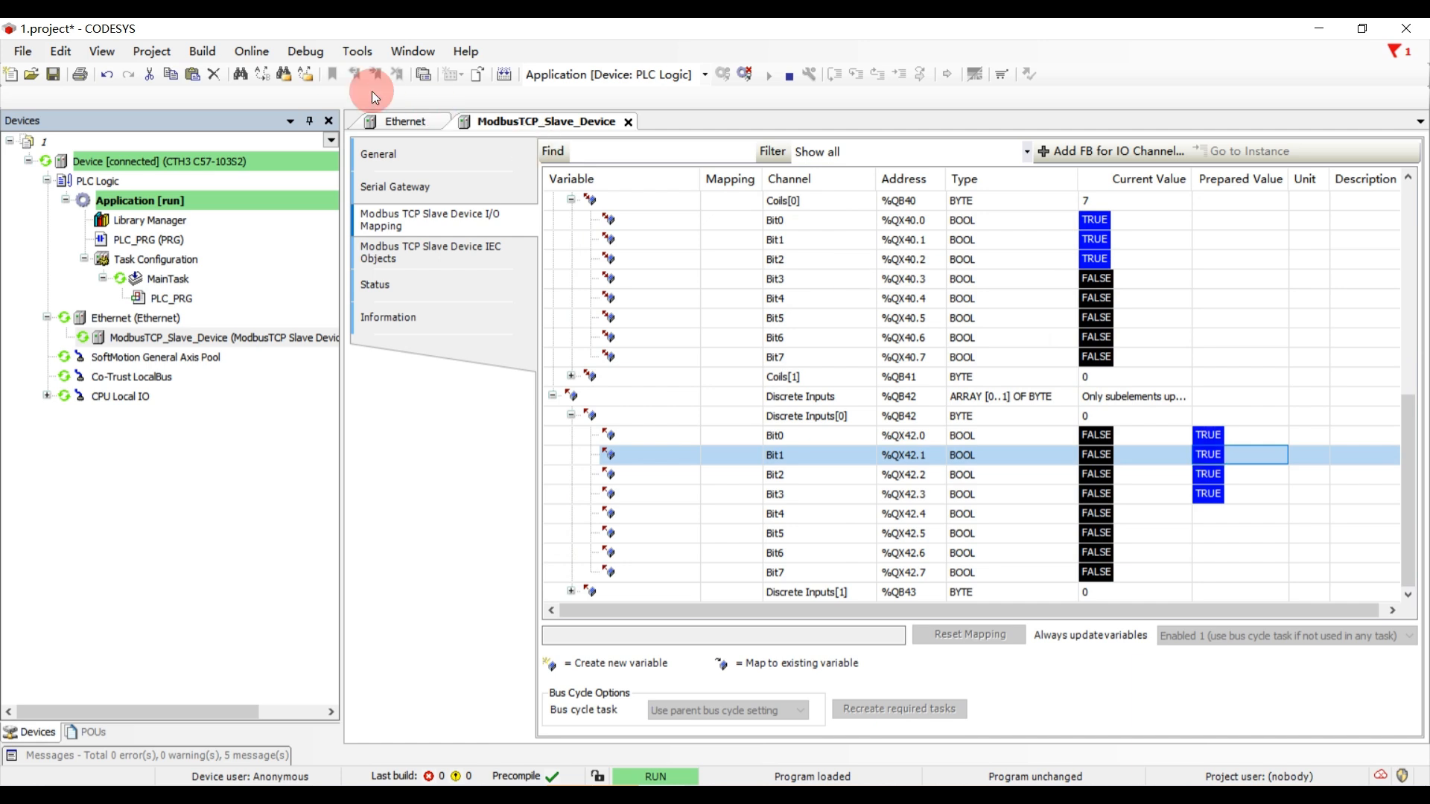
pyautogui.click(305, 51)
pyautogui.click(328, 378)
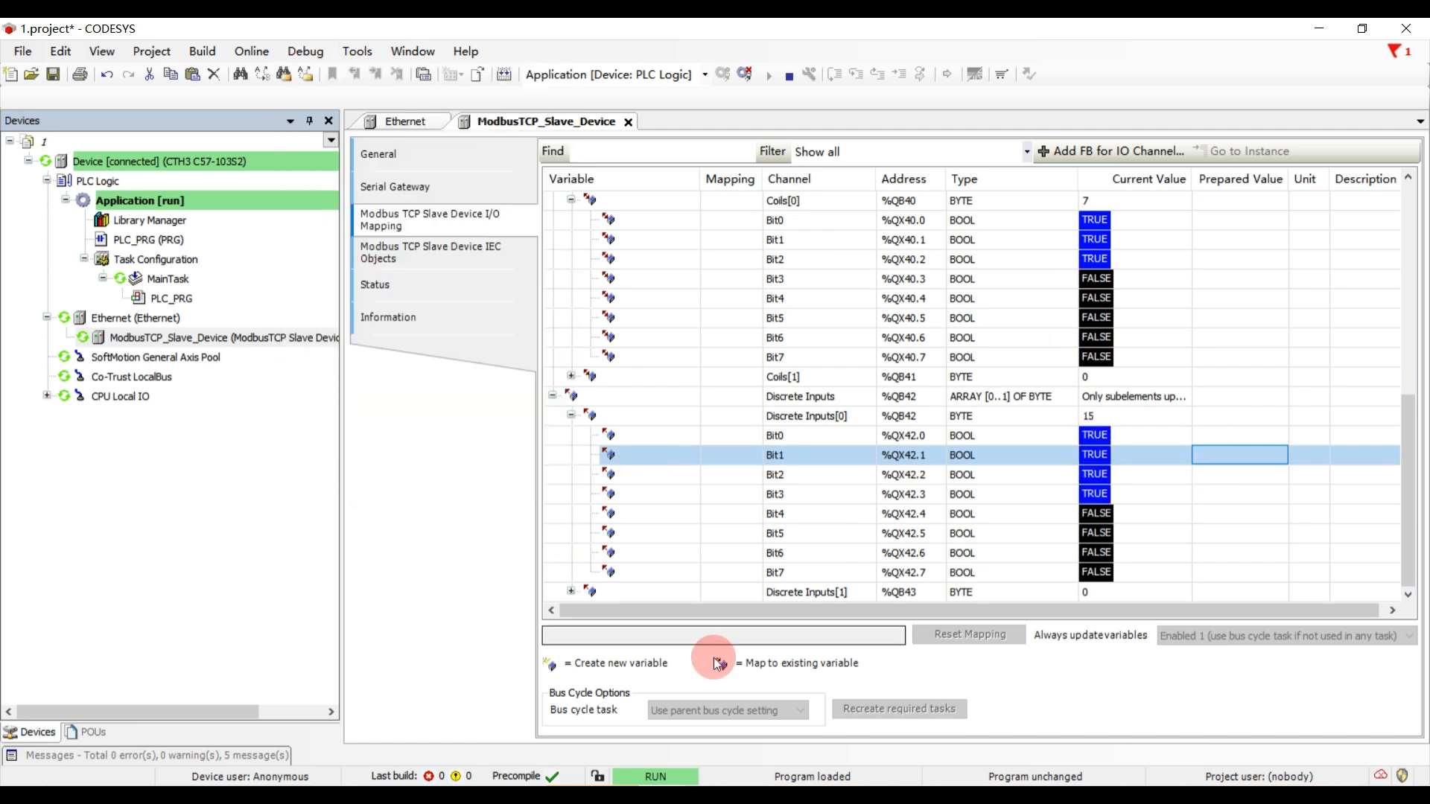
# - Switch to Modbus Poll and reapply the poll definition with function 04 Read Input Registers
pyautogui.click(734, 794)
pyautogui.click(257, 209)
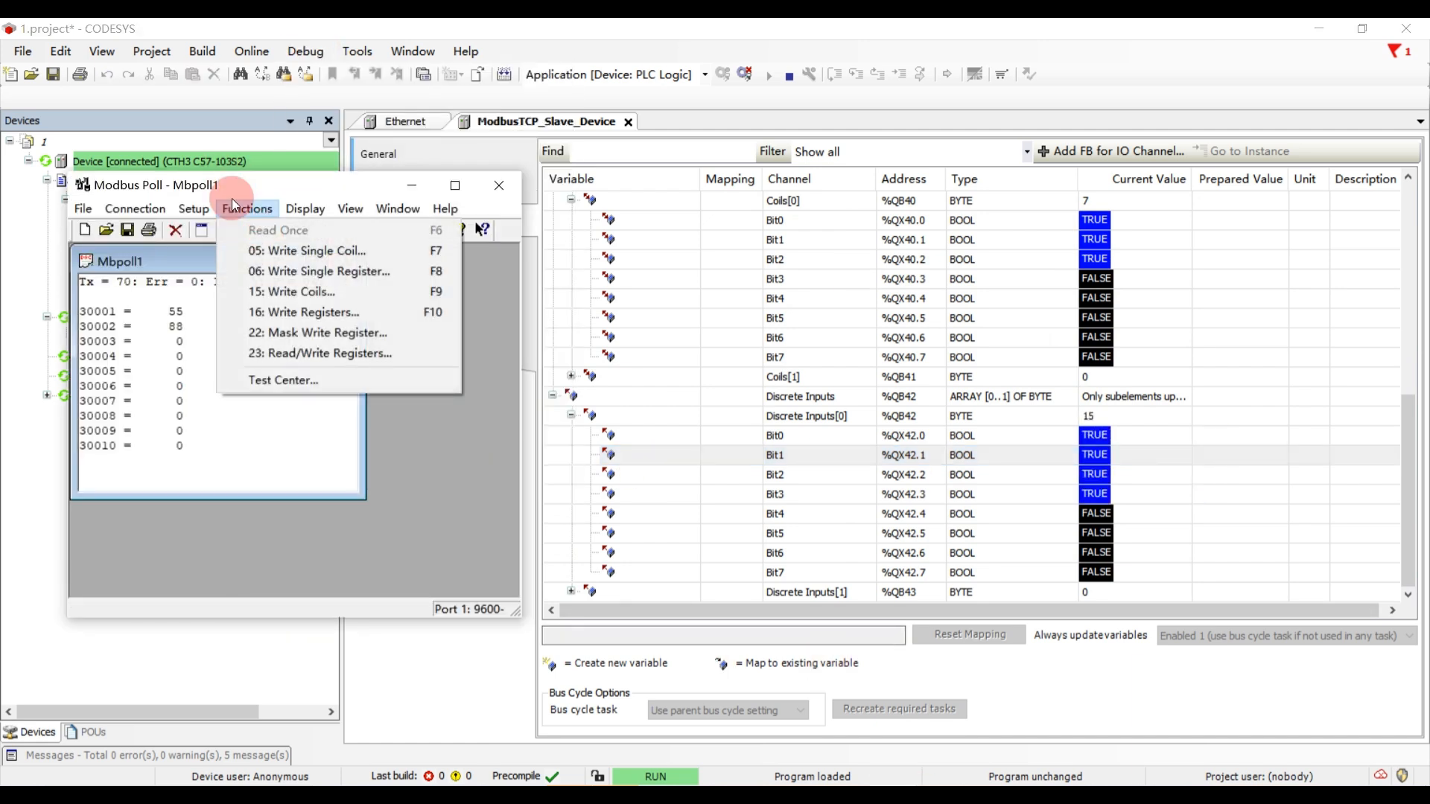
pyautogui.moveTo(194, 209)
pyautogui.click(224, 230)
pyautogui.click(249, 378)
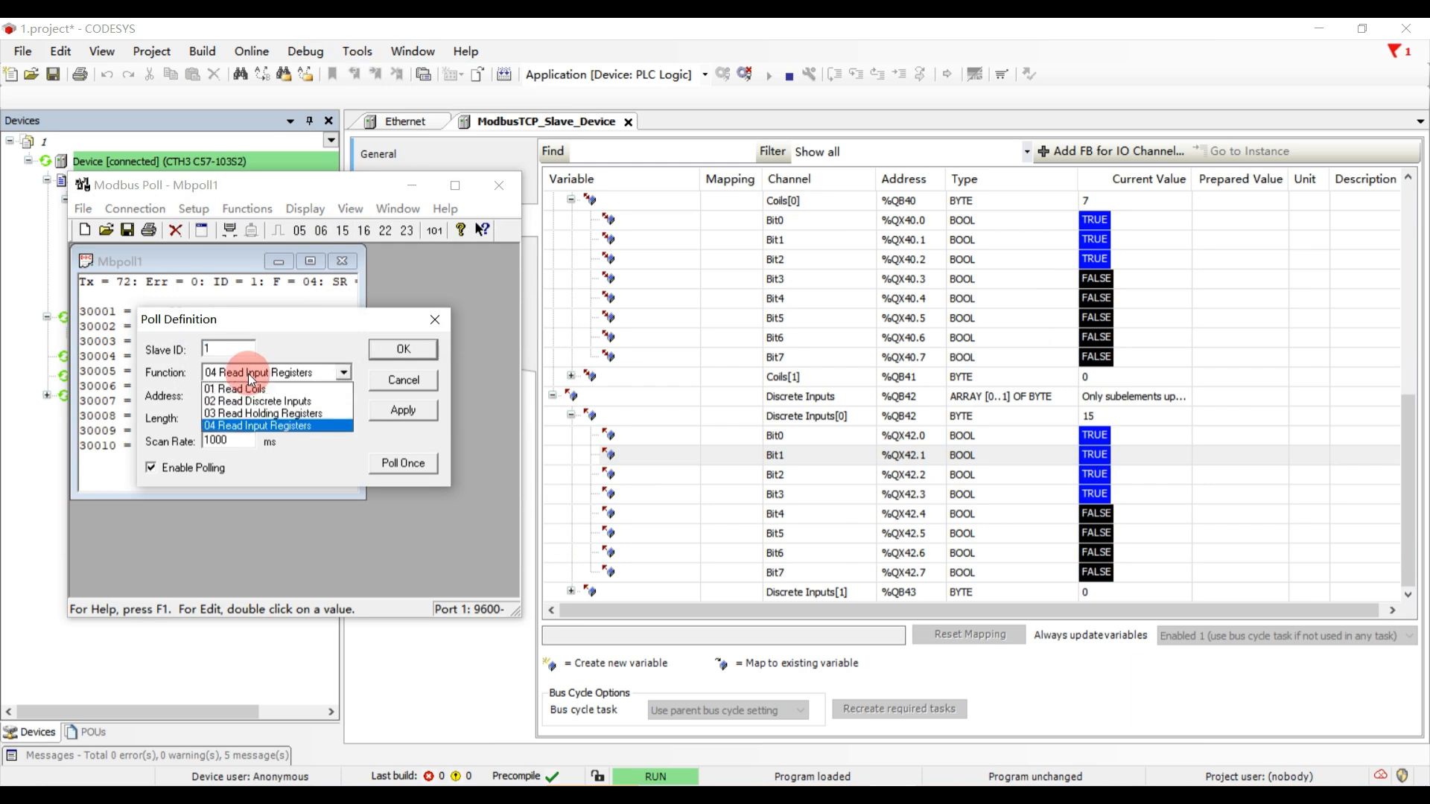
pyautogui.click(265, 425)
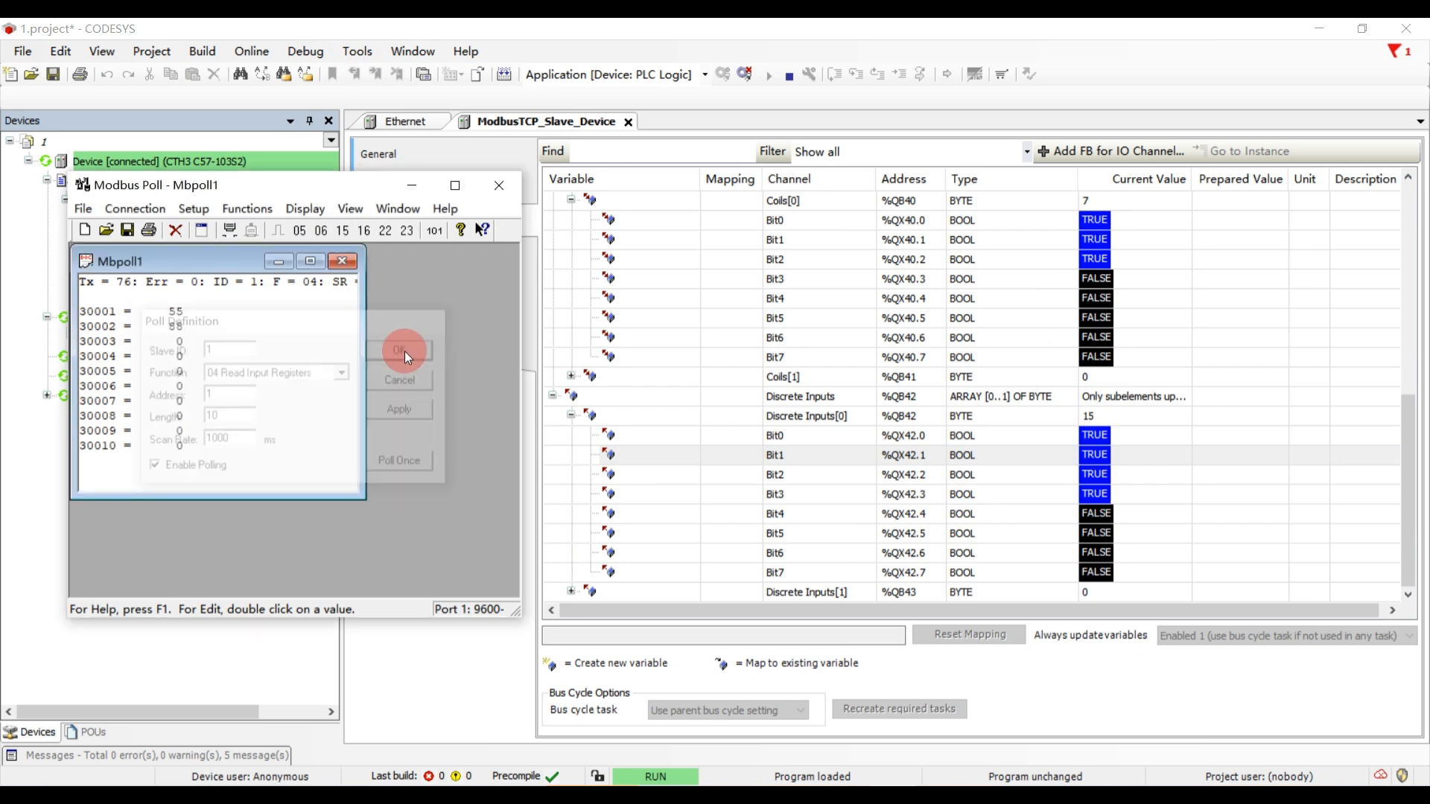
pyautogui.click(403, 349)
# - Set the Modbus Poll definition's function to 02 Read Discrete Inputs
pyautogui.click(194, 208)
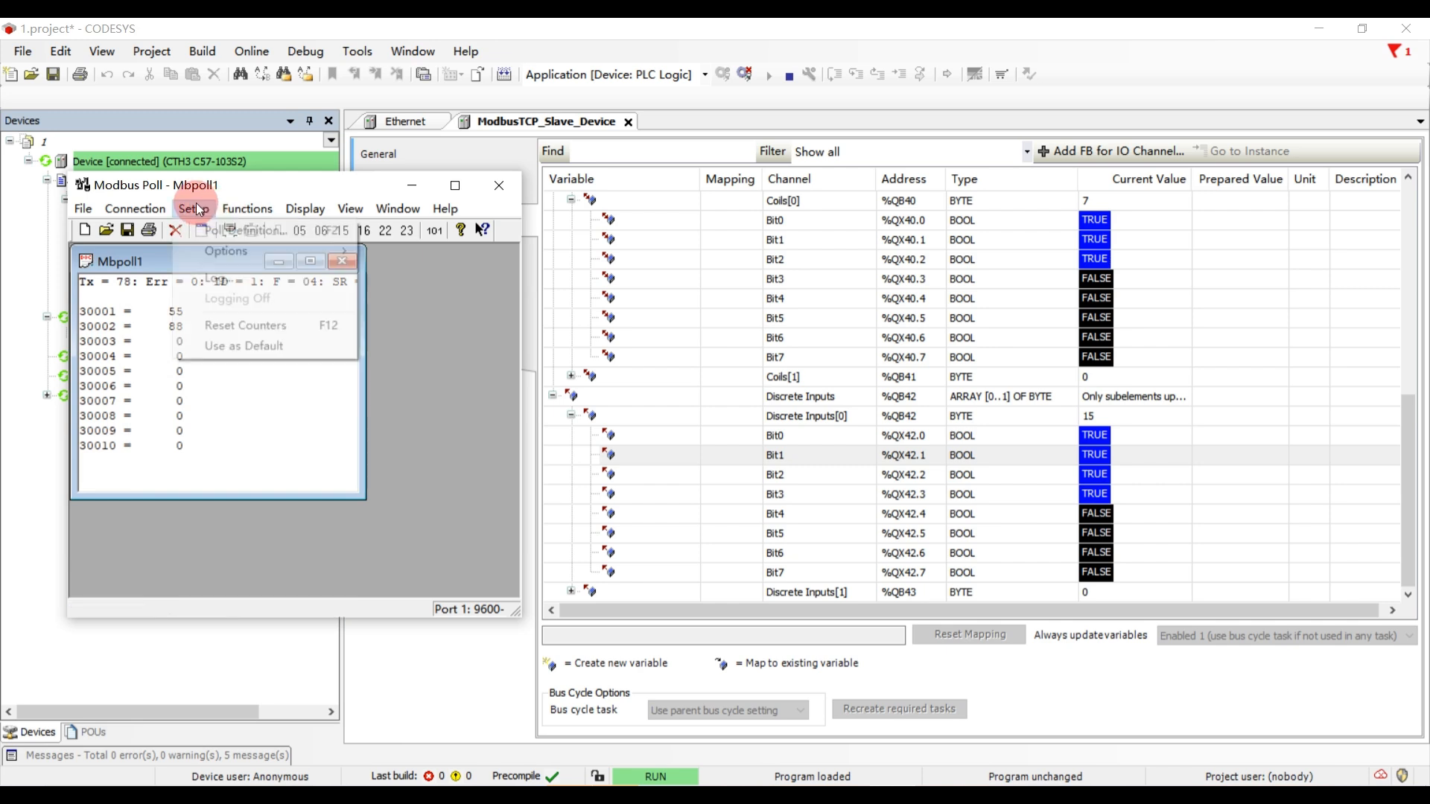
pyautogui.click(212, 225)
pyautogui.click(273, 374)
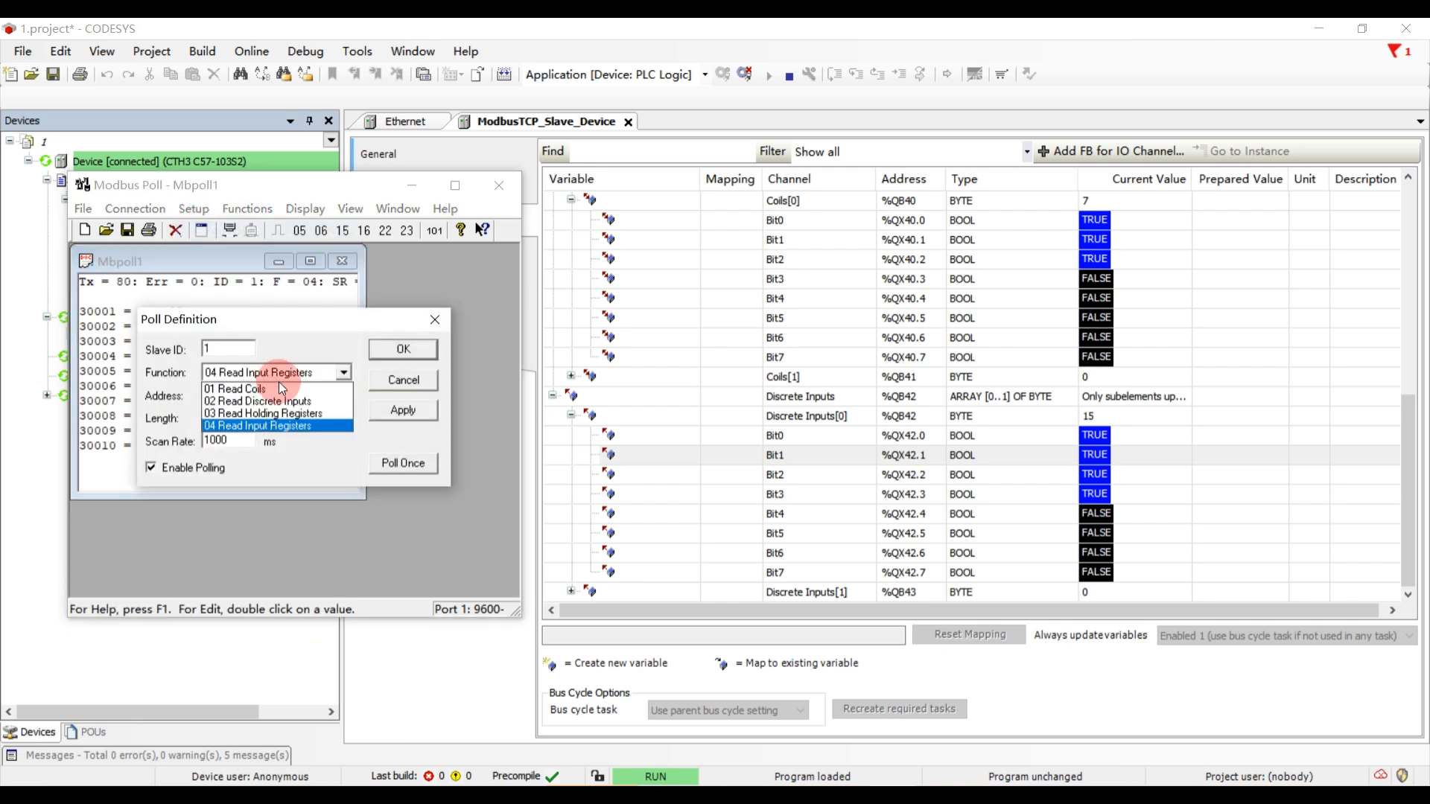
pyautogui.click(315, 403)
pyautogui.click(398, 351)
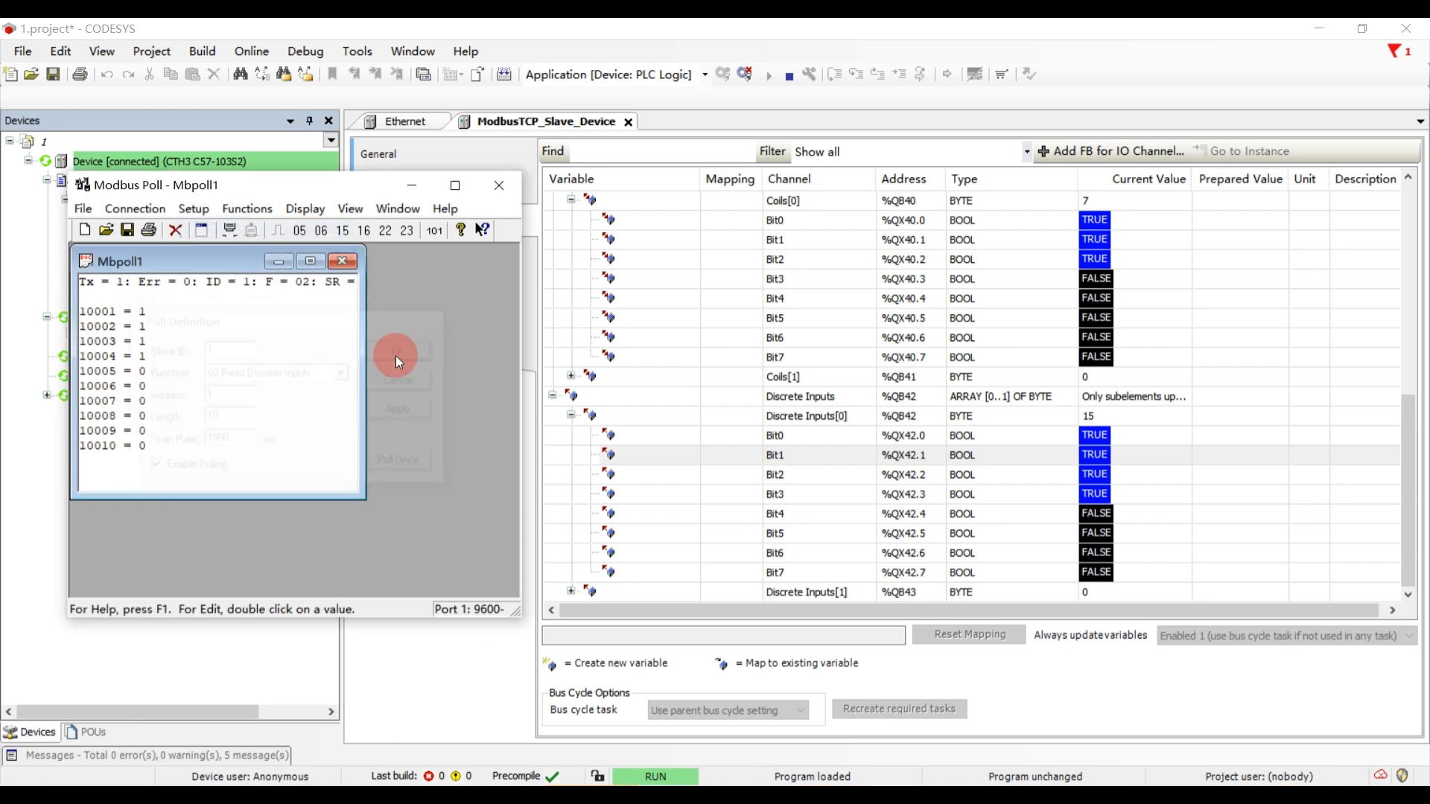
# - Write FALSE to Bit0 of Discrete Inputs[0] in CODESYS and check input 10001 in Modbus Poll
pyautogui.click(1206, 438)
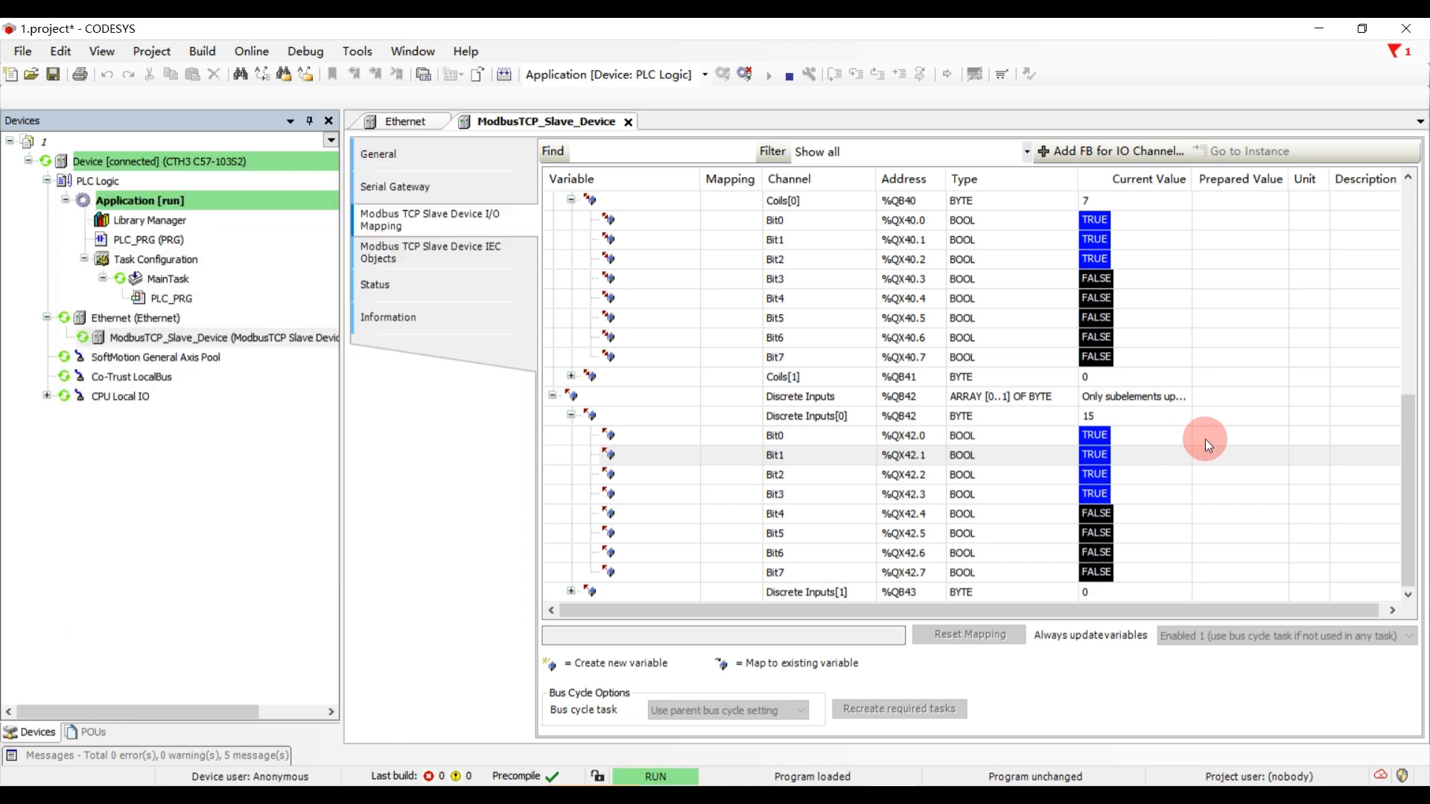
pyautogui.click(305, 50)
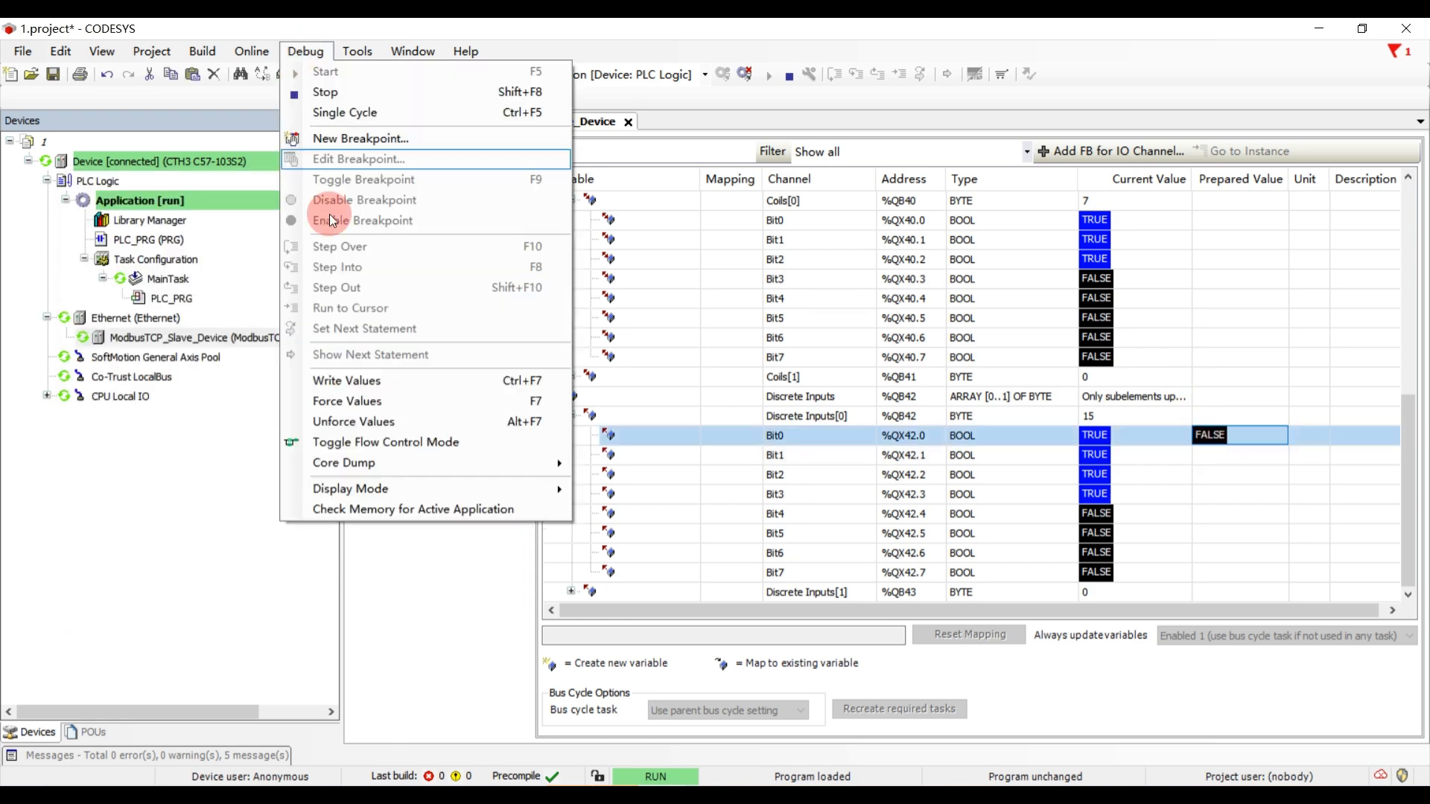
pyautogui.click(346, 381)
pyautogui.hotkey('alt', 'Tab')
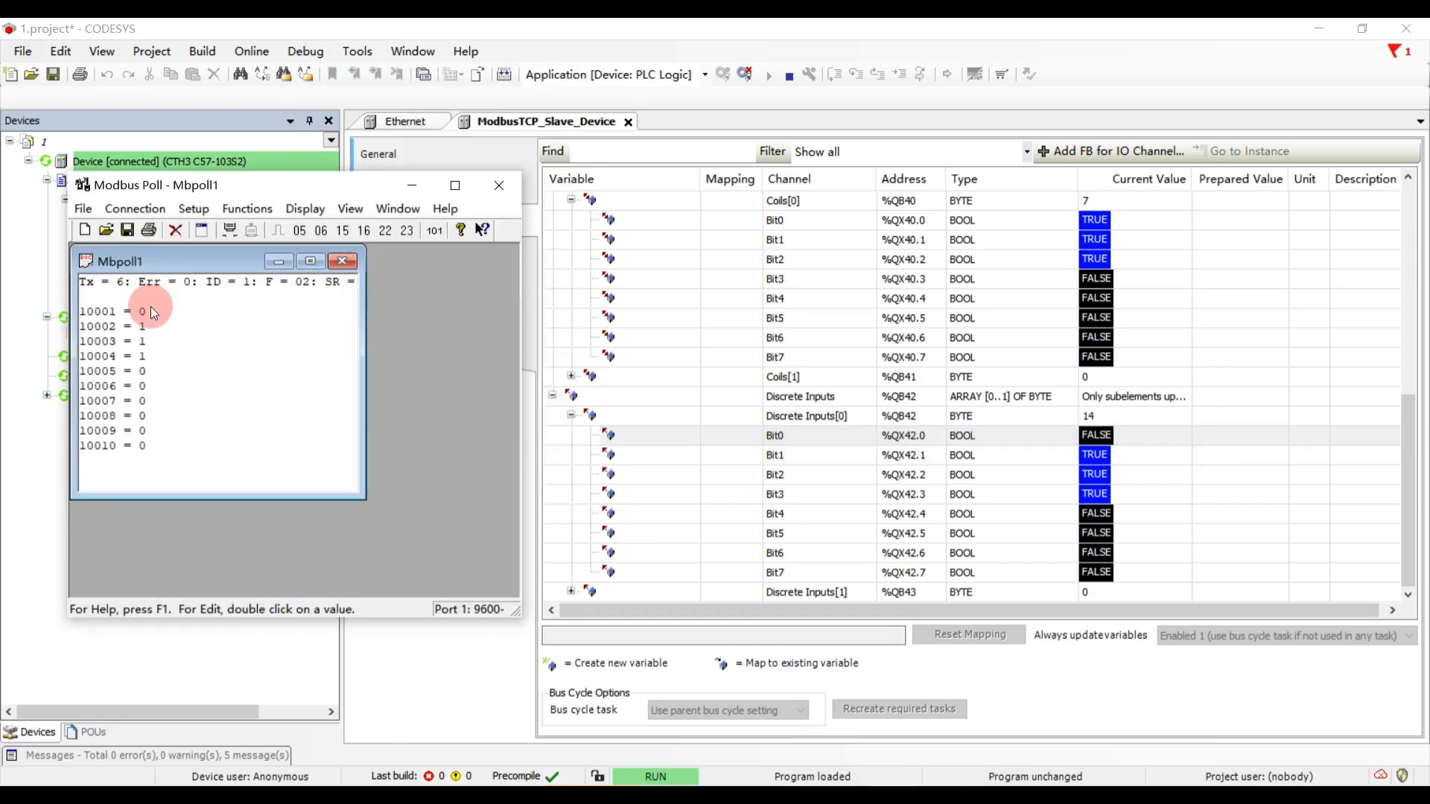
# - Return to CODESYS, open the Watch 1 list and delete its %qw3 expression
pyautogui.click(1235, 320)
pyautogui.scroll(8, 1111, 284)
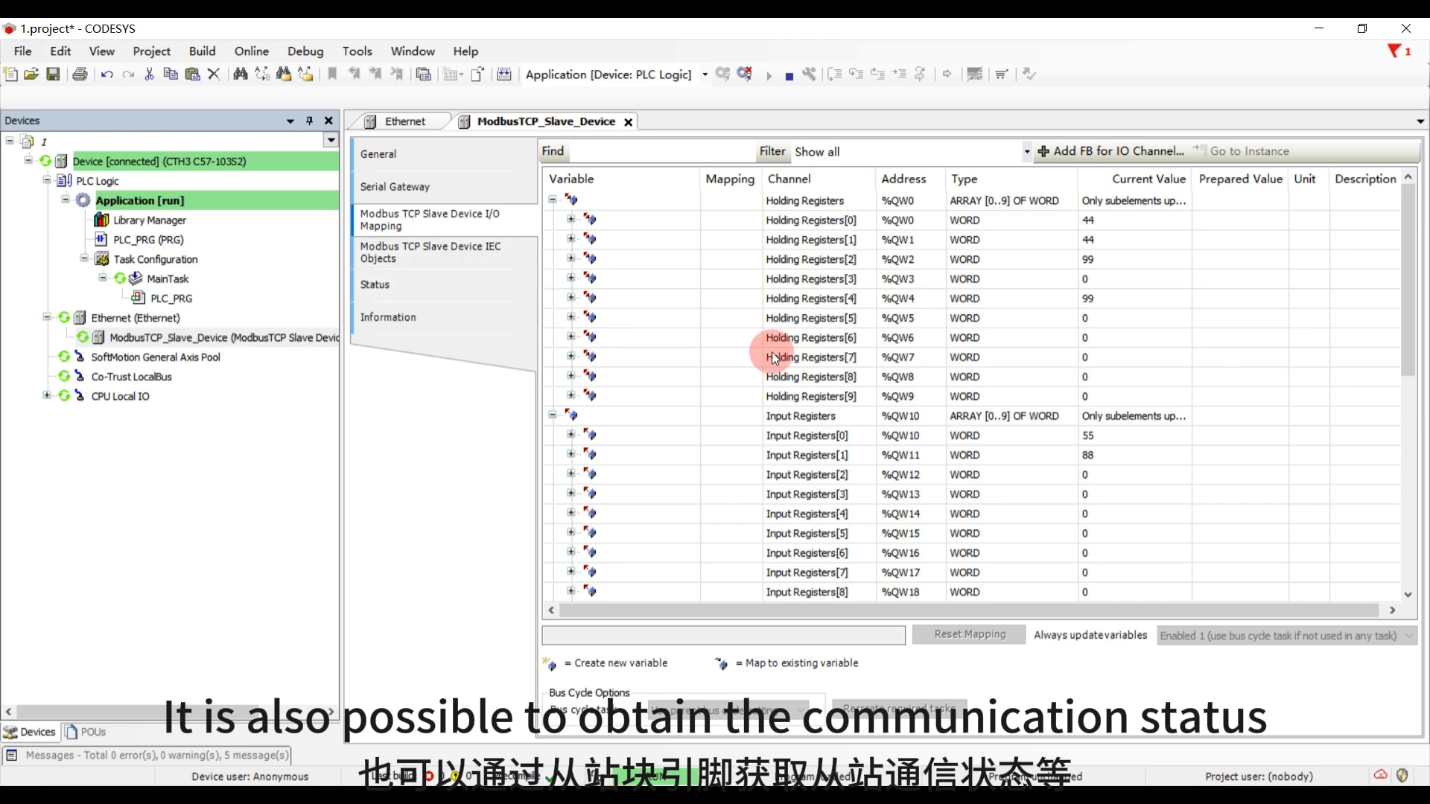
pyautogui.click(104, 50)
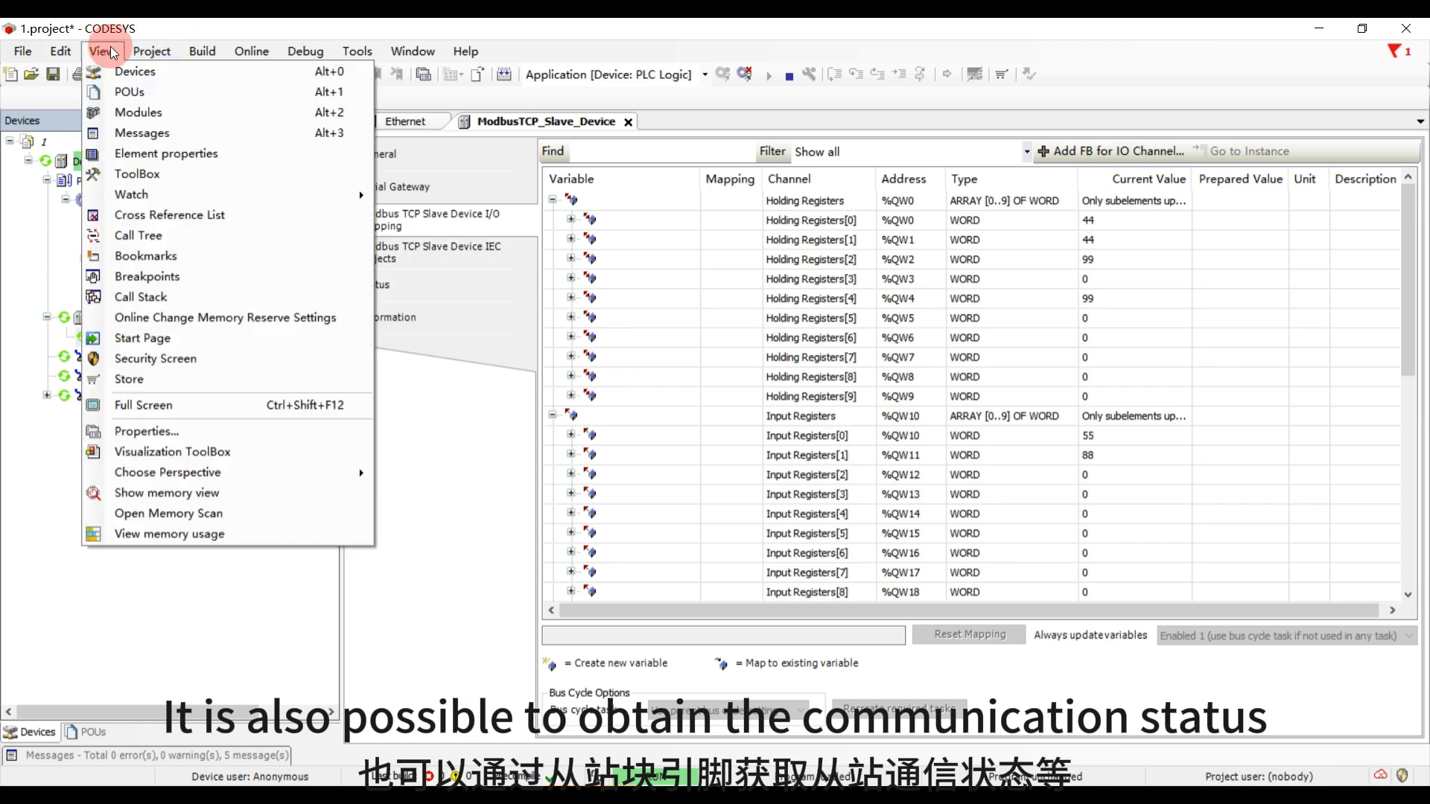
pyautogui.moveTo(235, 196)
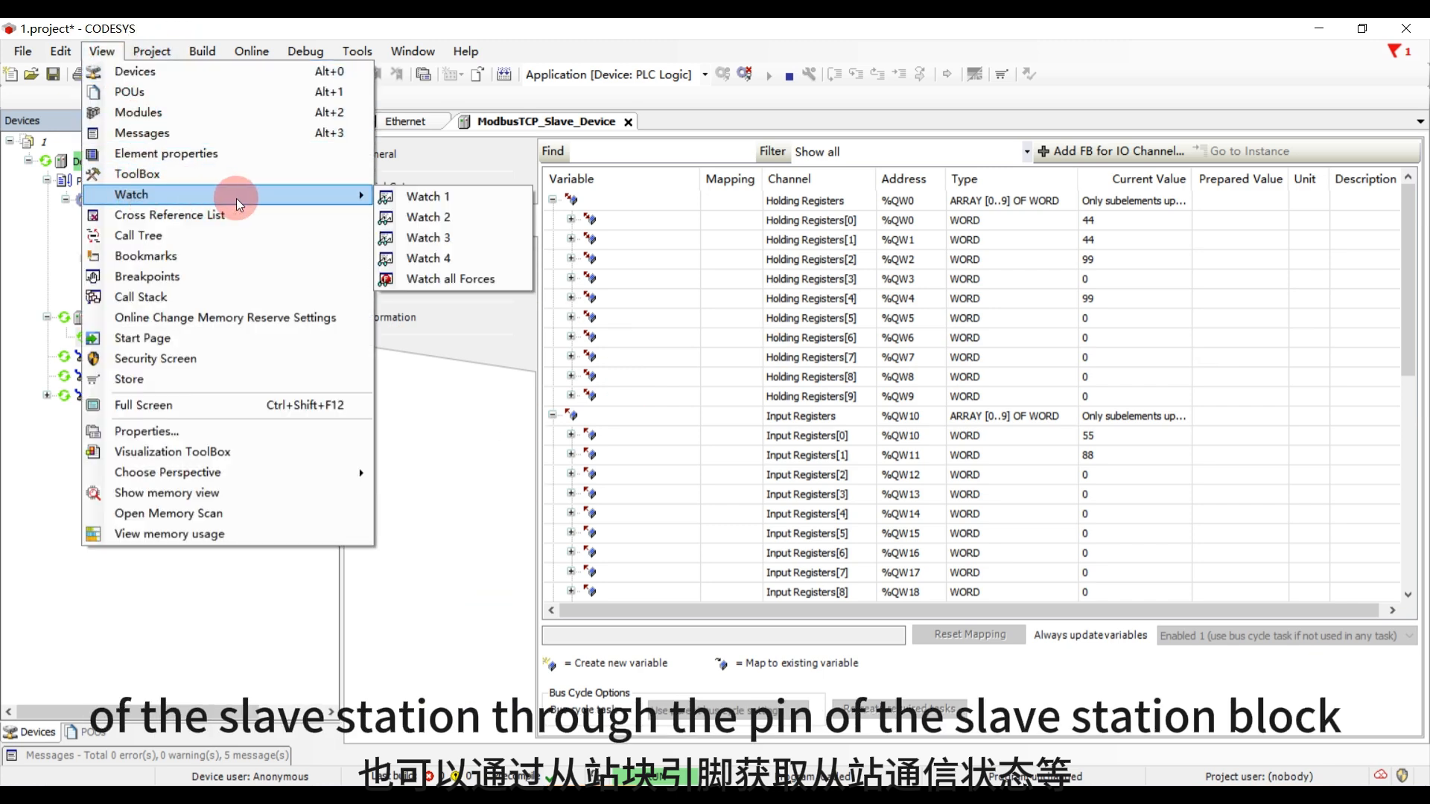
pyautogui.click(395, 196)
pyautogui.doubleClick(444, 557)
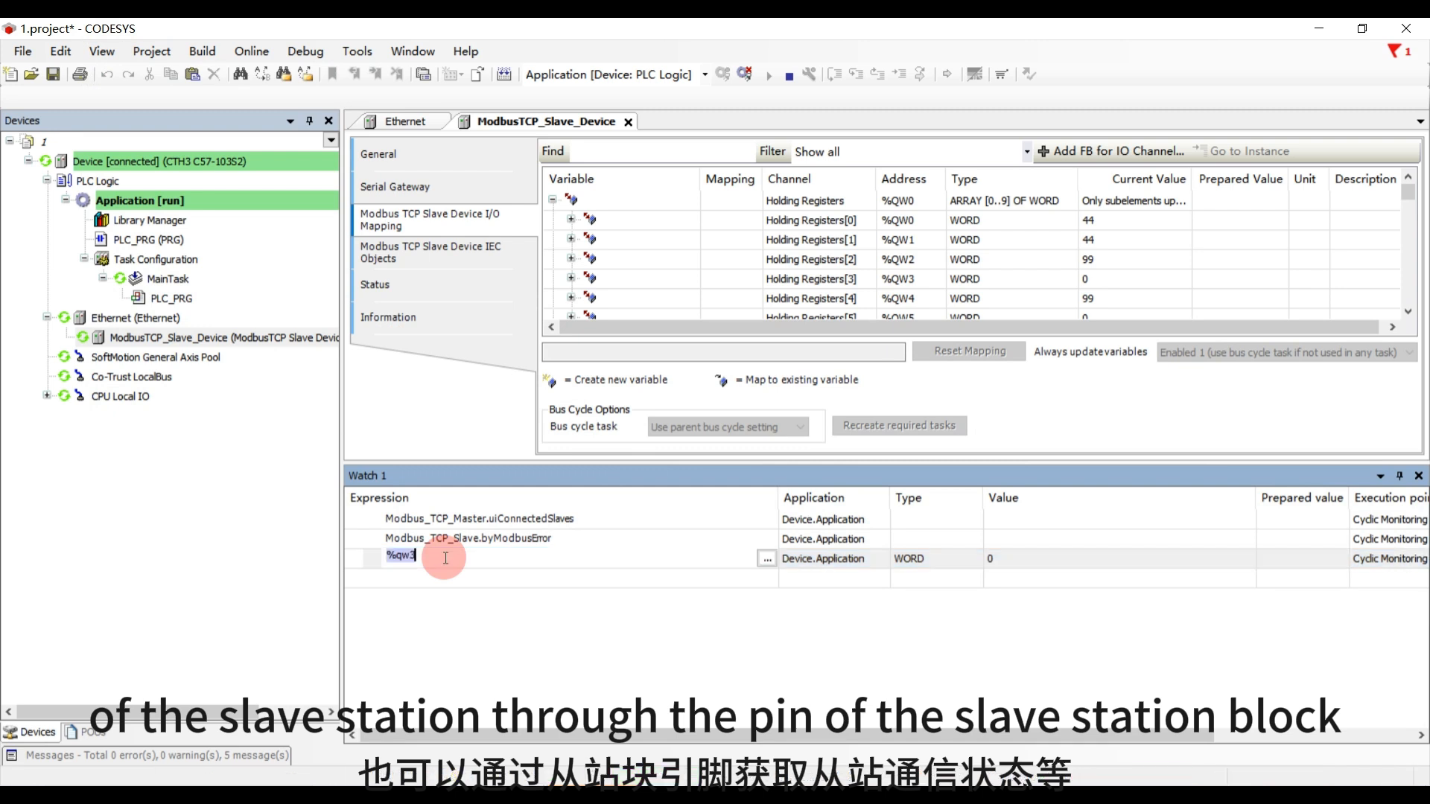
pyautogui.press('BackSpace')
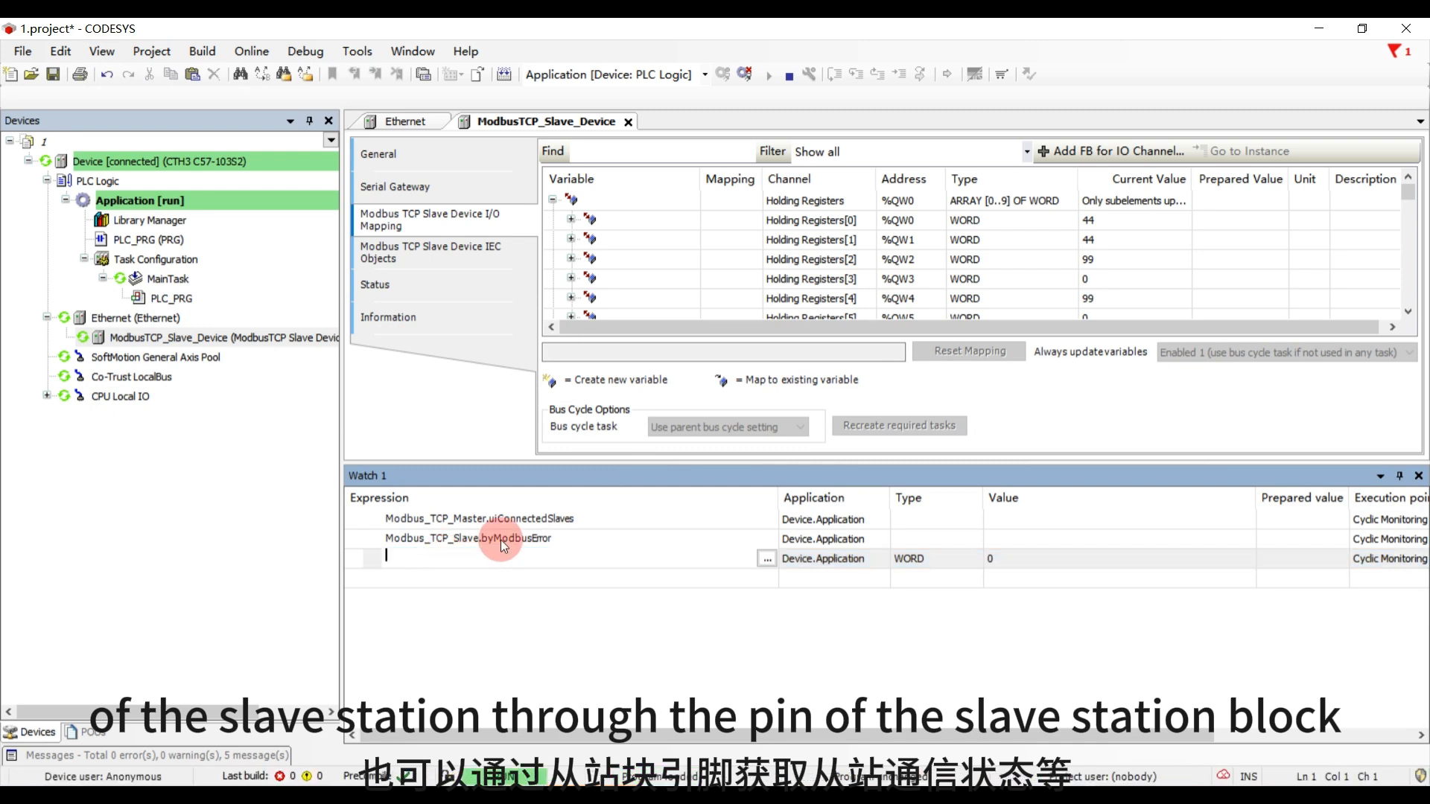
pyautogui.click(610, 520)
# - Replace the Modbus_TCP_Master.uiConnectedSlaves watch expression with ModbusTCP_Slave_Device.uiClientConnections
pyautogui.doubleClick(630, 519)
pyautogui.moveTo(630, 519); pyautogui.dragTo(467, 514)
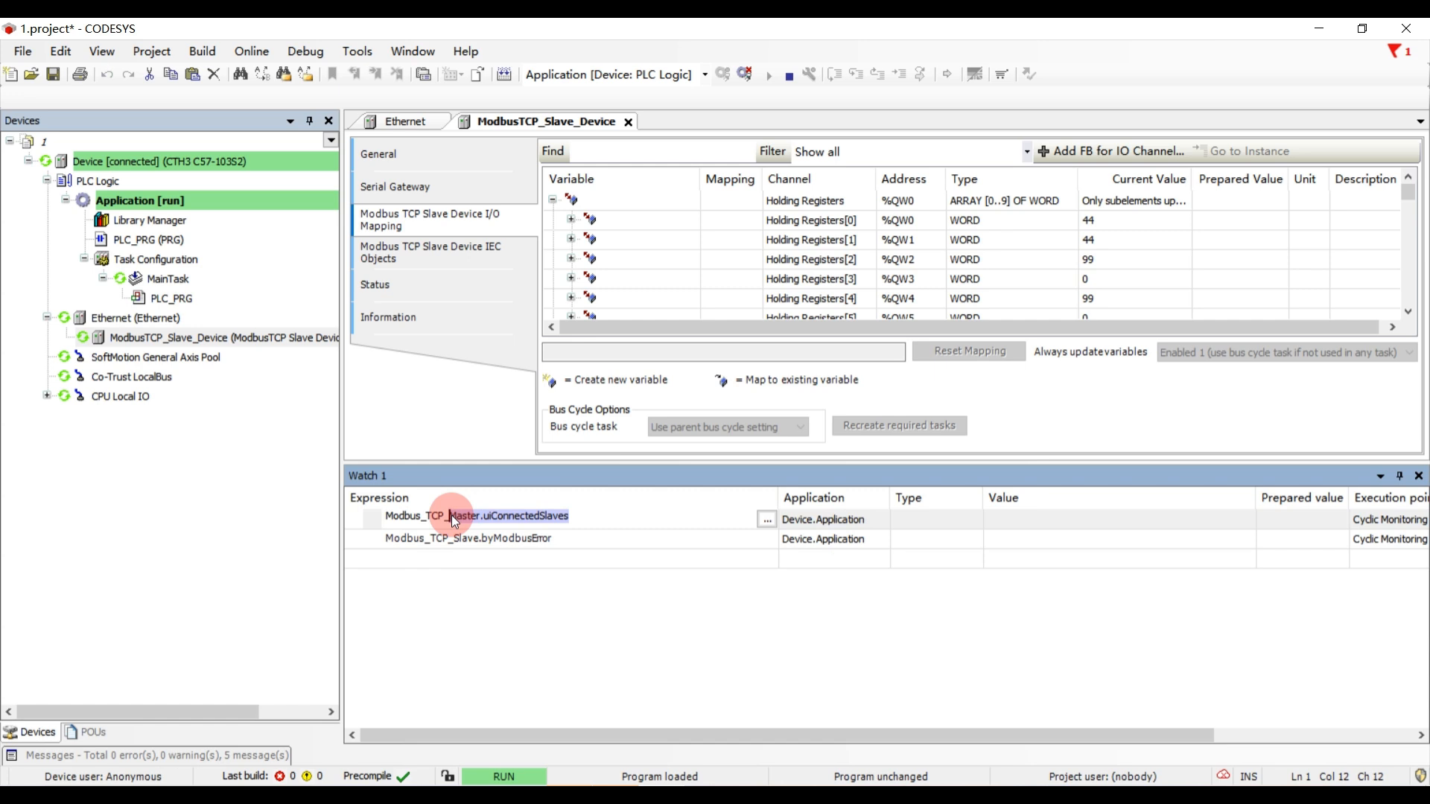
pyautogui.write('Sla')
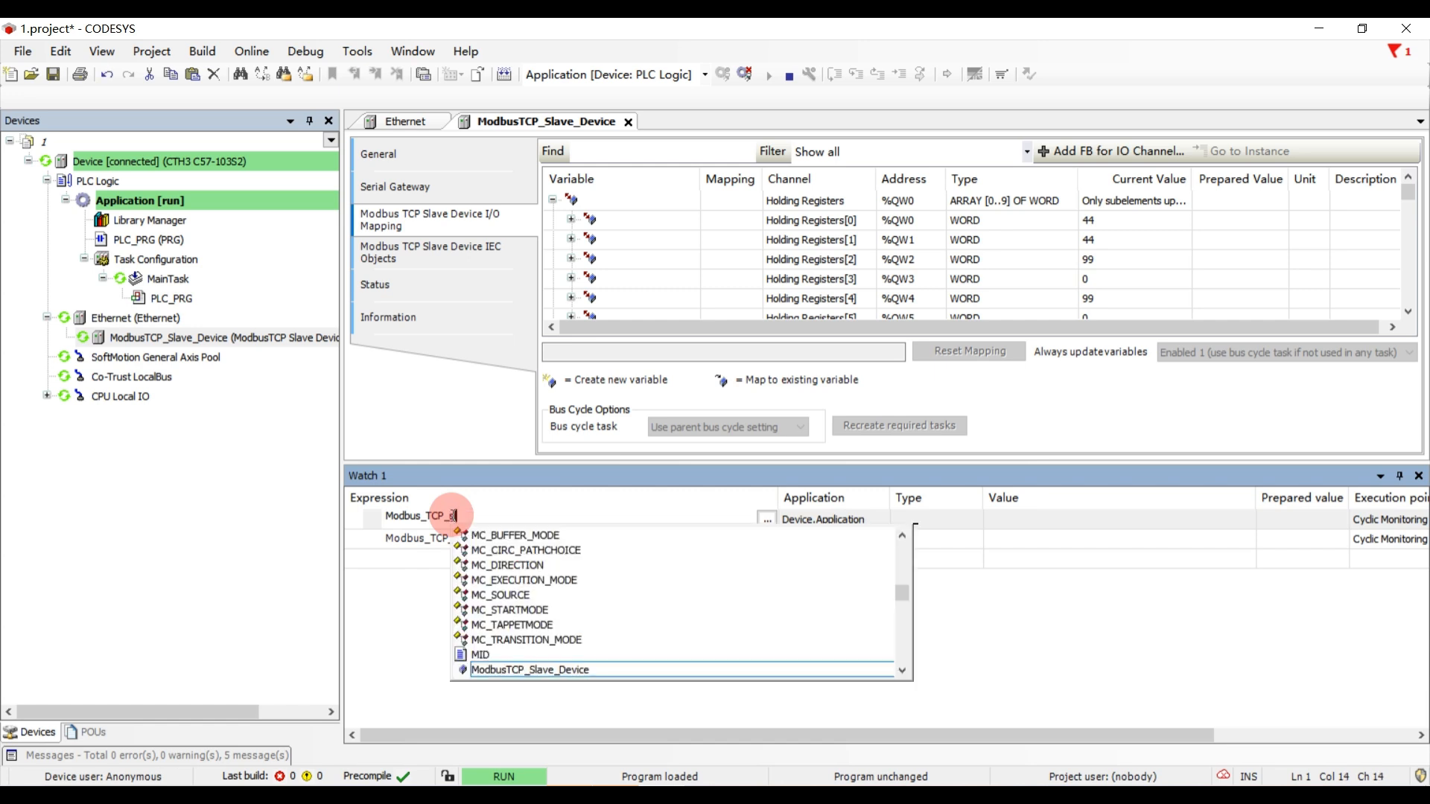
pyautogui.doubleClick(568, 674)
pyautogui.write('.')
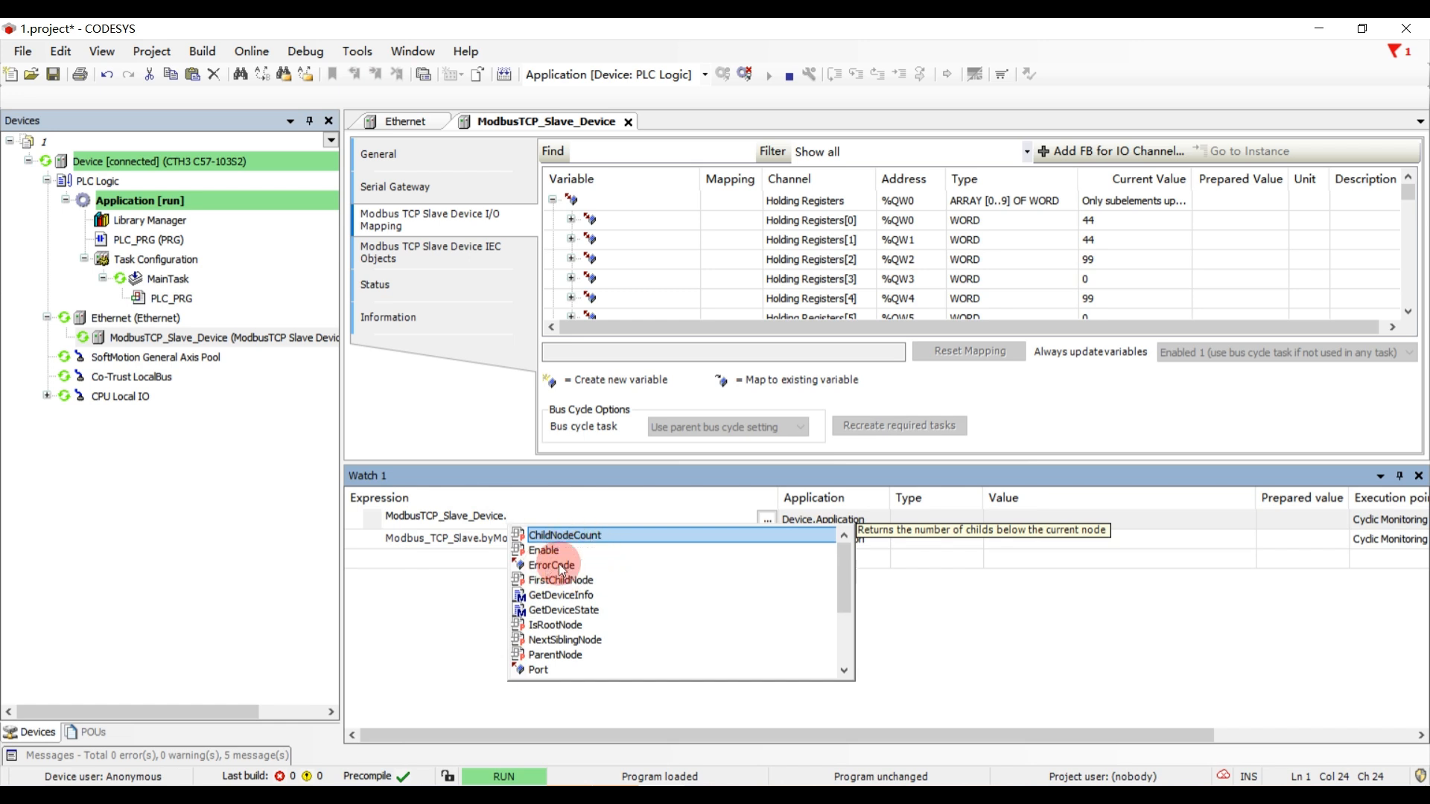
pyautogui.moveTo(843, 574); pyautogui.dragTo(843, 636)
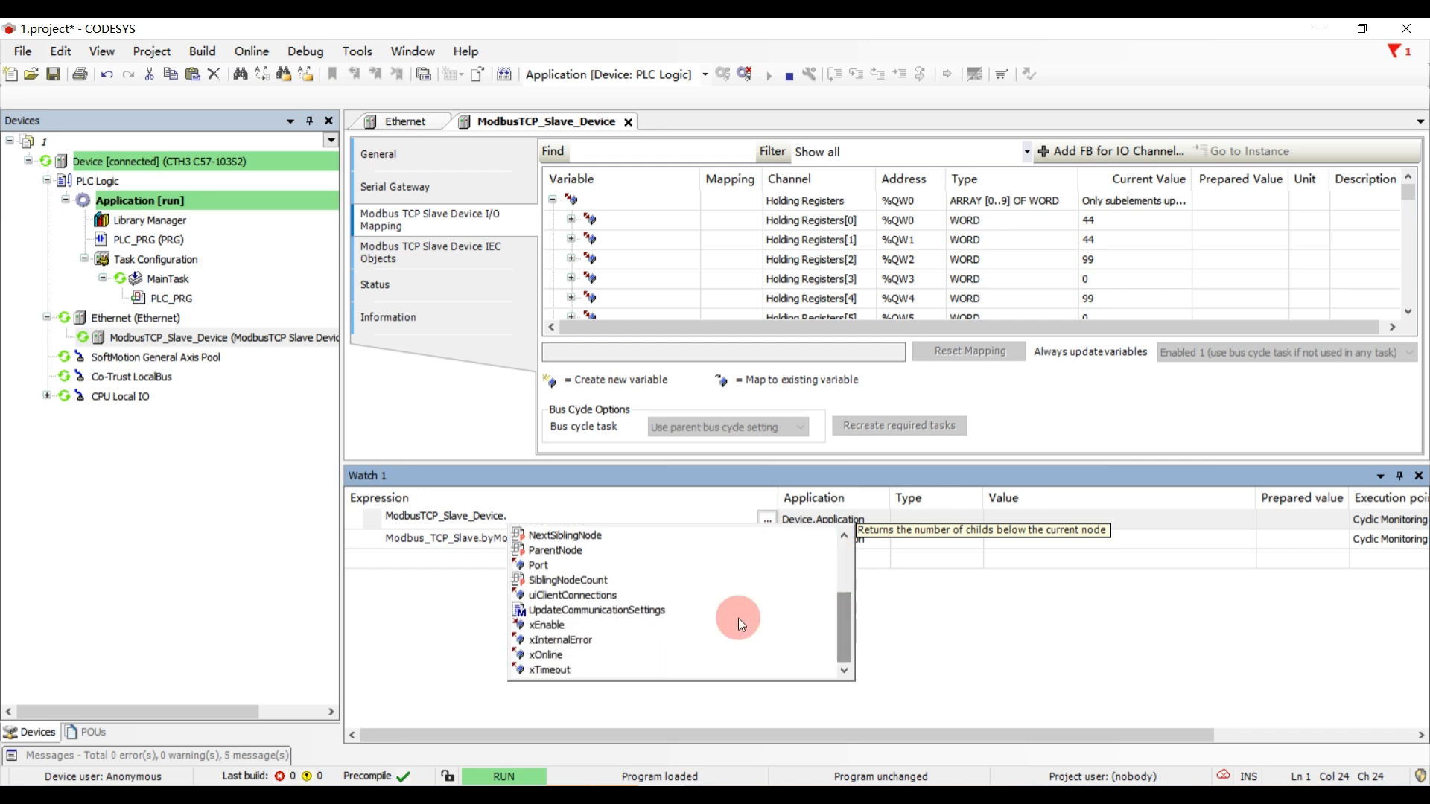
pyautogui.doubleClick(584, 596)
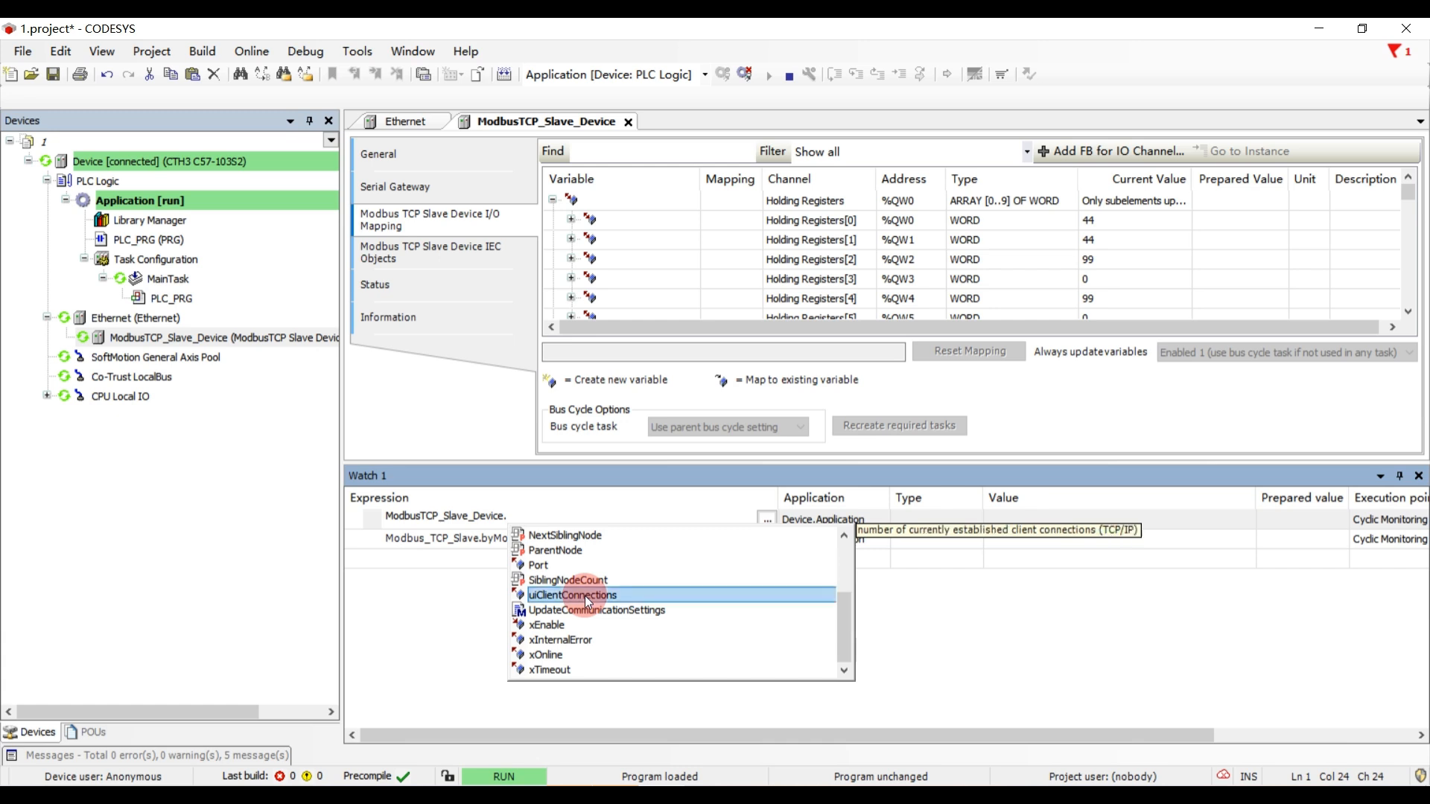
pyautogui.click(624, 539)
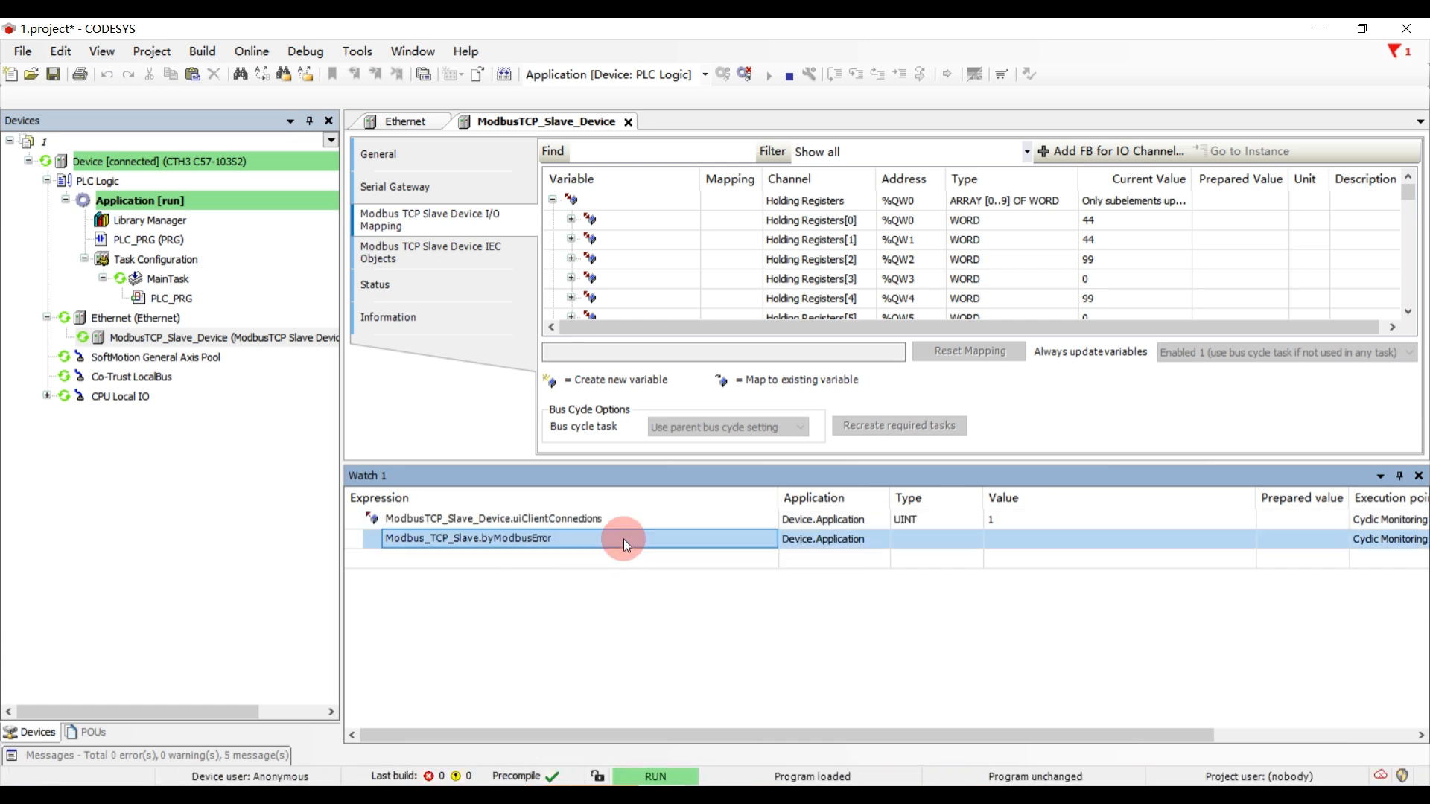
# - Replace the Modbus_TCP_Slave.byModbusError watch expression with ModbusTCP_Slave_Device.xInternalError
pyautogui.click(597, 539)
pyautogui.click(588, 524)
pyautogui.click(588, 524)
pyautogui.hotkey('ctrl', 'c')
pyautogui.click(575, 541)
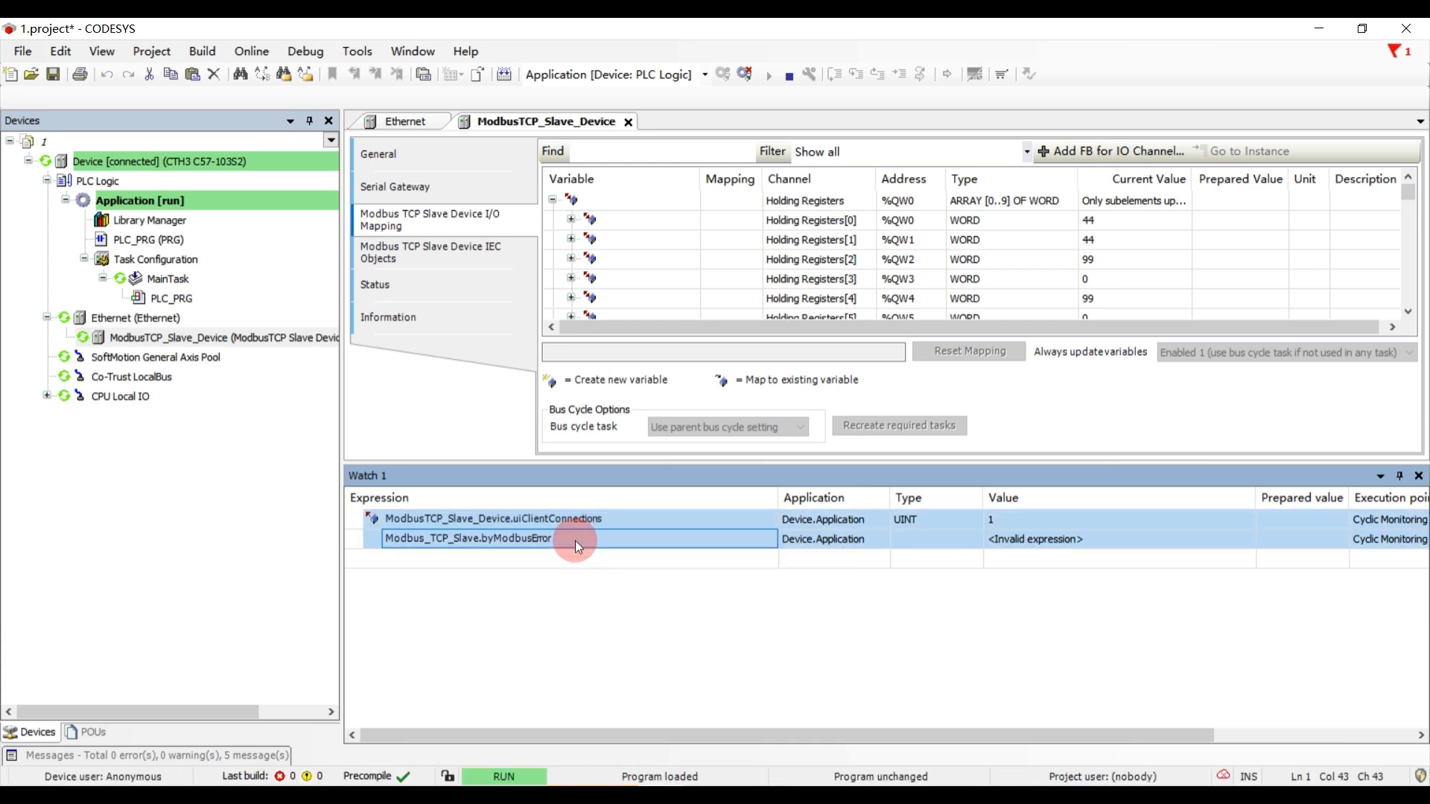
pyautogui.click(575, 540)
pyautogui.hotkey('ctrl', 'v')
pyautogui.moveTo(612, 543); pyautogui.dragTo(504, 539)
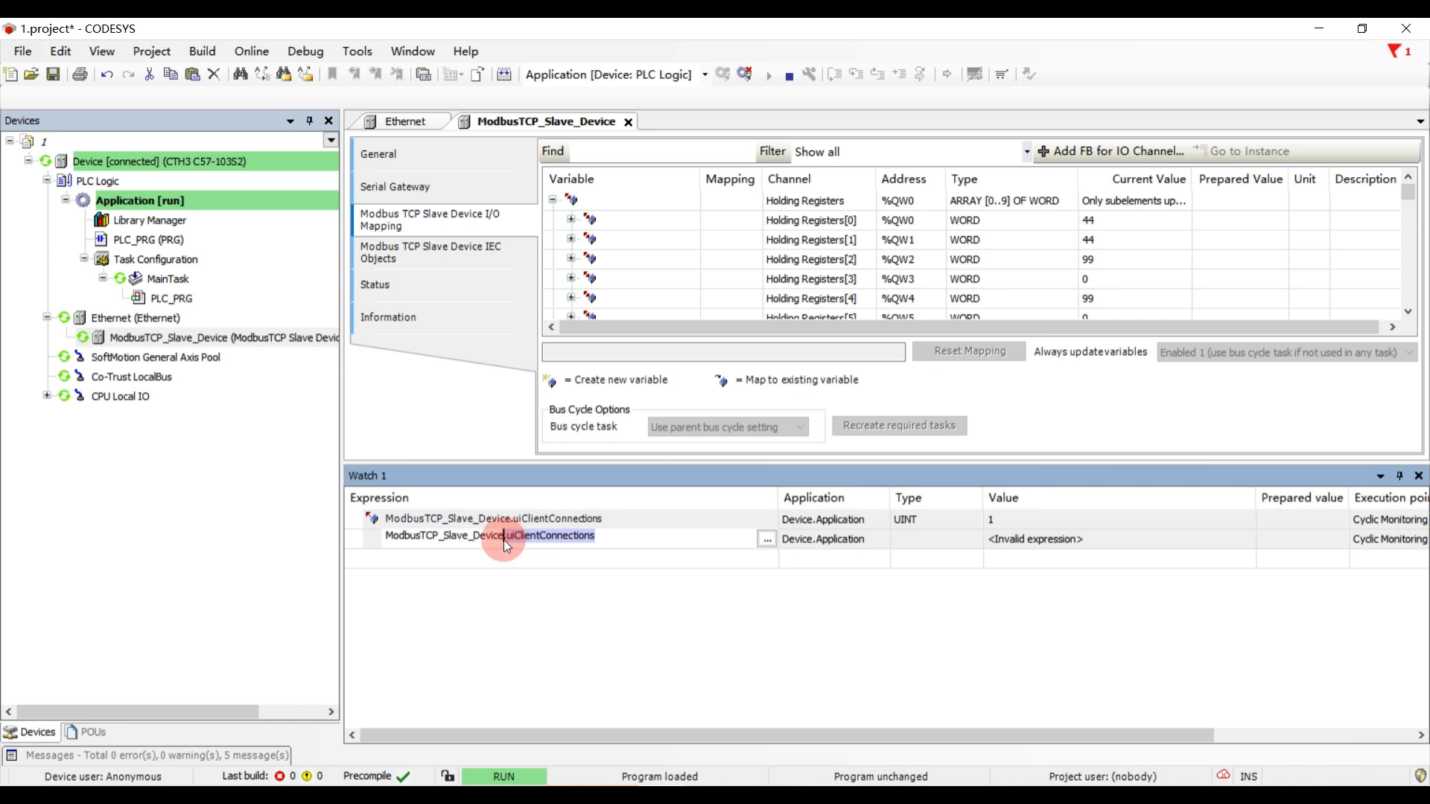
pyautogui.write('.')
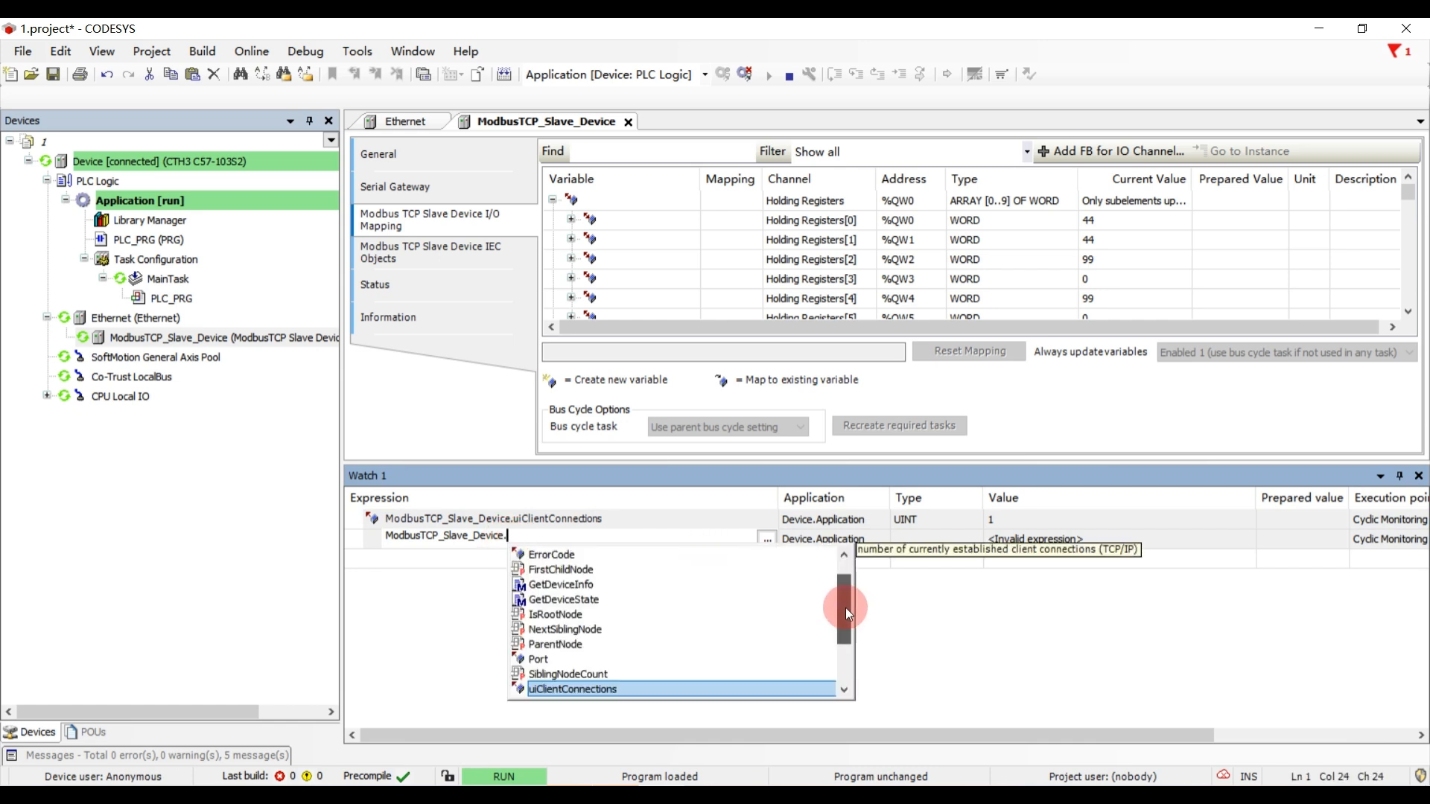
pyautogui.moveTo(846, 608); pyautogui.dragTo(846, 656)
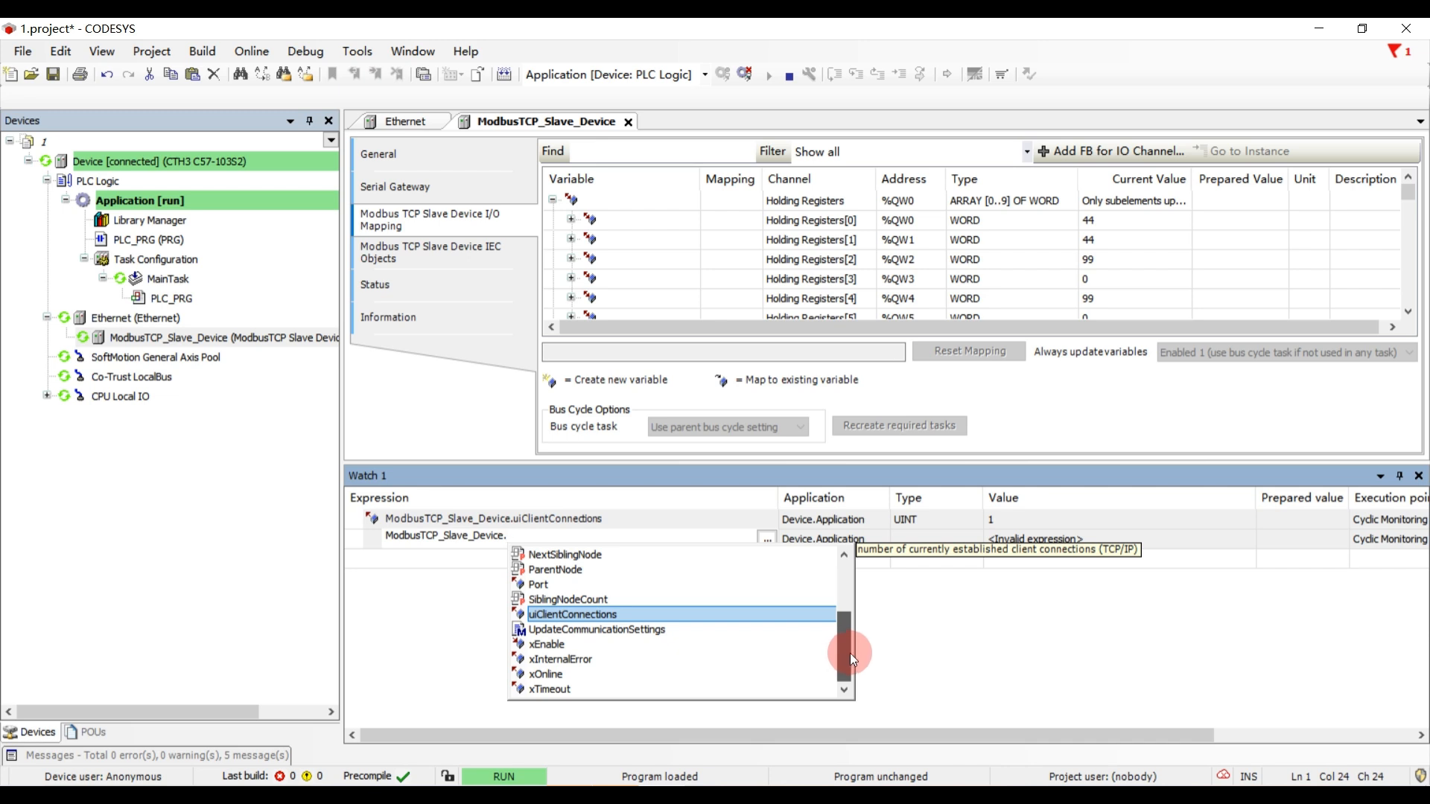
pyautogui.doubleClick(581, 658)
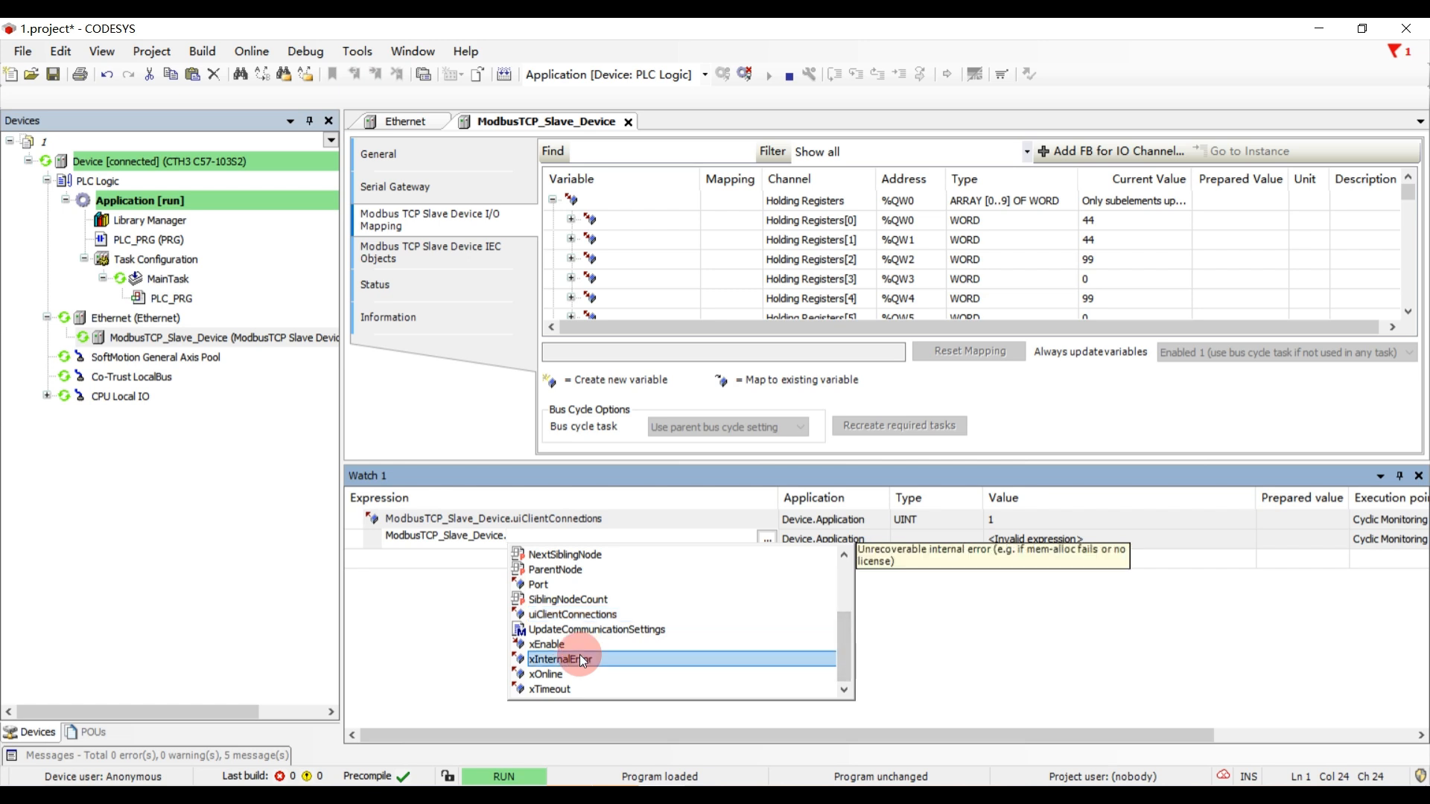
pyautogui.press('Return')
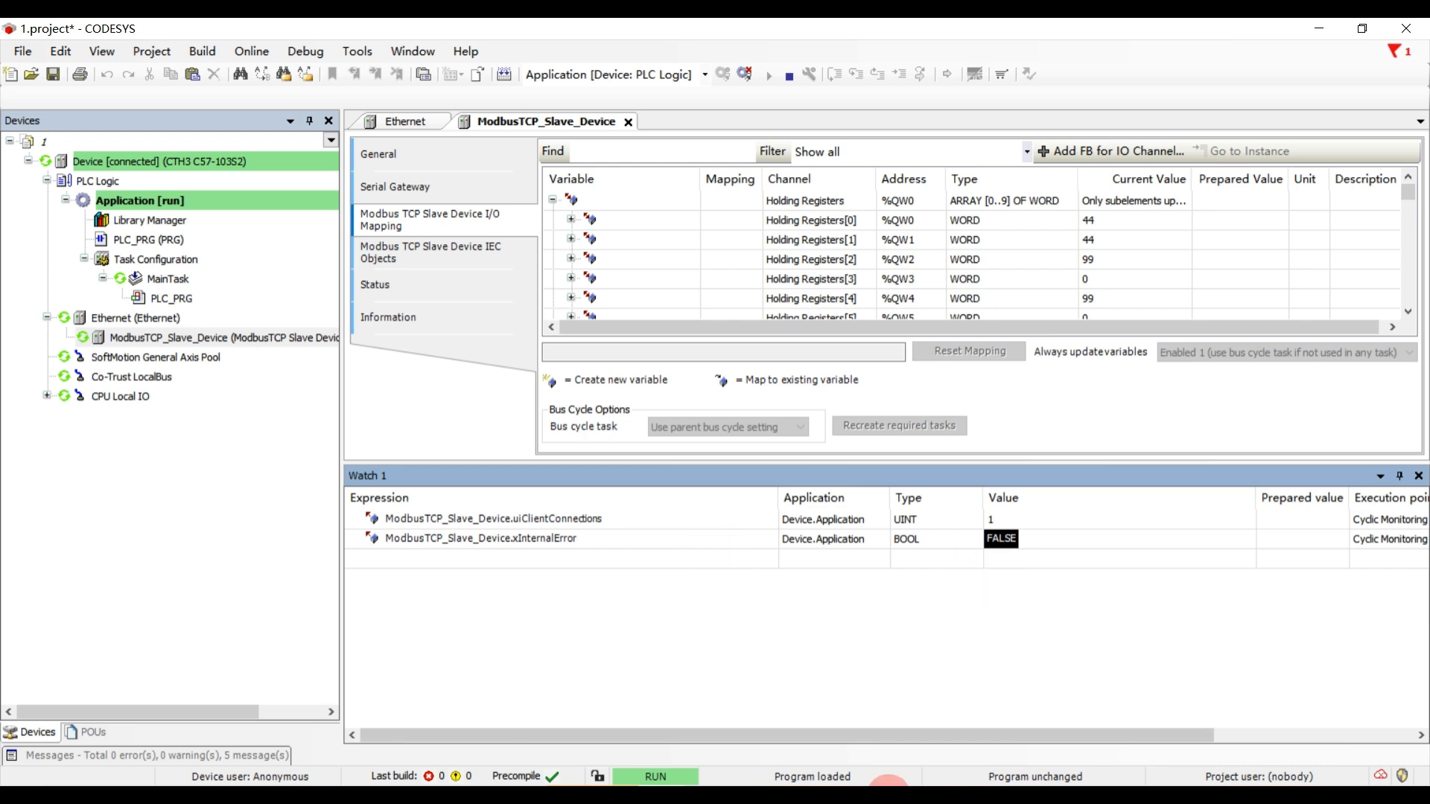
# - Switch to Modbus Poll and disconnect it from the slave, then check the client connections value in CODESYS's Watch 1
pyautogui.click(889, 796)
pyautogui.click(186, 211)
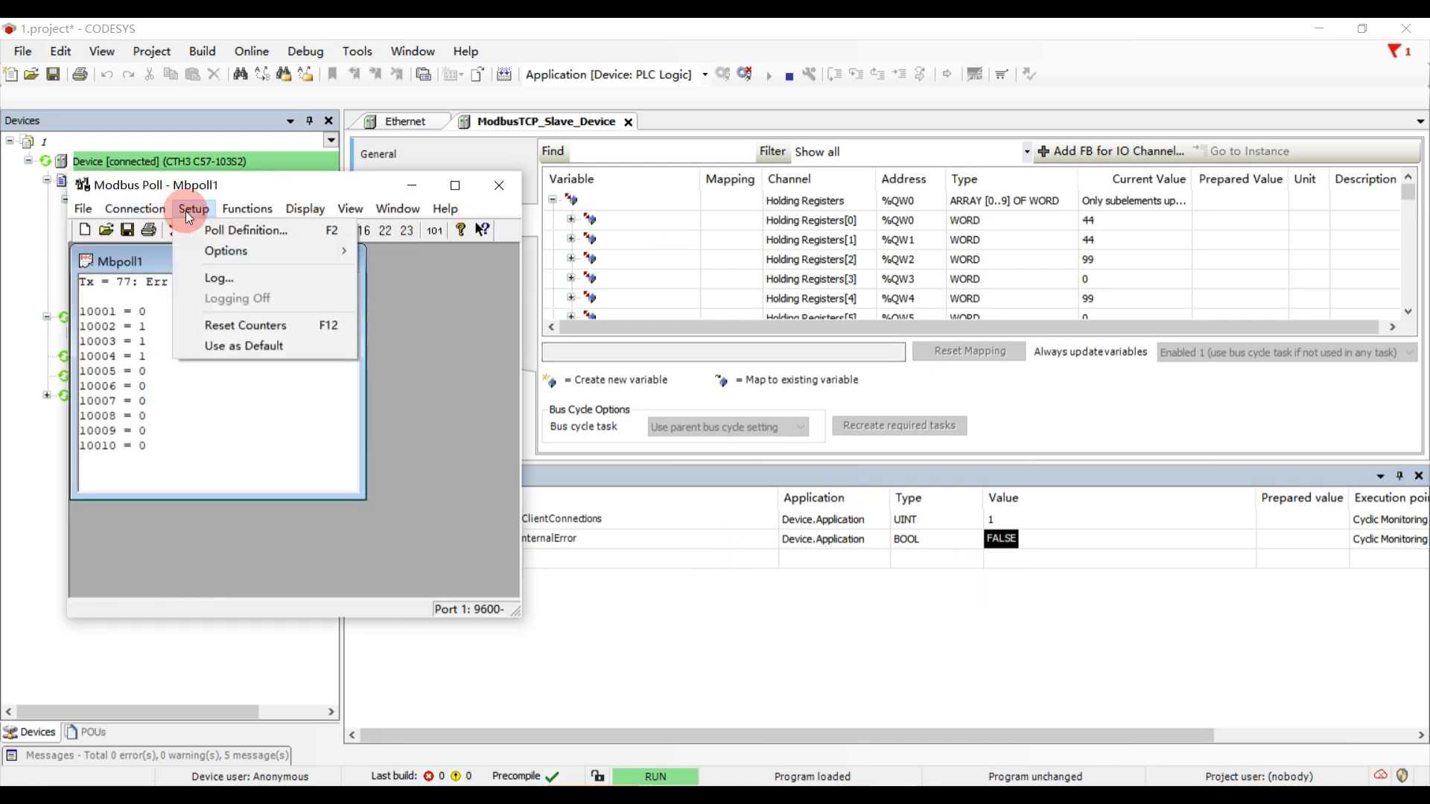
pyautogui.click(166, 248)
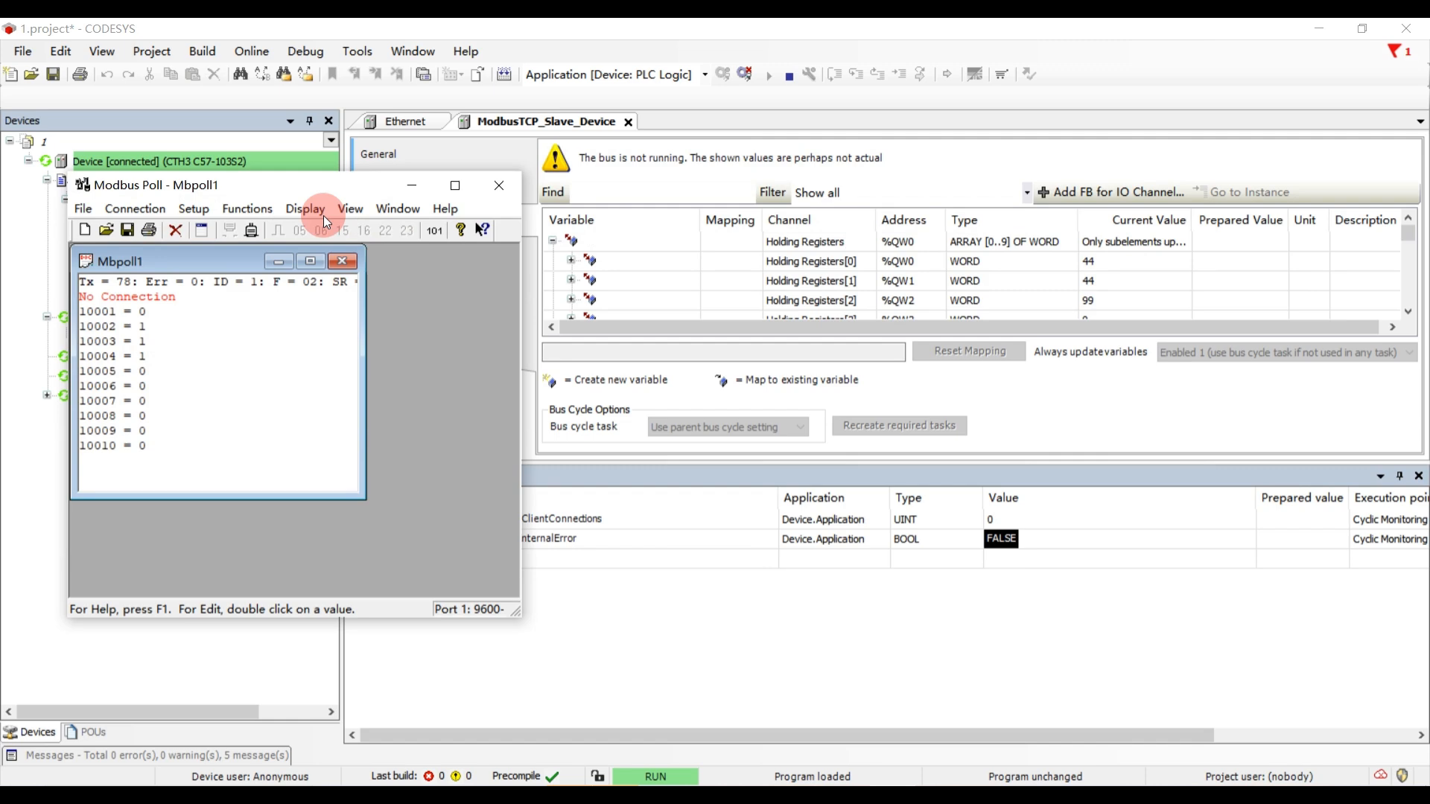
pyautogui.click(412, 187)
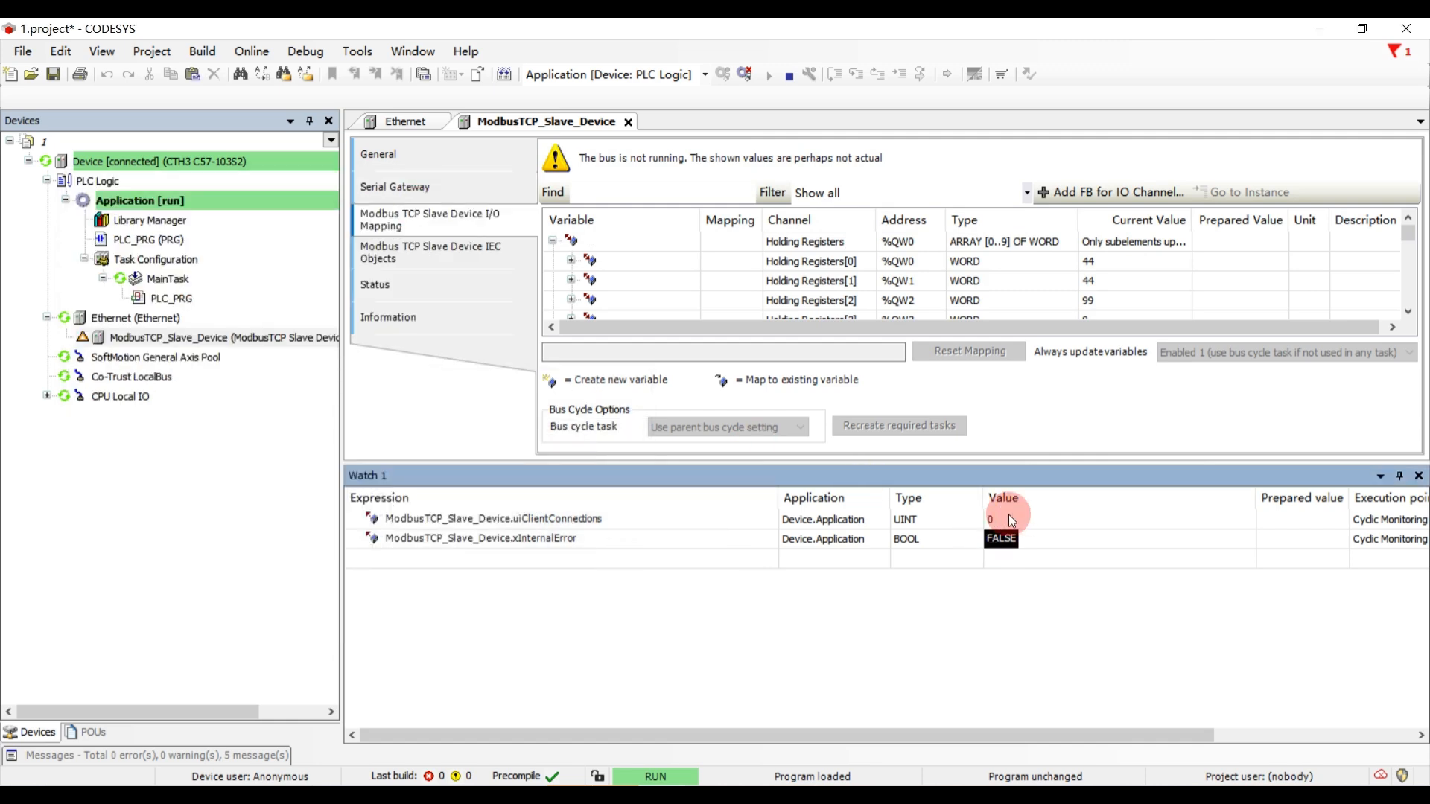
# - Reconnect Modbus Poll over TCP/IP to 192.168.1.10 on port 502 and return to the watch list in CODESYS
pyautogui.click(889, 795)
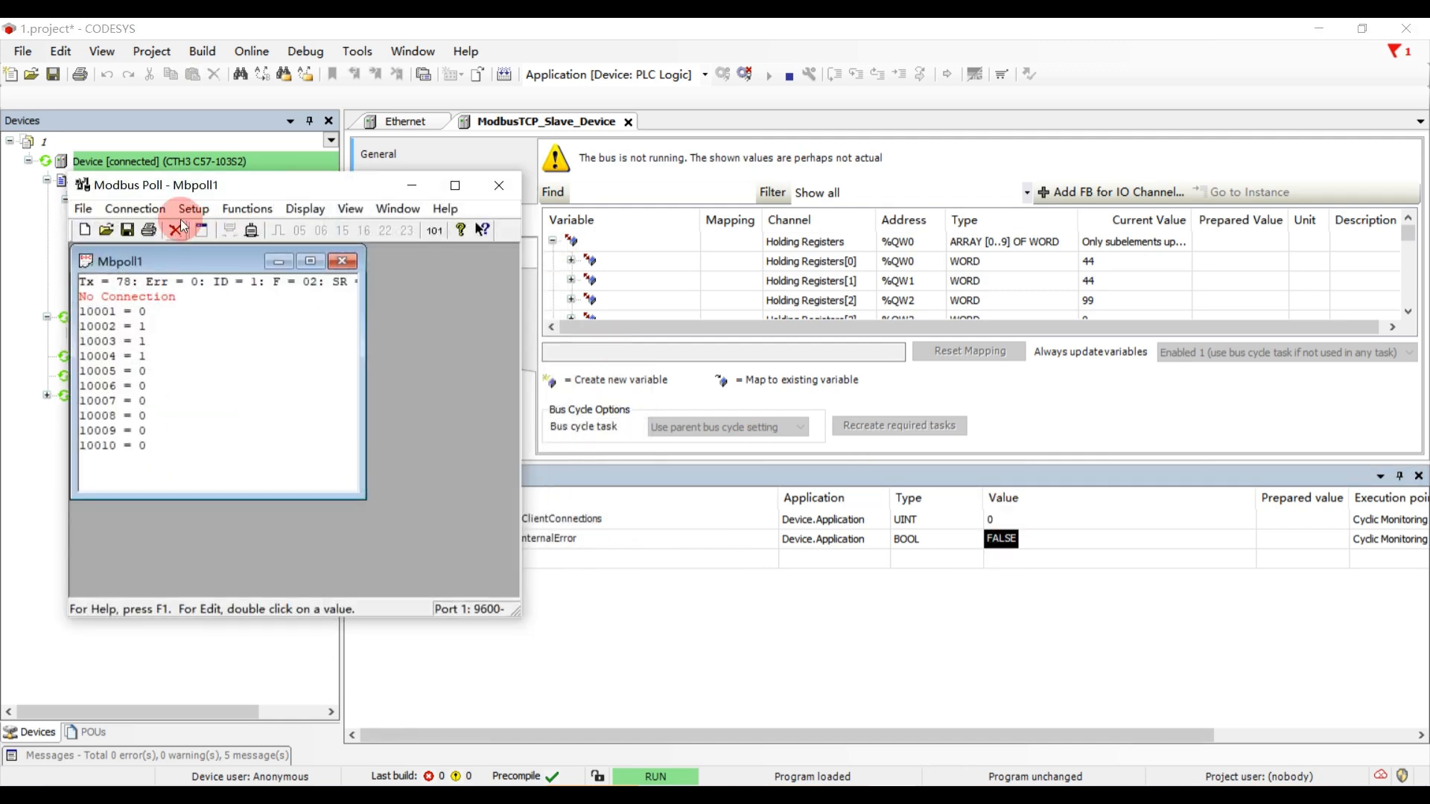
pyautogui.click(151, 212)
pyautogui.click(160, 231)
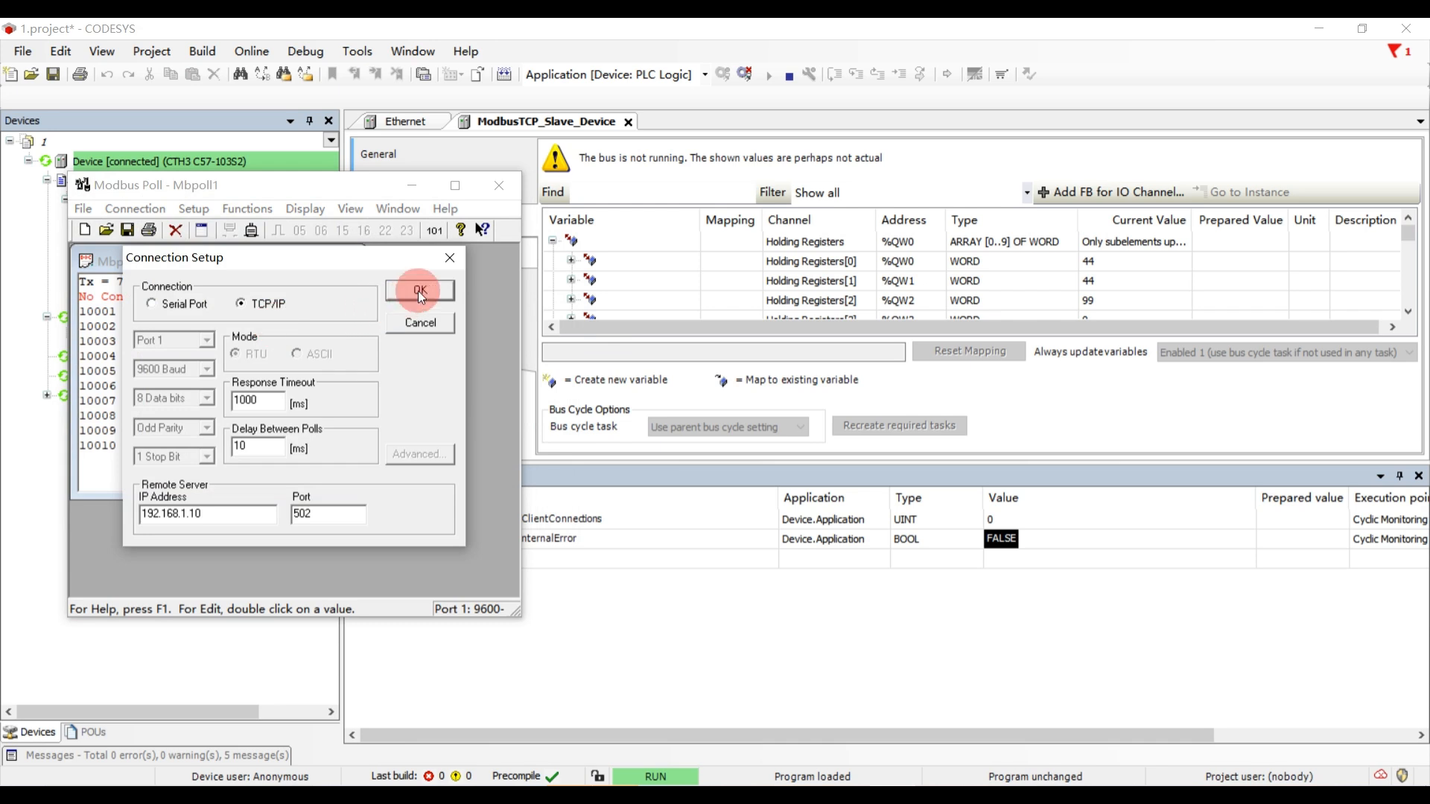
pyautogui.click(418, 290)
pyautogui.click(424, 184)
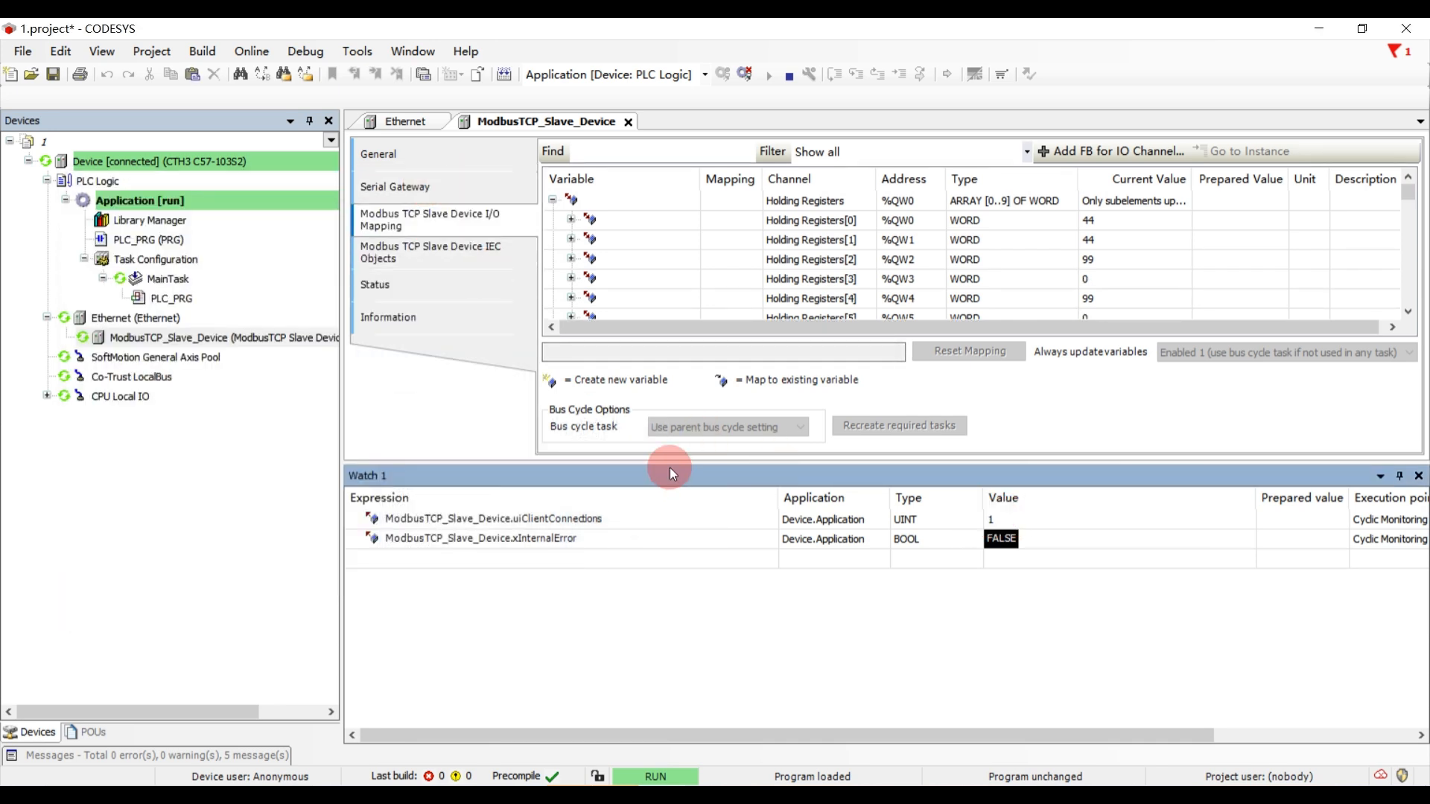
# - Open the Library Manager, look through the application's libraries and enlarge the library list area
pyautogui.doubleClick(213, 225)
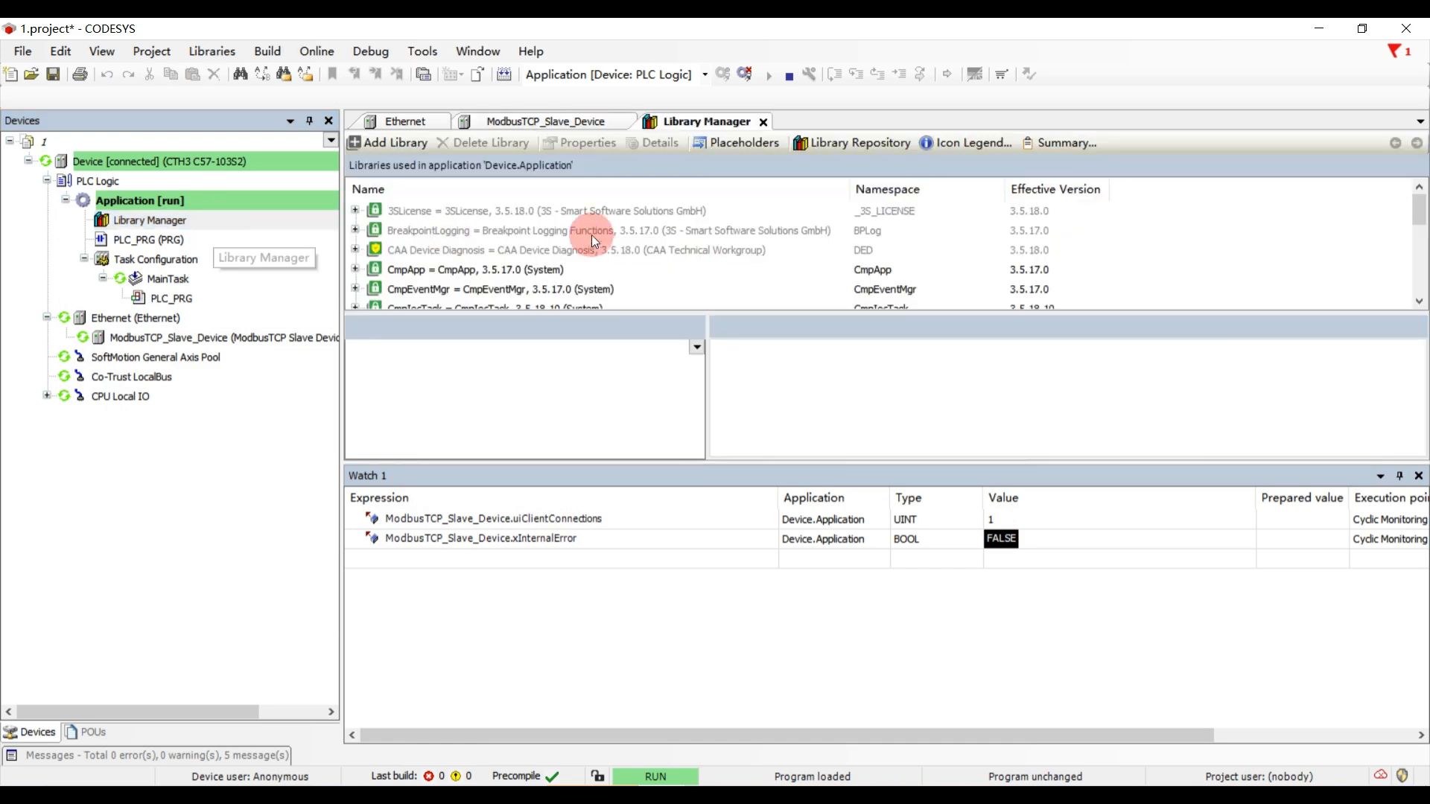
pyautogui.scroll(-4, 565, 262)
pyautogui.scroll(3, 552, 263)
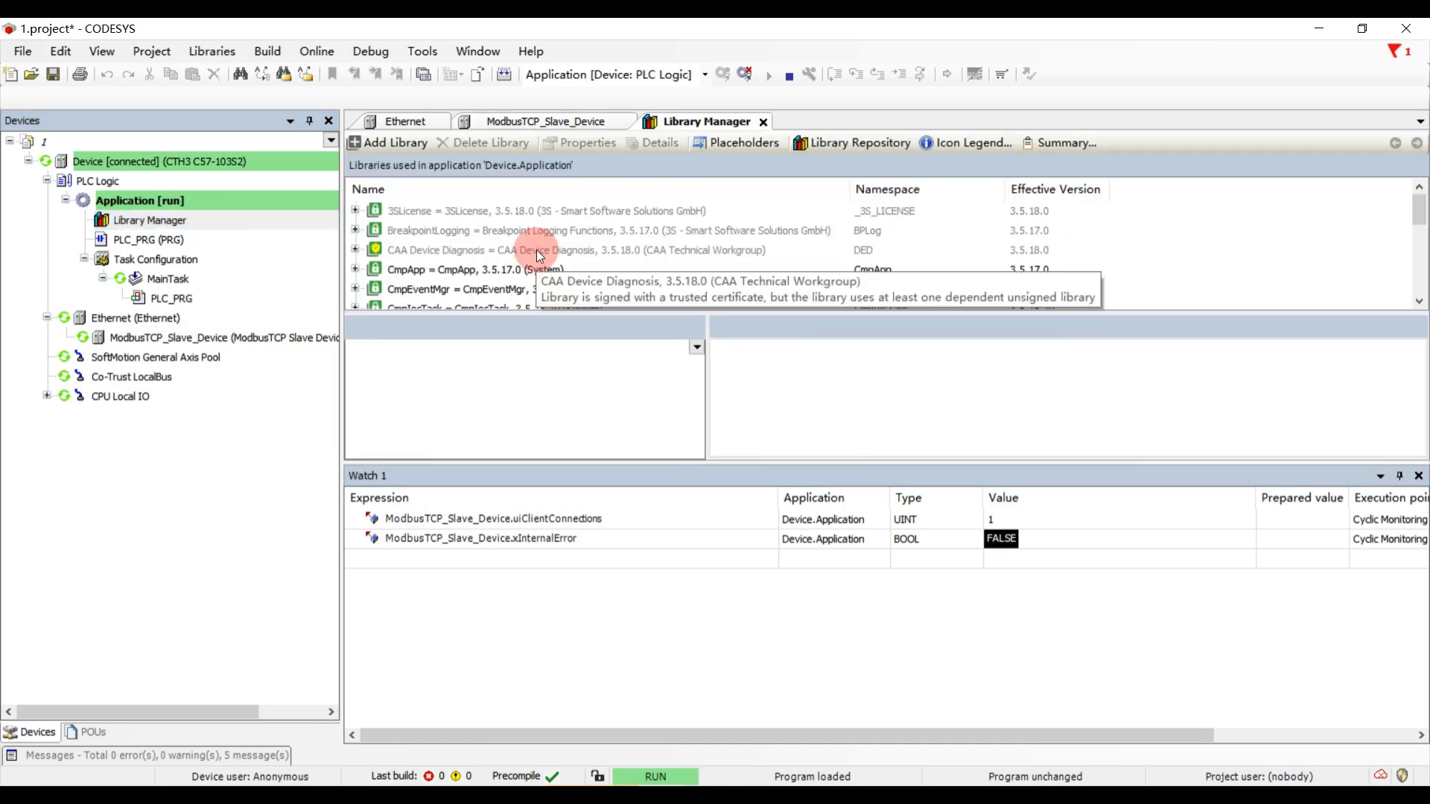
pyautogui.scroll(-10, 540, 255)
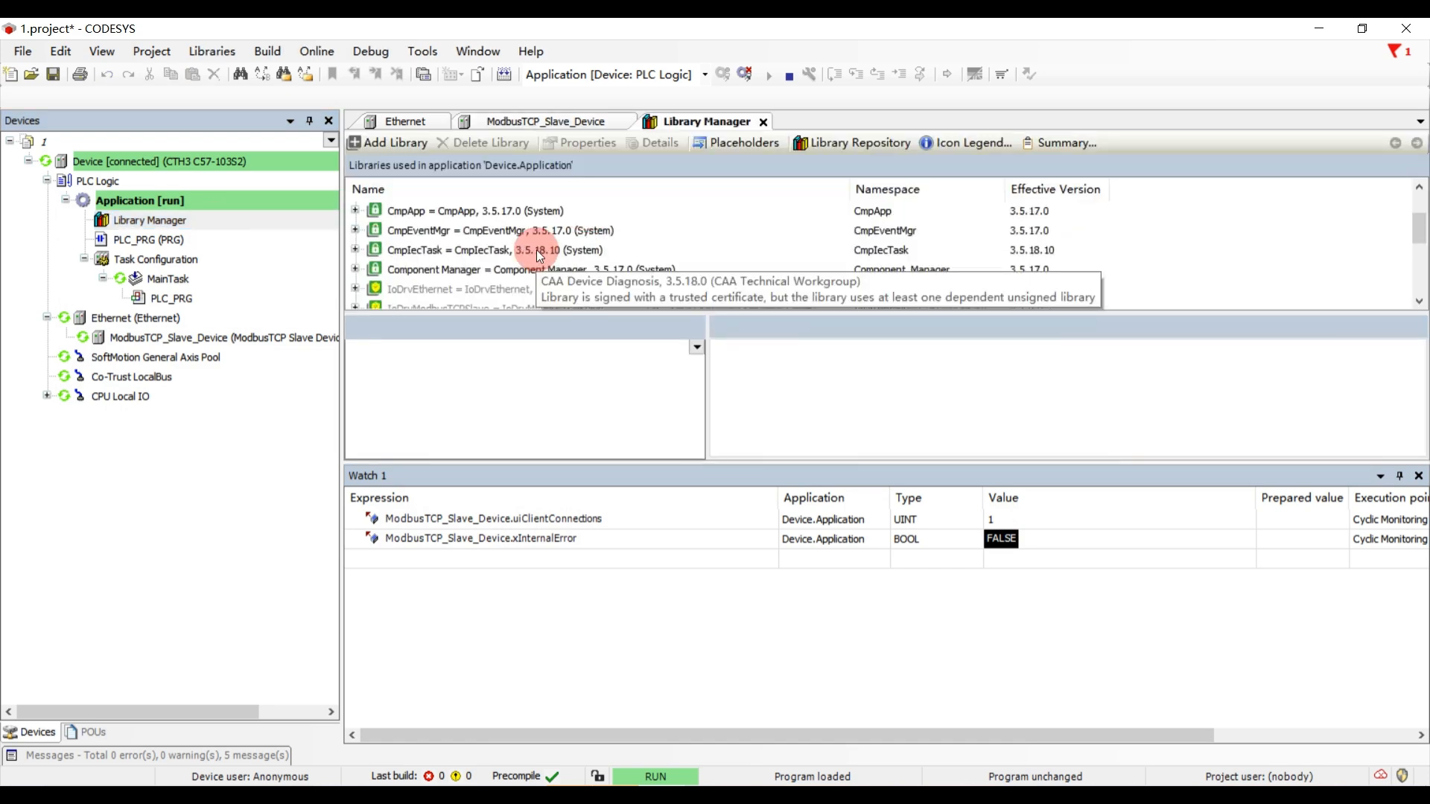
pyautogui.scroll(2, 495, 263)
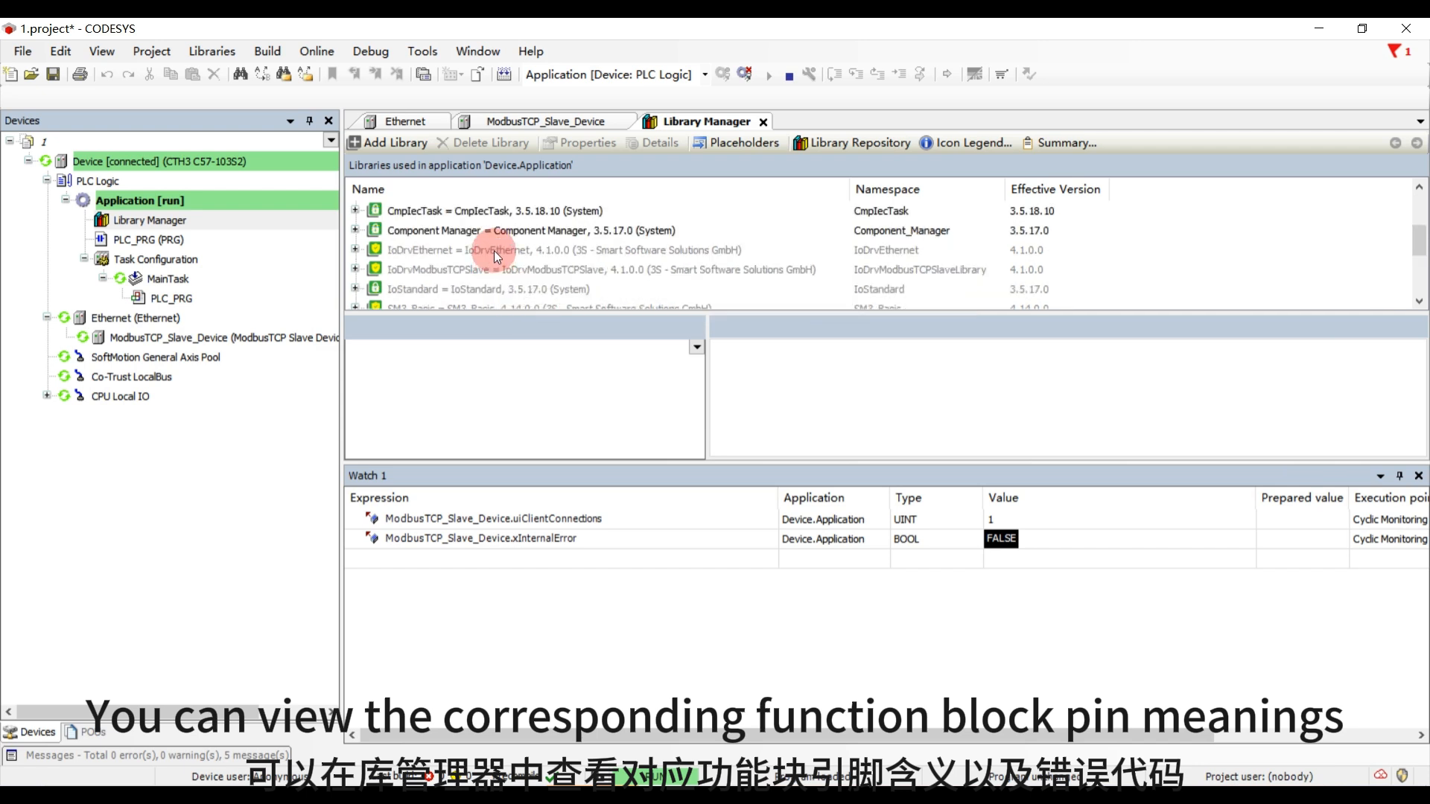
pyautogui.scroll(1, 507, 296)
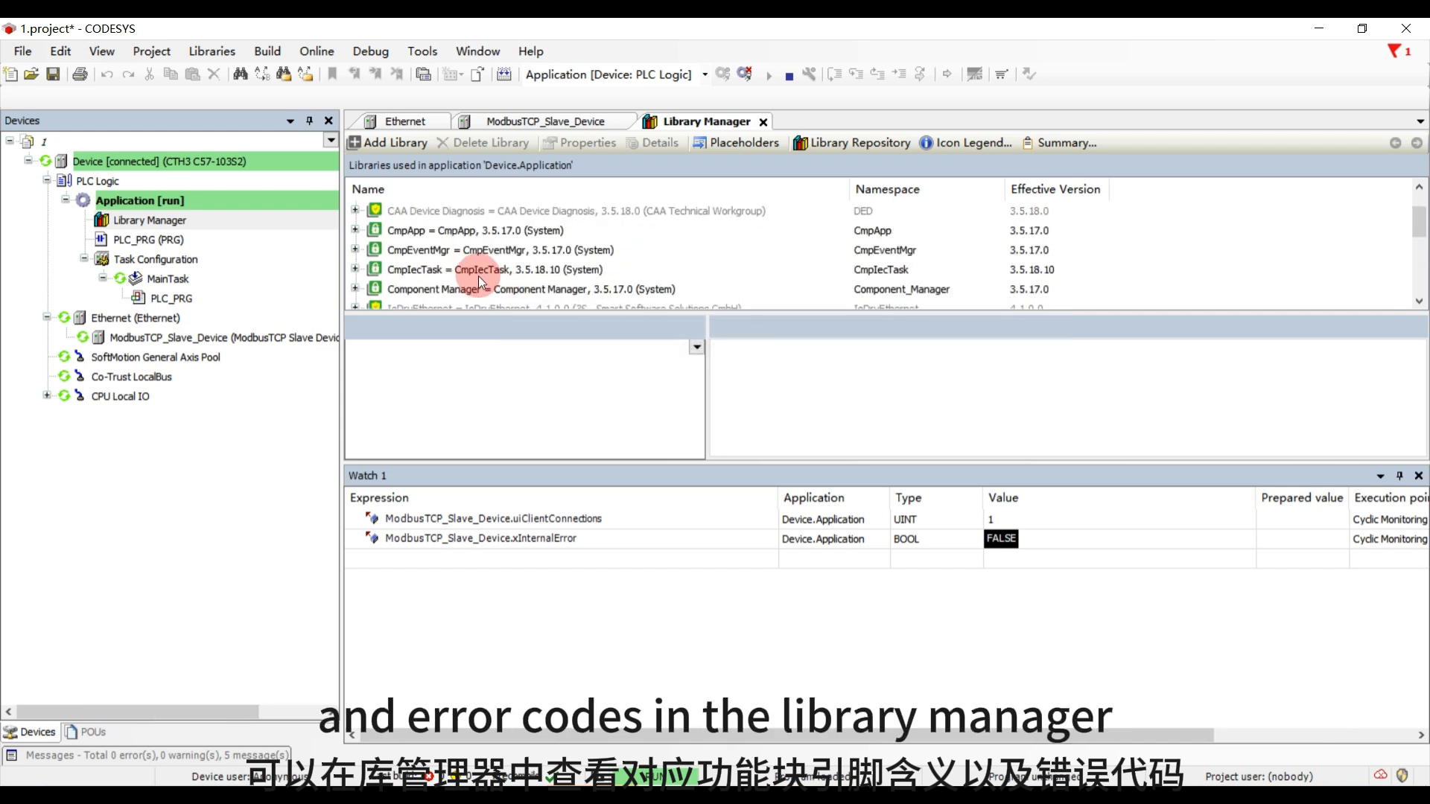
pyautogui.scroll(1, 479, 276)
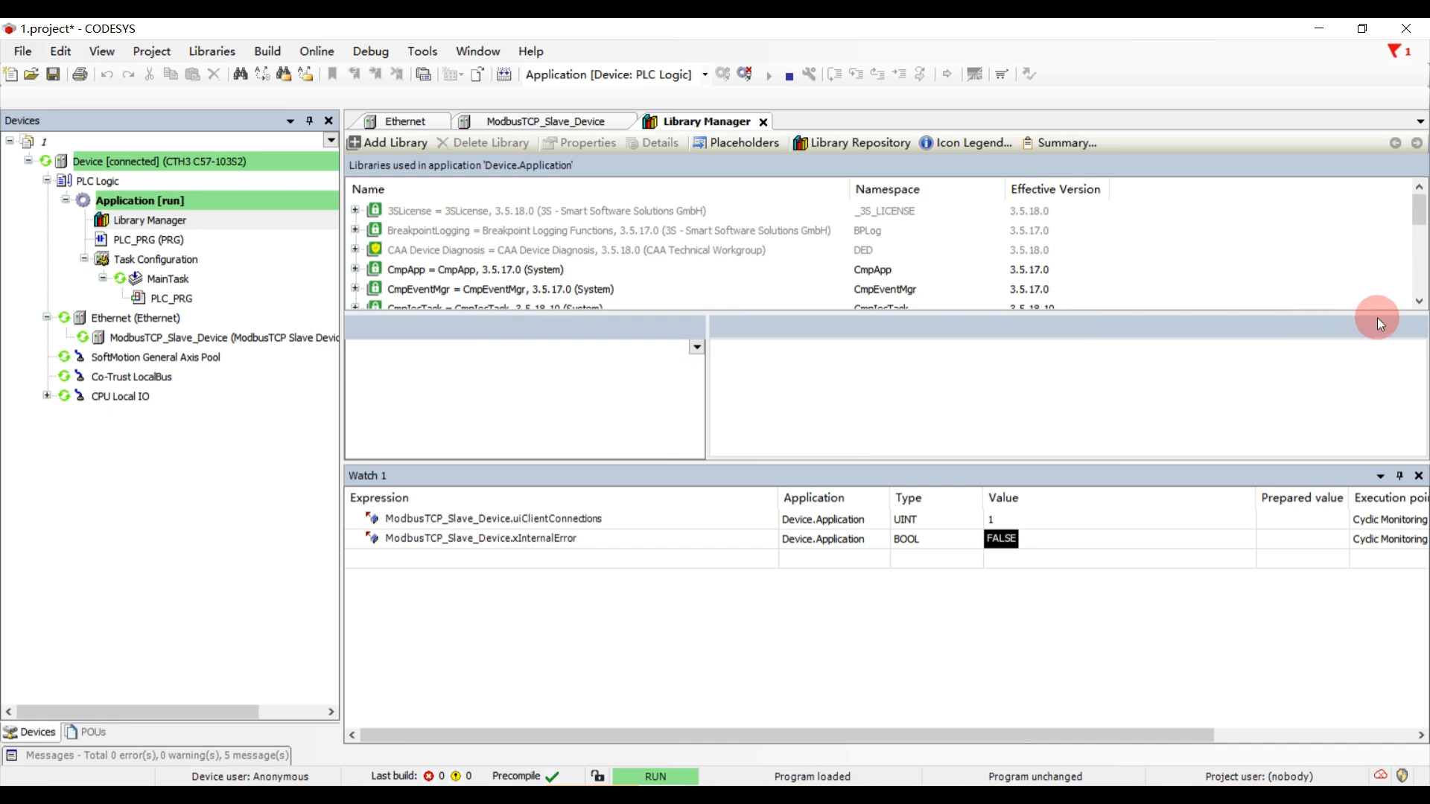
pyautogui.moveTo(1370, 315); pyautogui.dragTo(1350, 421)
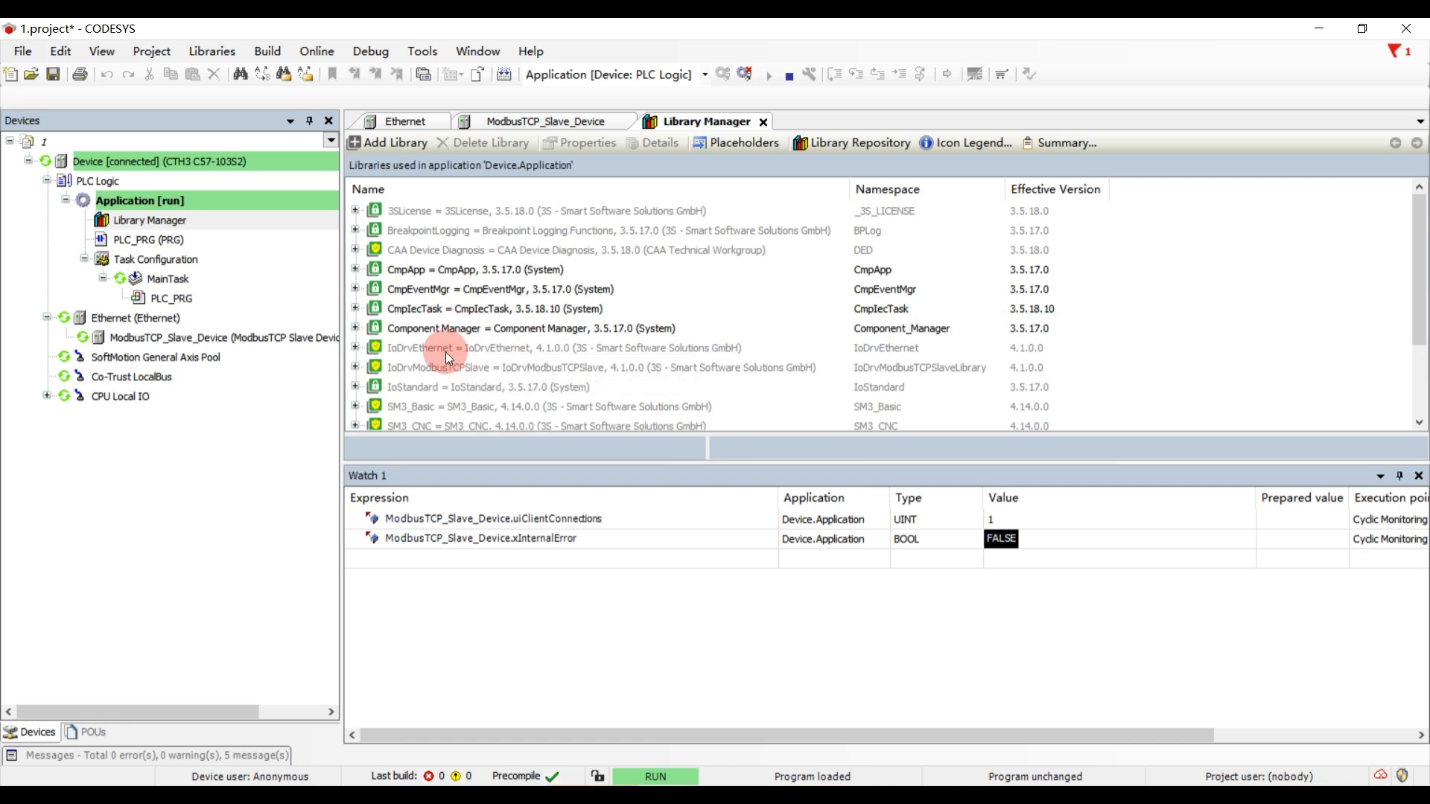
# - Select the IoDrvModbusTCPSlave library and expand its entry to view the libraries it references
pyautogui.click(394, 368)
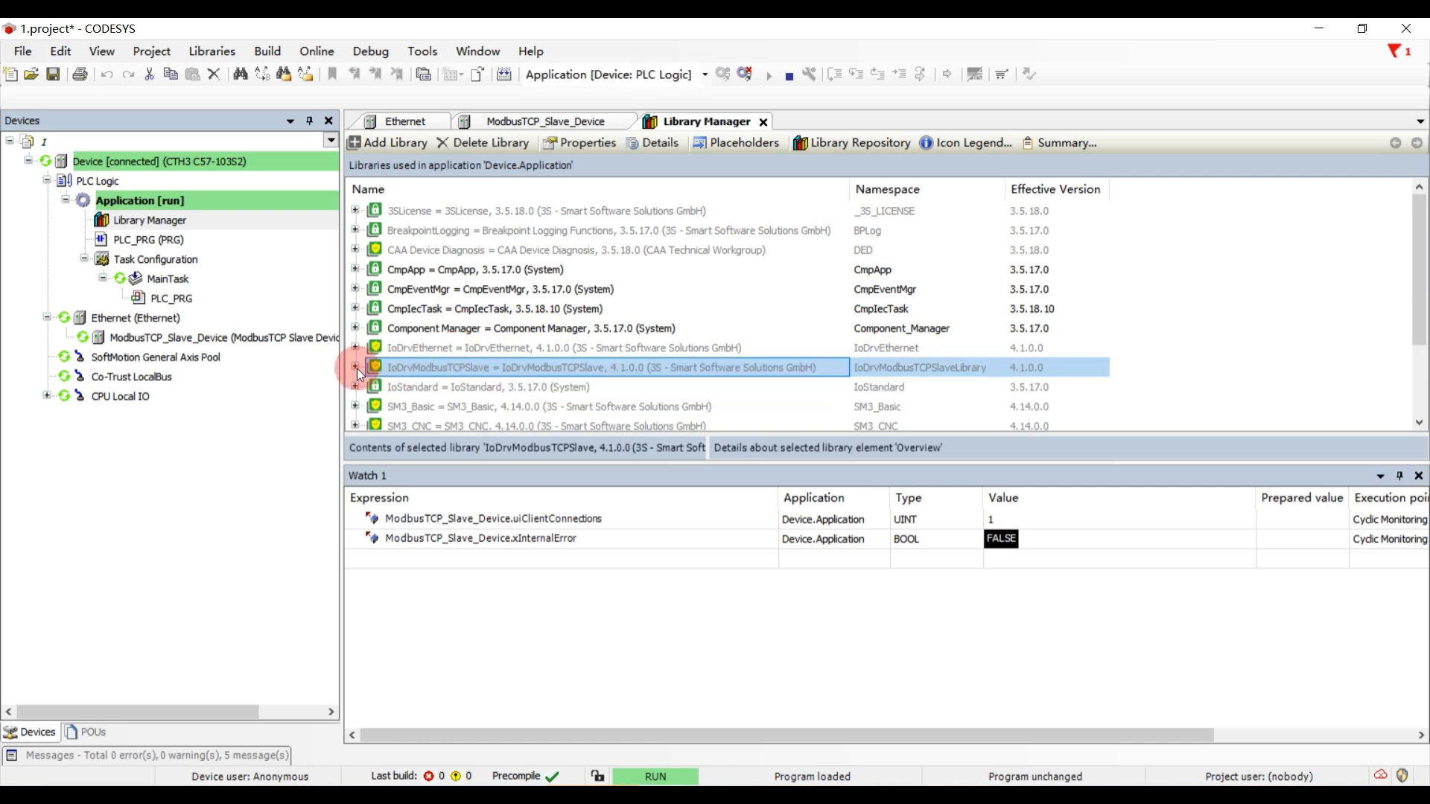
pyautogui.click(355, 368)
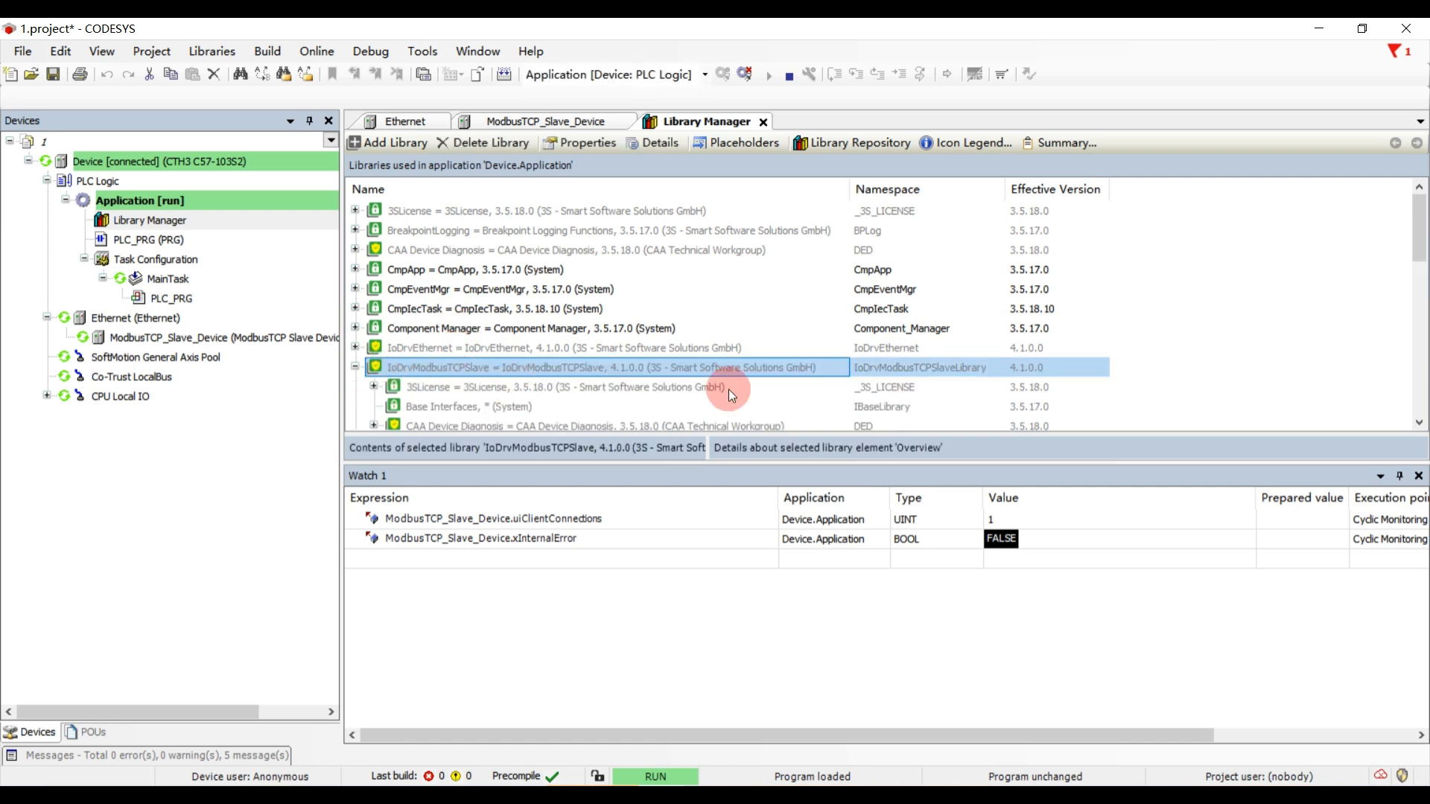
pyautogui.scroll(-2, 879, 388)
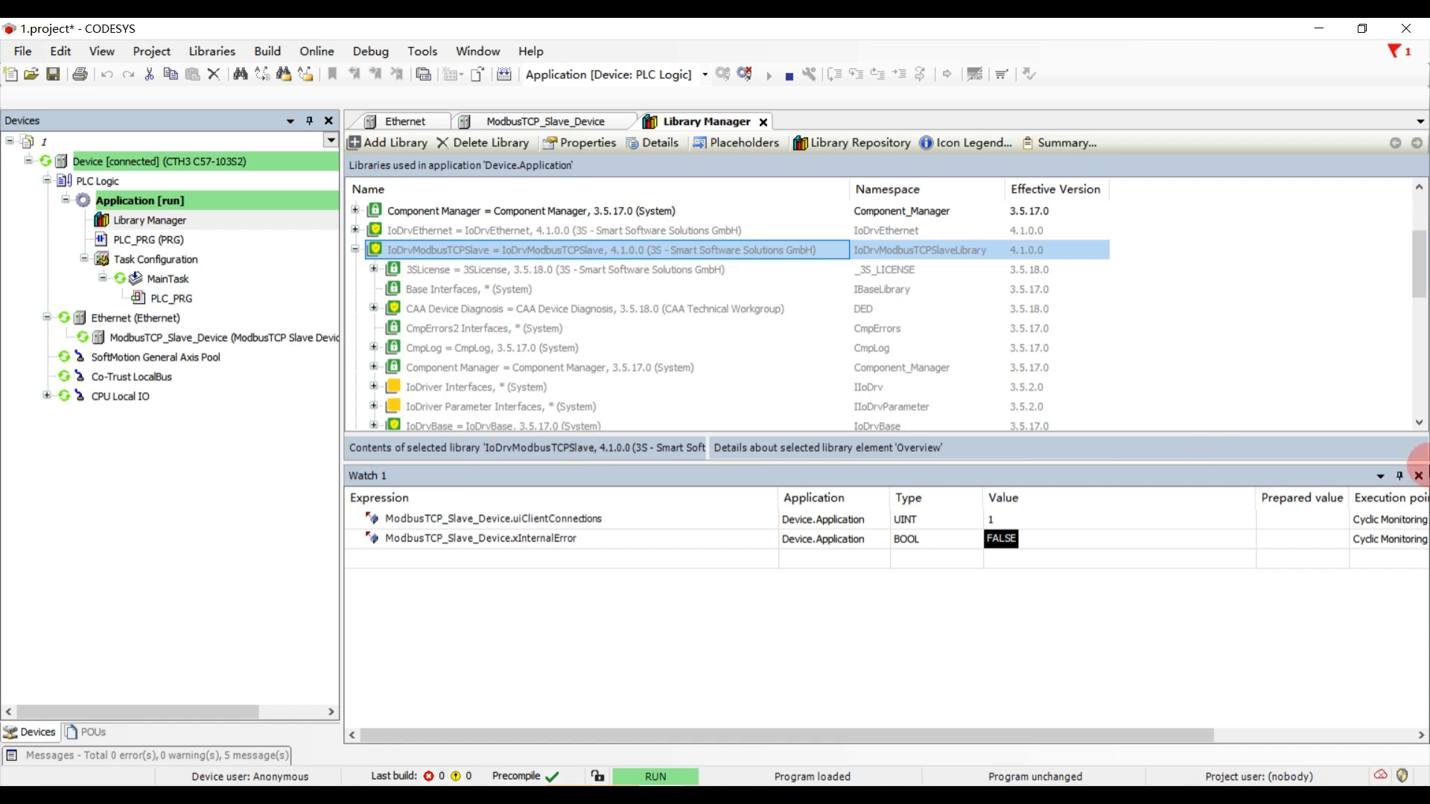
# - Close Watch 1 and inspect DeviceStatusT and the Library Information folder in the IoDrvModbusTCPSlave library's contents
pyautogui.click(1420, 477)
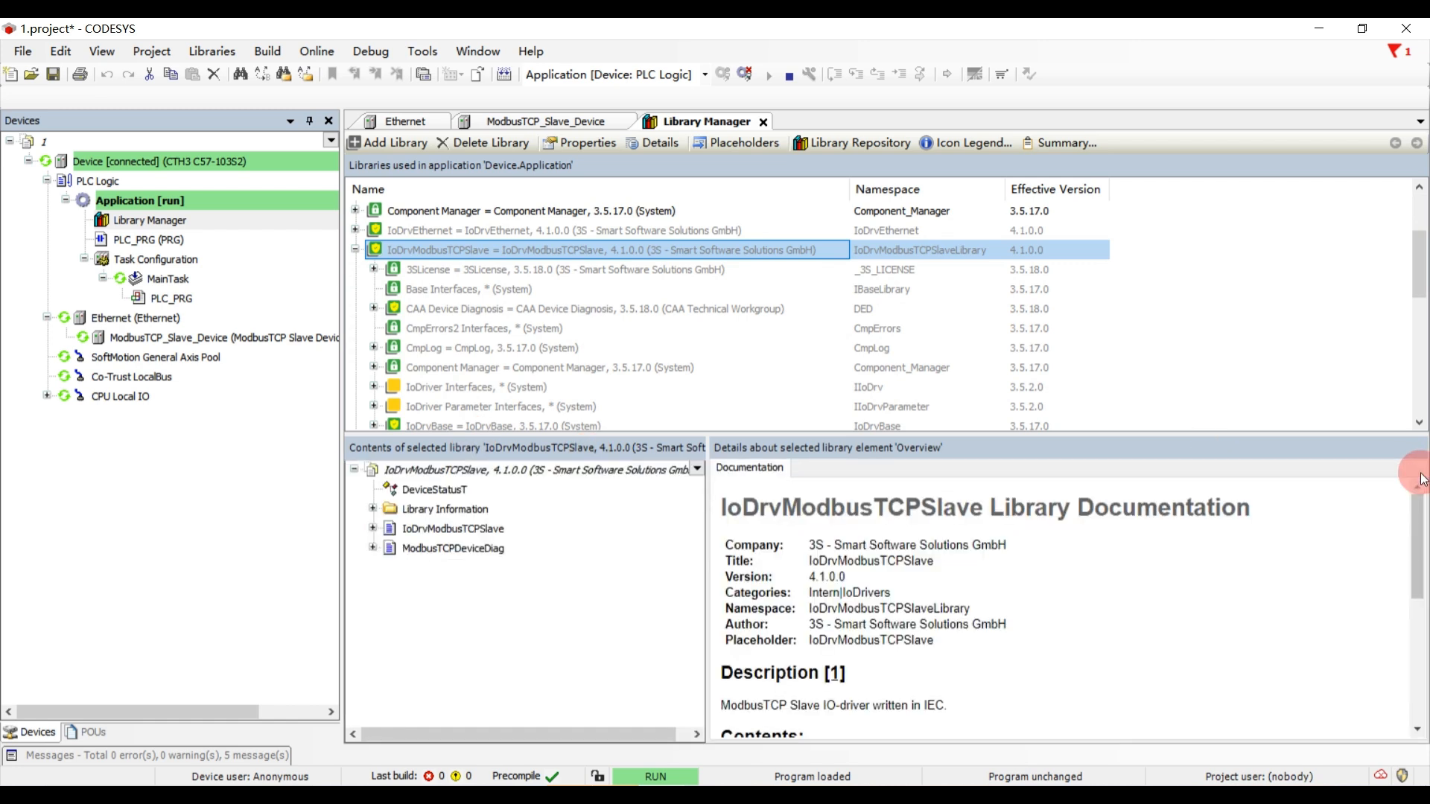
pyautogui.click(413, 493)
pyautogui.click(373, 510)
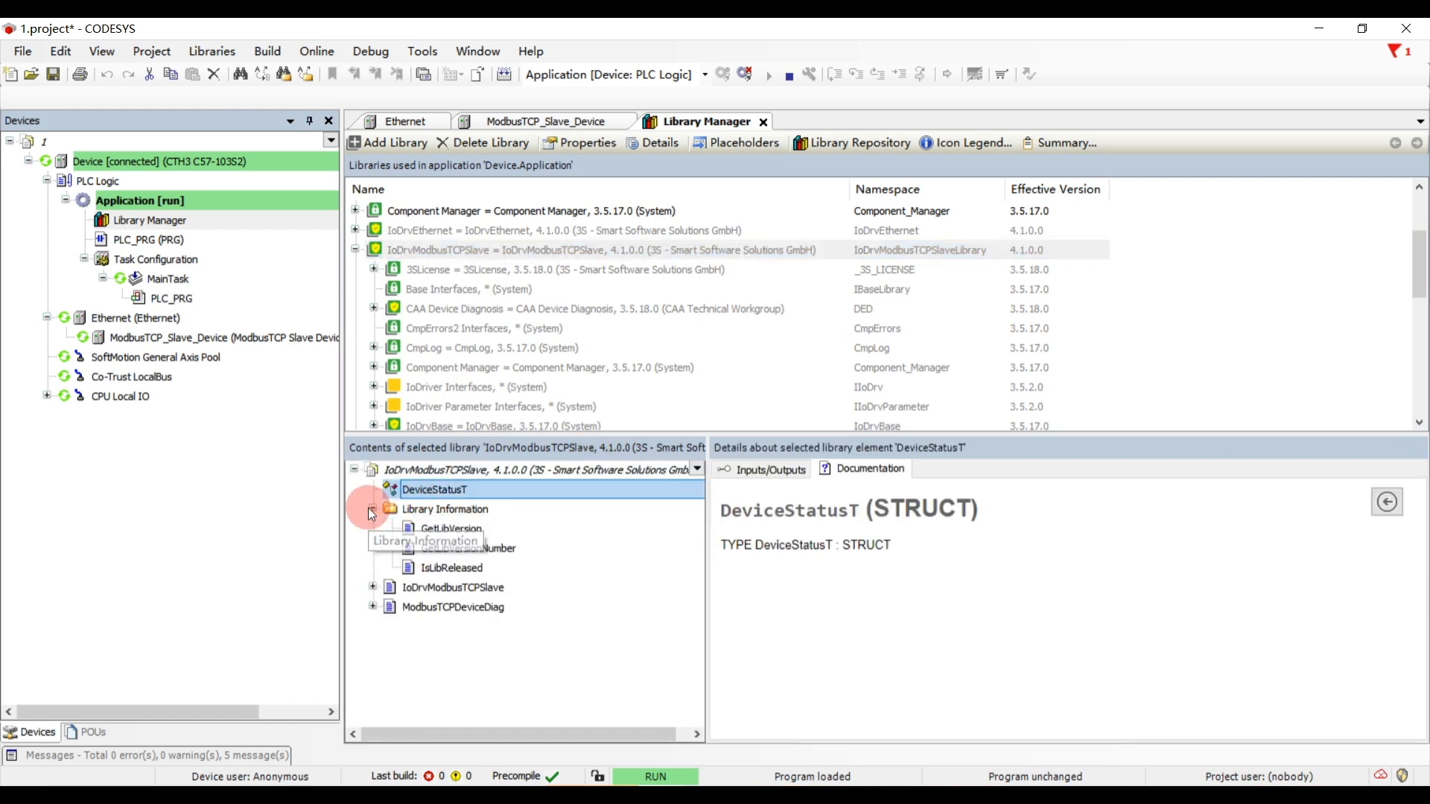
# - Expand the IoDrvModbusTCPSlave block, its Enable property and ModbusTCPDeviceDiag, and view the UpdateCommunicationSettings method's documentation
pyautogui.click(372, 588)
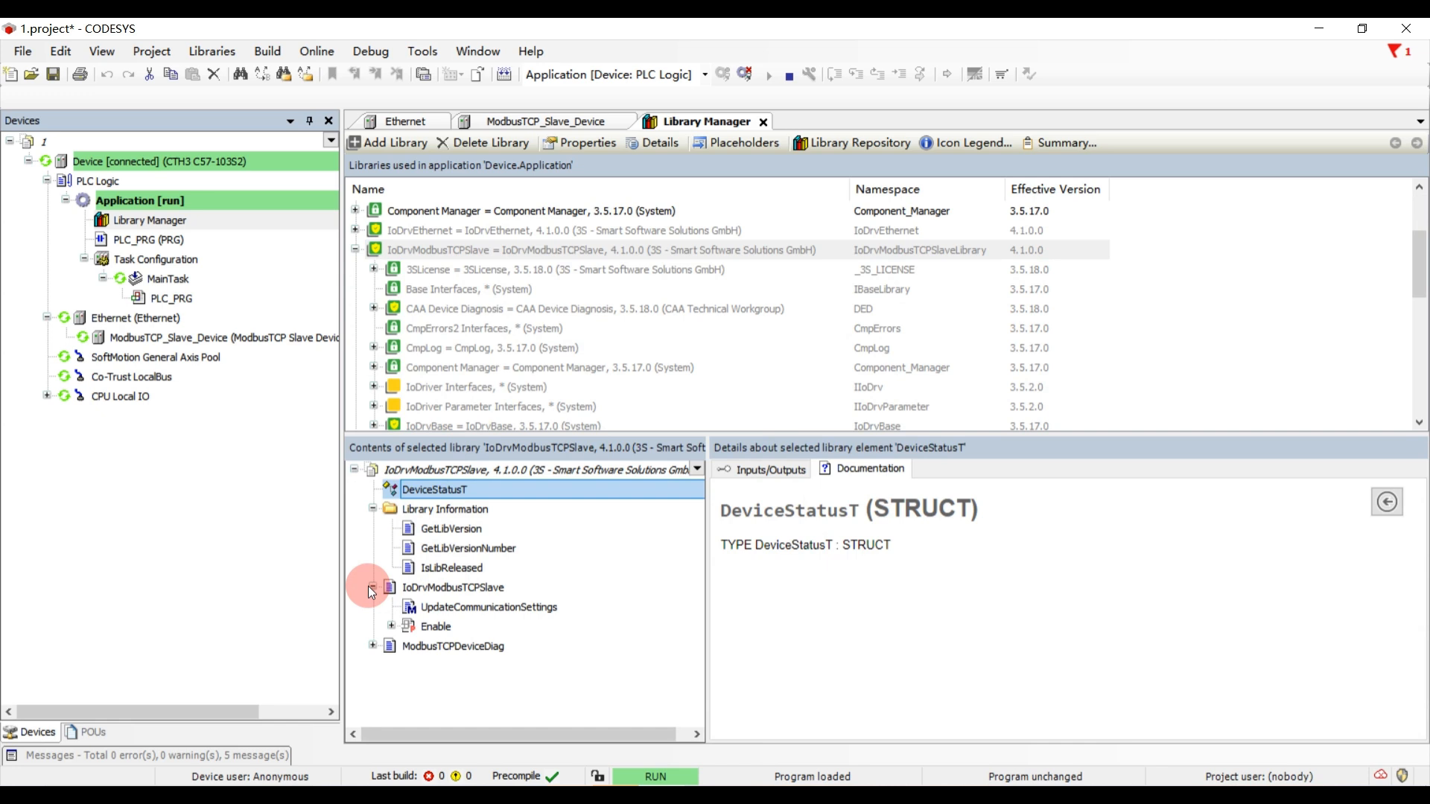
pyautogui.click(456, 608)
pyautogui.click(391, 626)
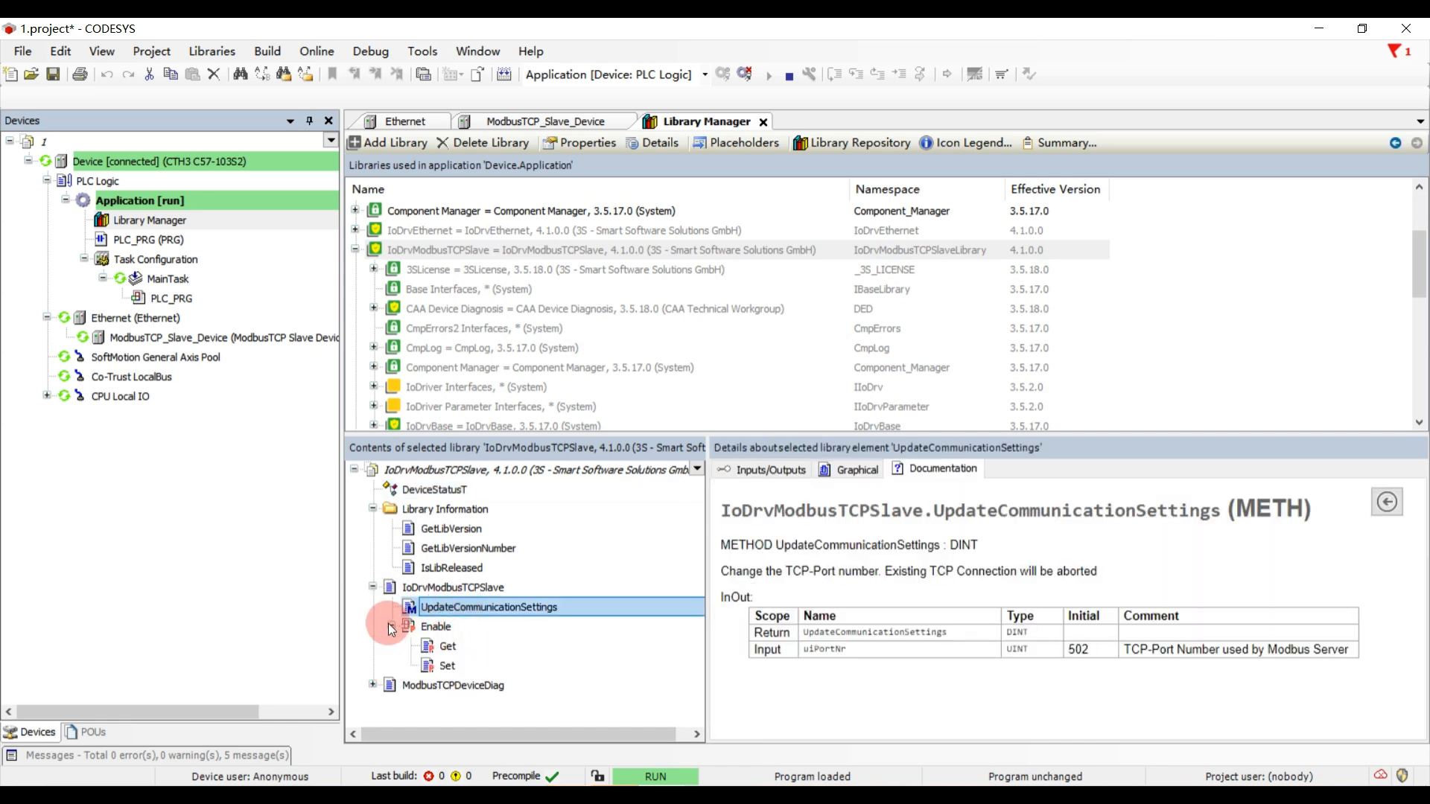
pyautogui.click(372, 684)
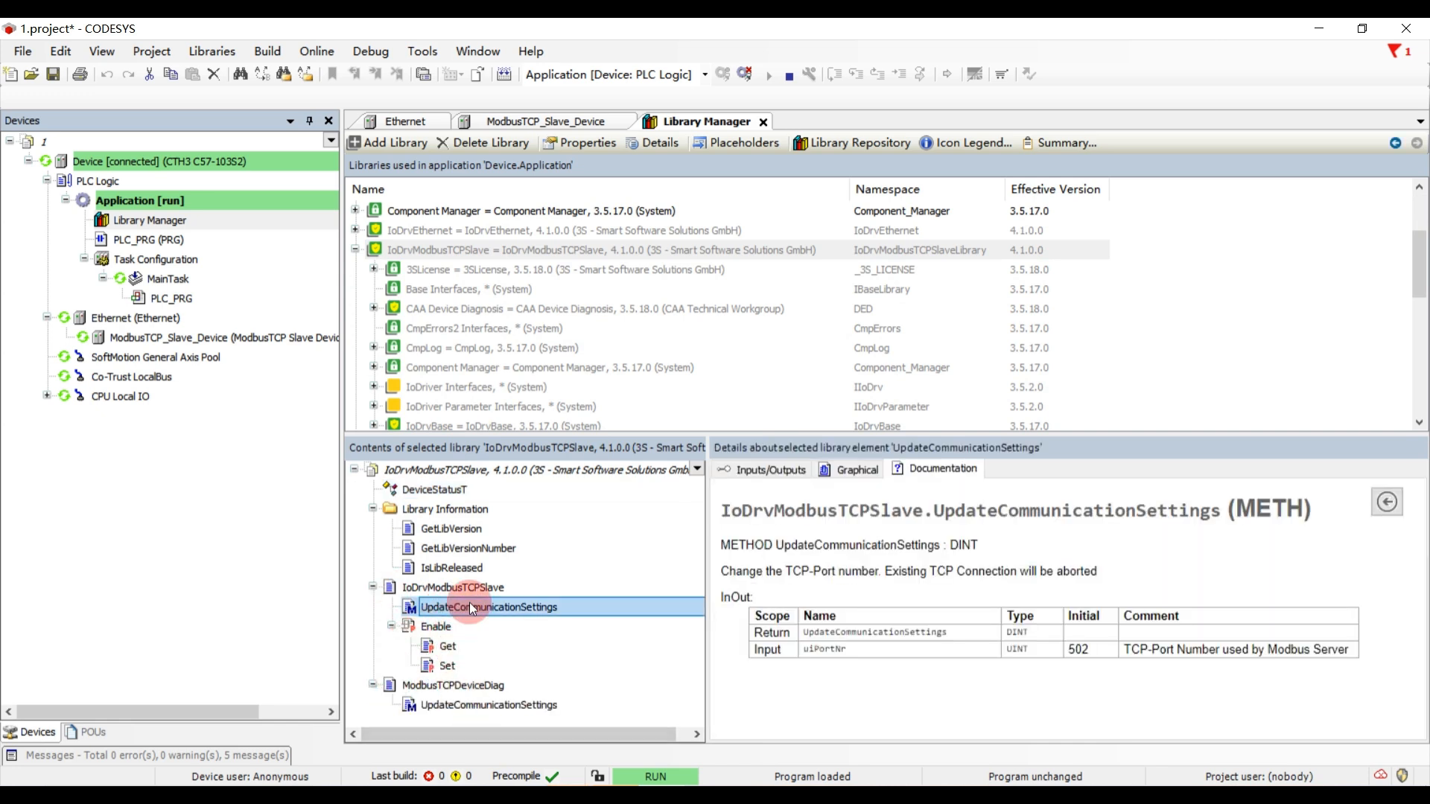
# - Review the documentation of DeviceStatusT and of the Library Information folder's functions GetLibVersion, GetLibVersionNumber and IsLibReleased
pyautogui.click(413, 491)
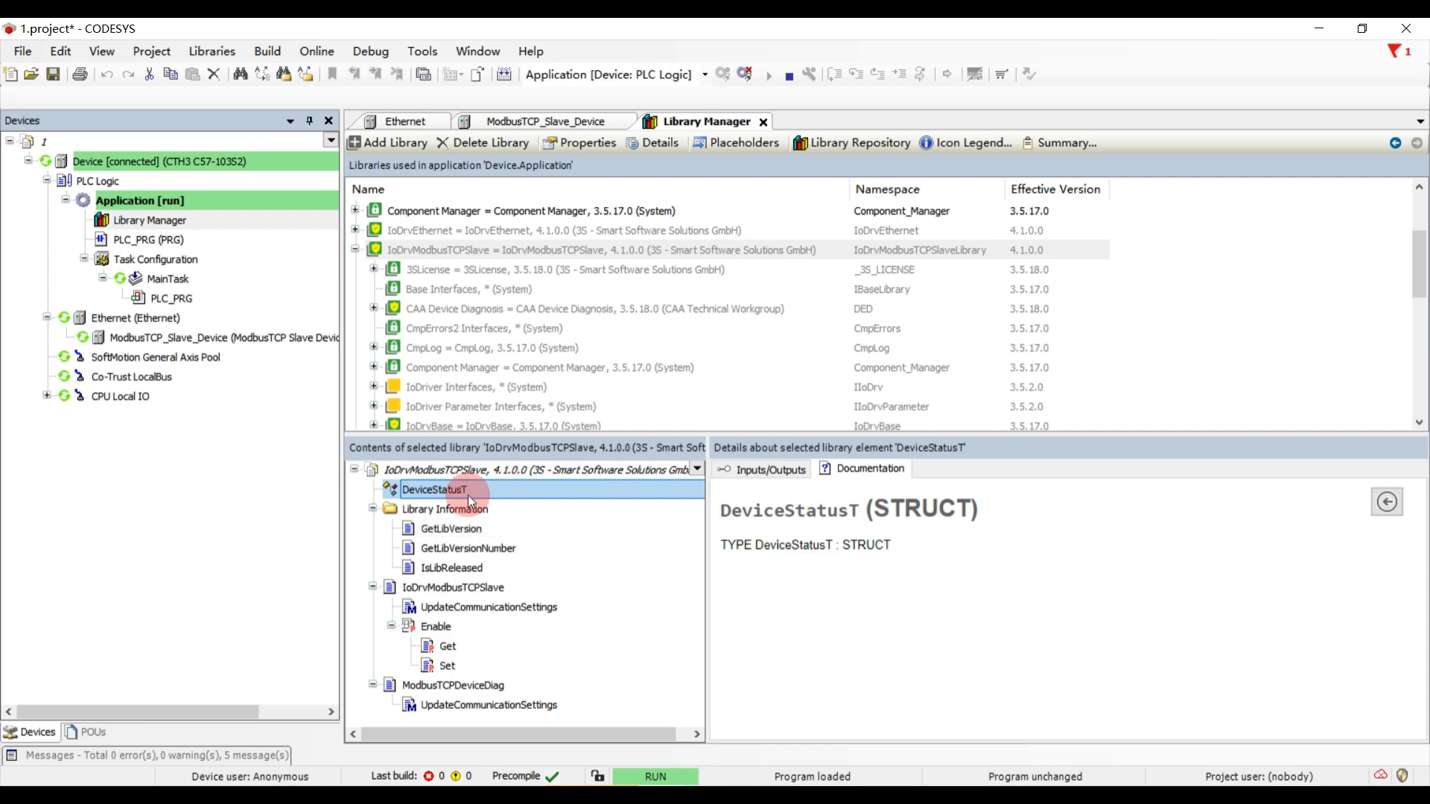
pyautogui.scroll(1, 467, 338)
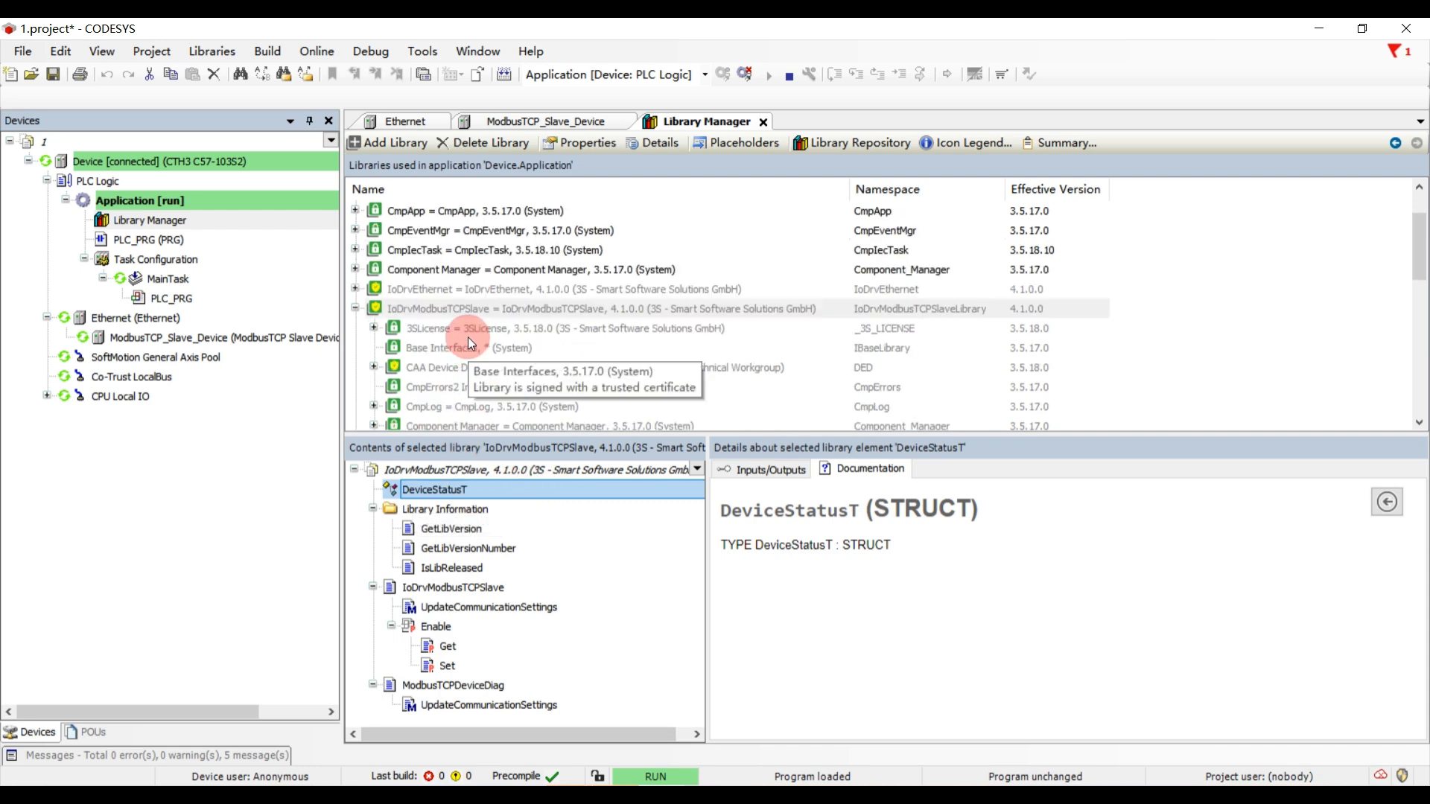
pyautogui.click(435, 311)
pyautogui.click(444, 509)
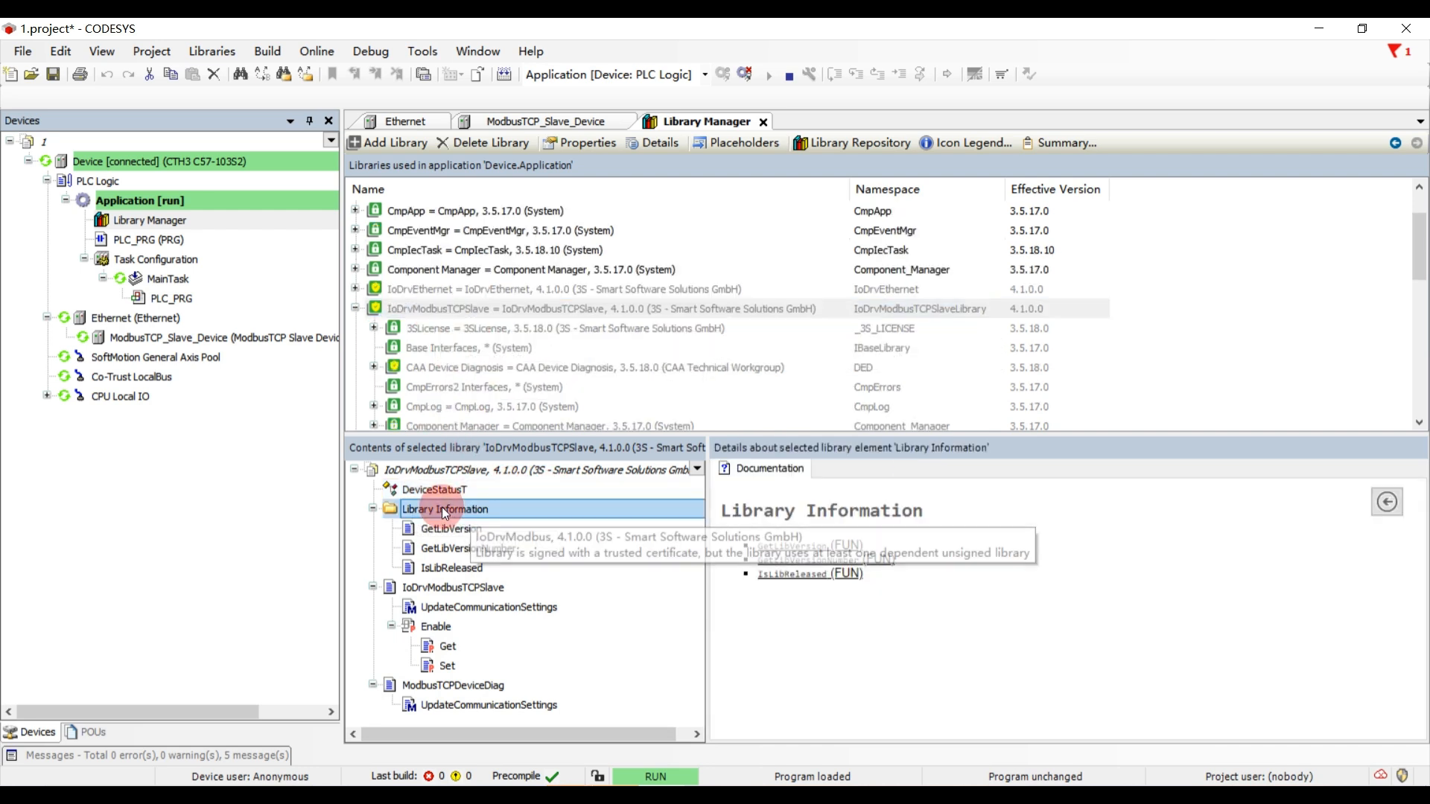
pyautogui.click(445, 528)
pyautogui.click(440, 553)
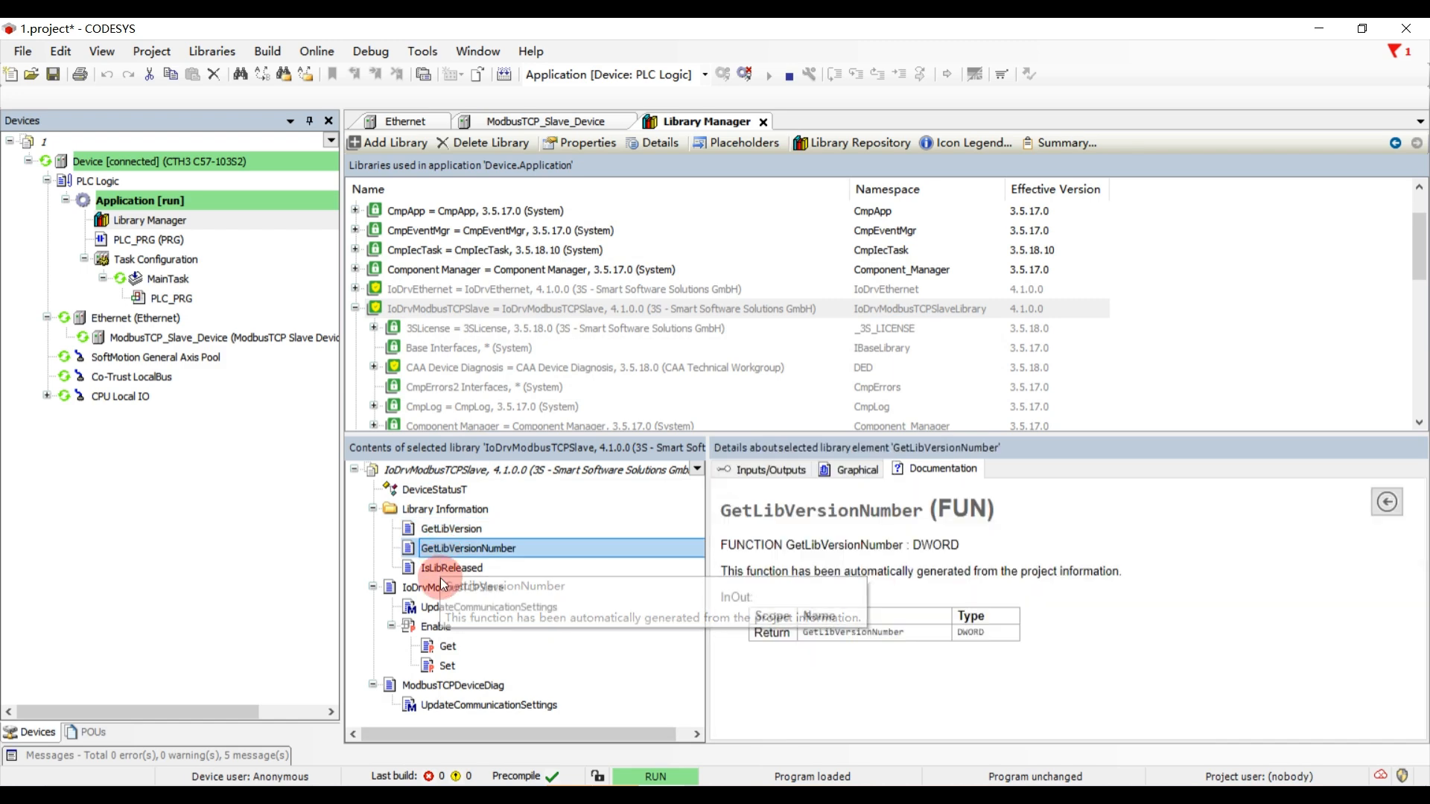
pyautogui.click(438, 569)
# - Examine the IoDrvModbusTCPSlave function block's documentation, including its full table of input and output pins
pyautogui.click(442, 587)
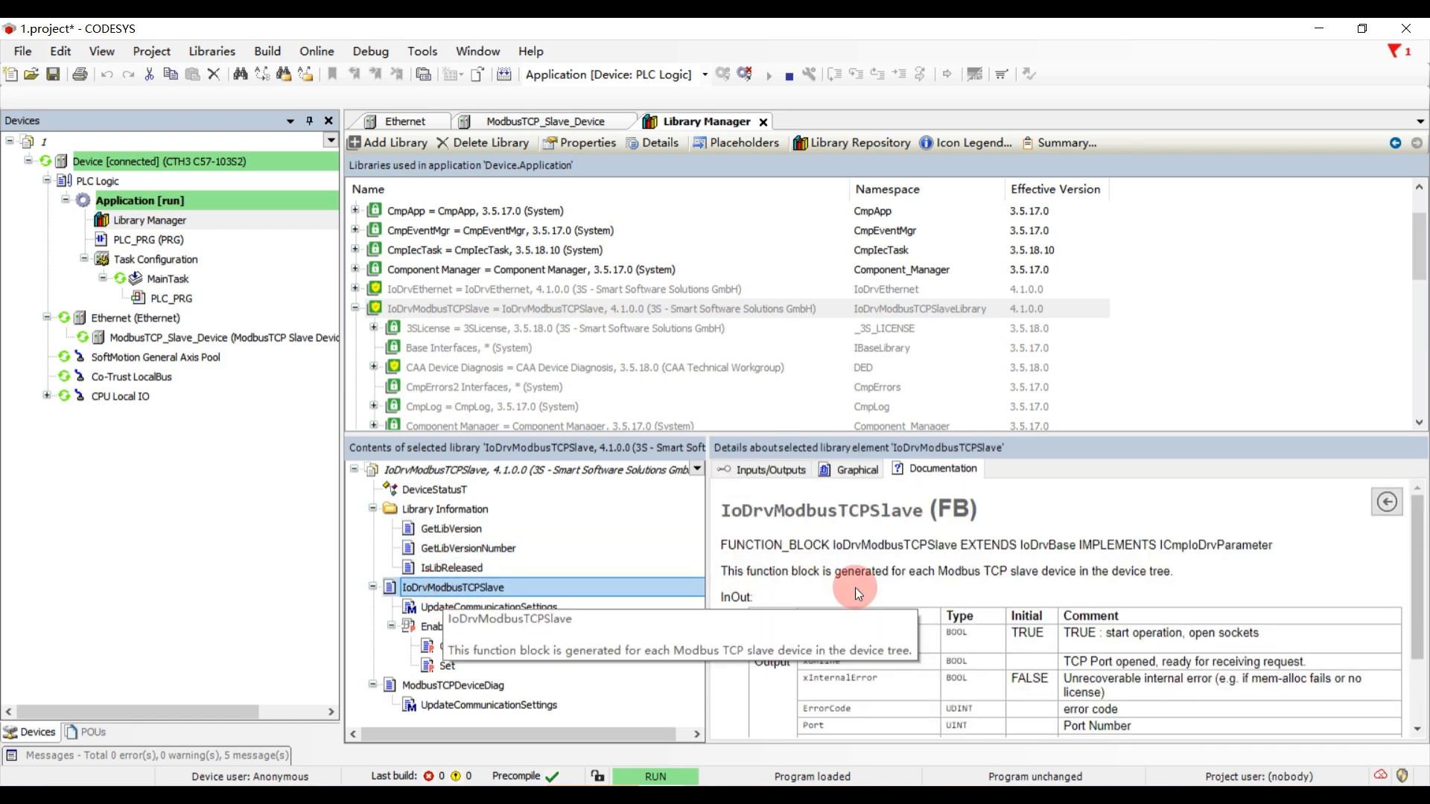
pyautogui.scroll(-3, 1061, 598)
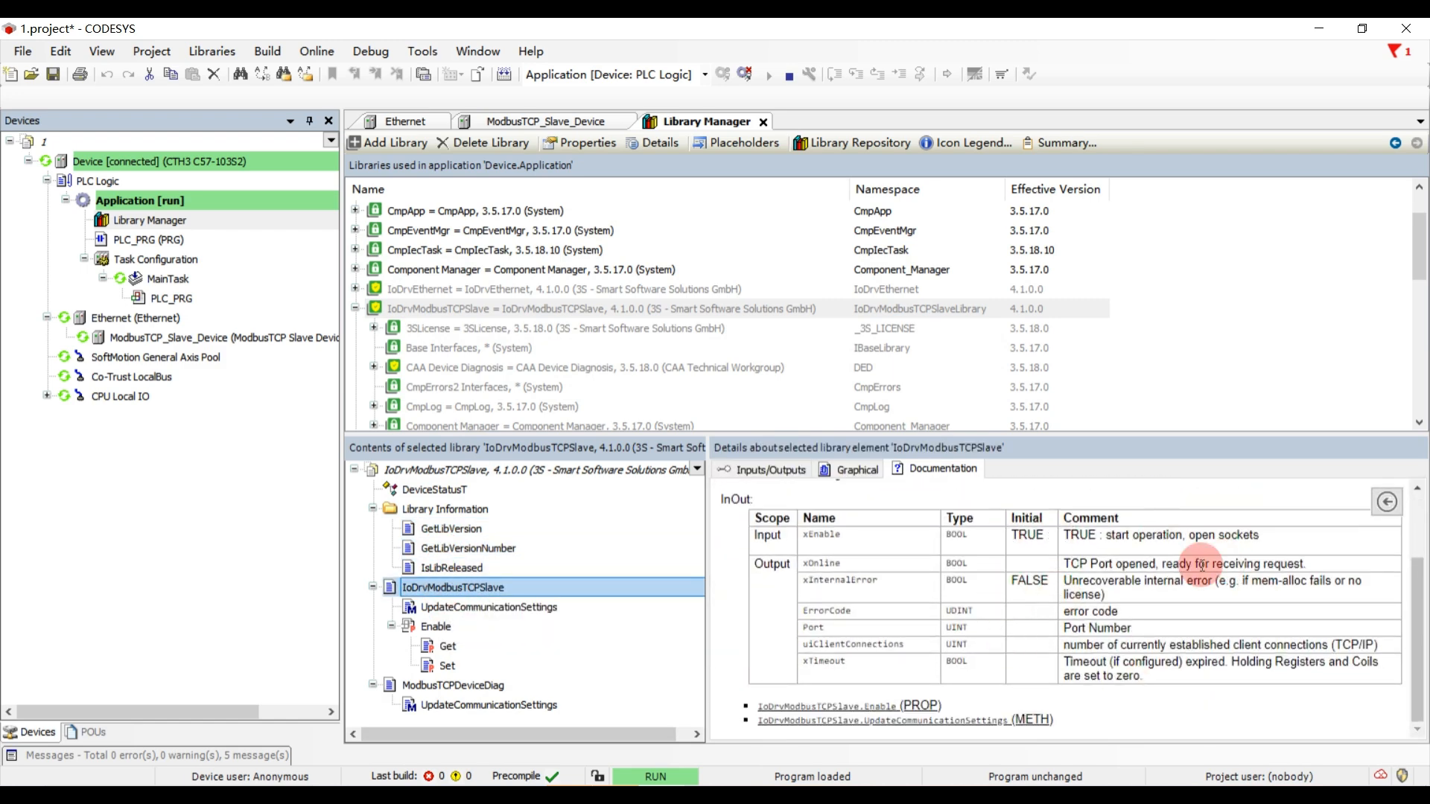